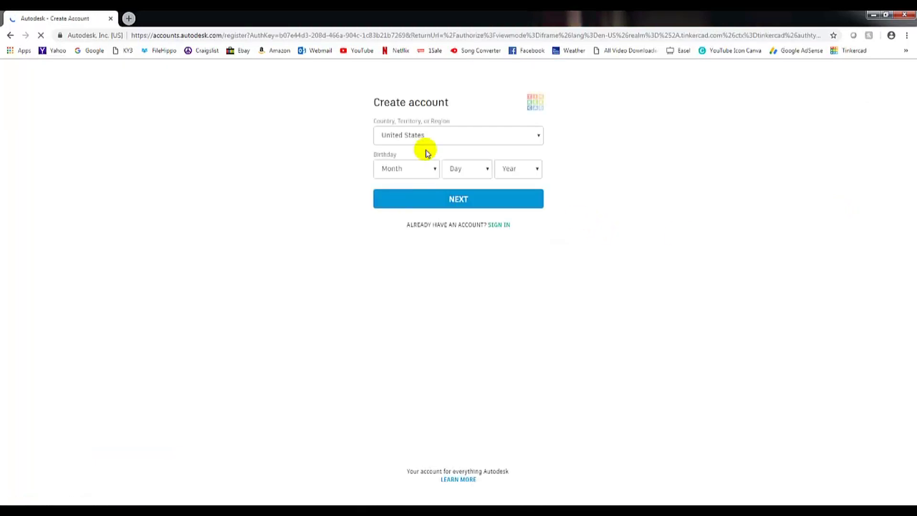
Step: Set the sign-up Birthday dropdowns to May 7, 1930
left_click(405, 172)
left_click(397, 236)
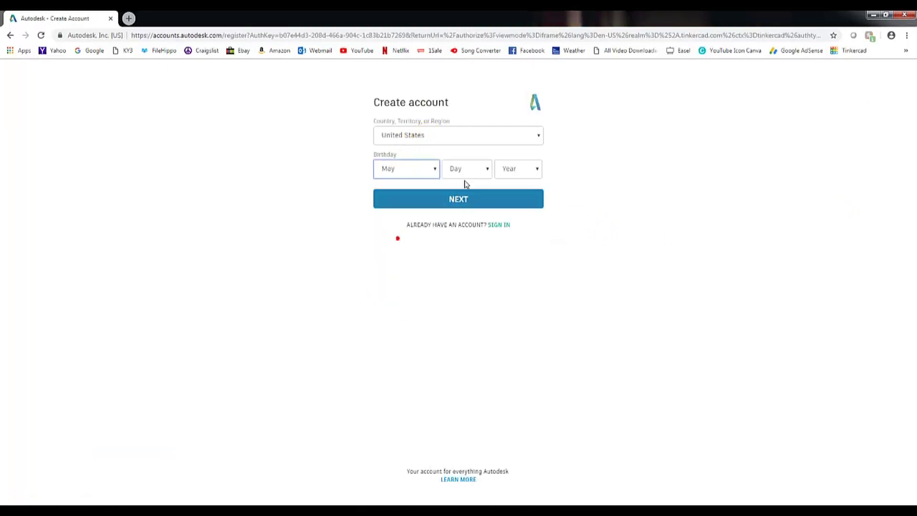
left_click(472, 173)
left_click(468, 252)
left_click(525, 168)
scroll(534, 270, "down", 15)
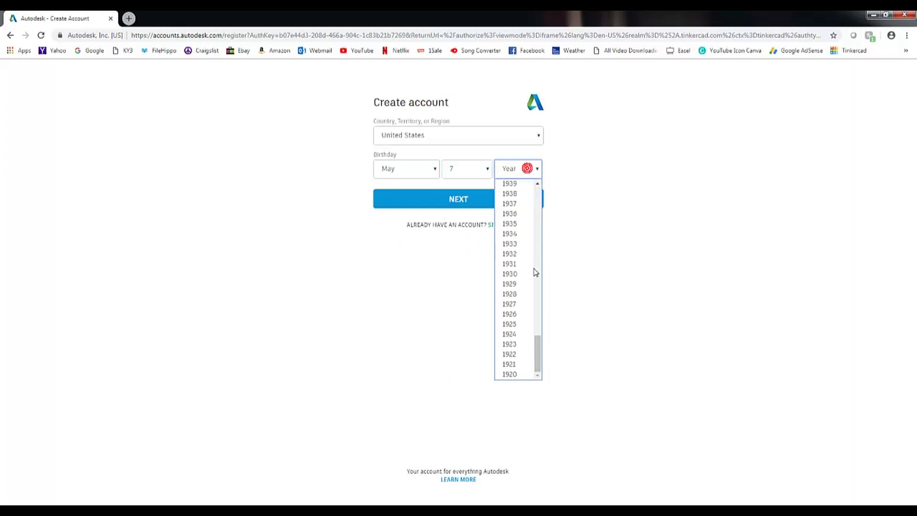
left_click(510, 294)
left_click(509, 273)
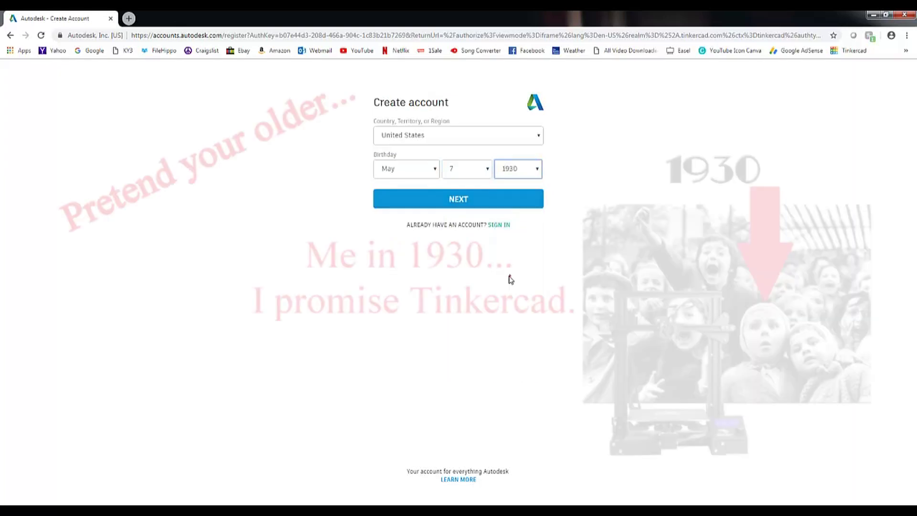
Step: Continue to the email form, then go to the Tinkercad learn page via the bookmark
left_click(467, 203)
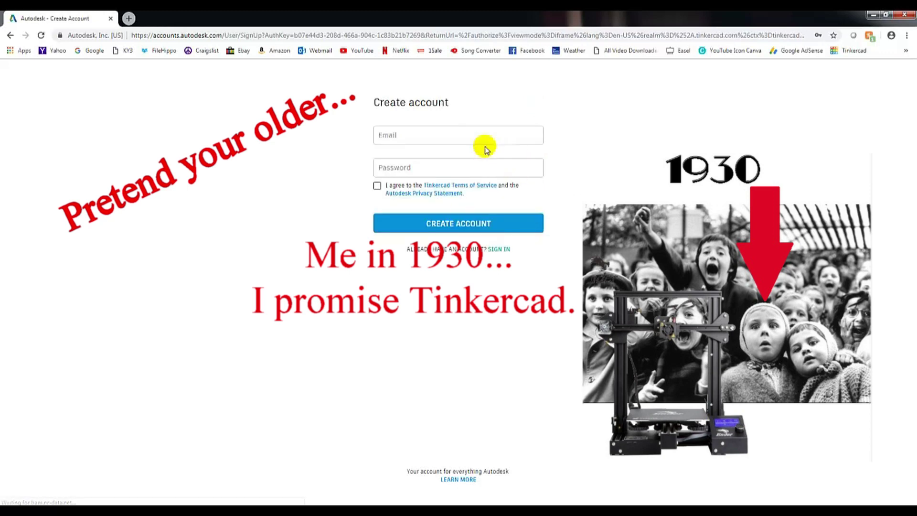
left_click(380, 135)
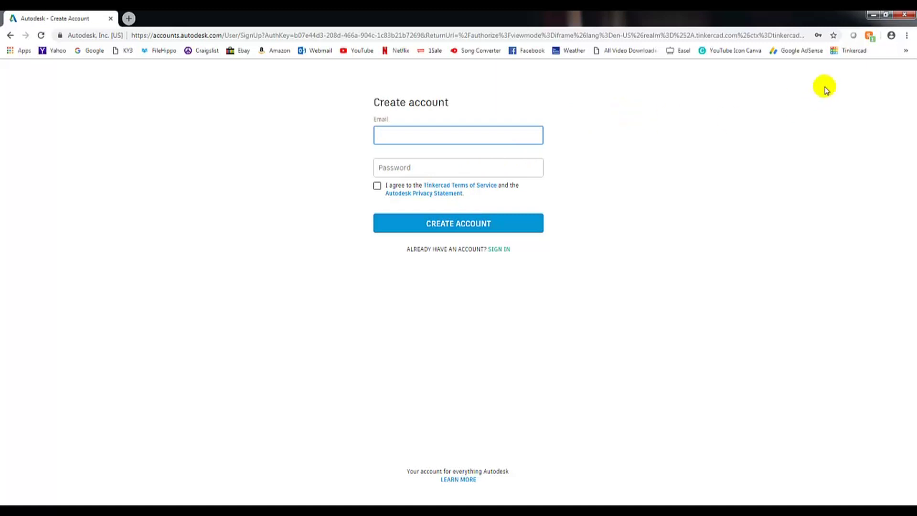
left_click(854, 51)
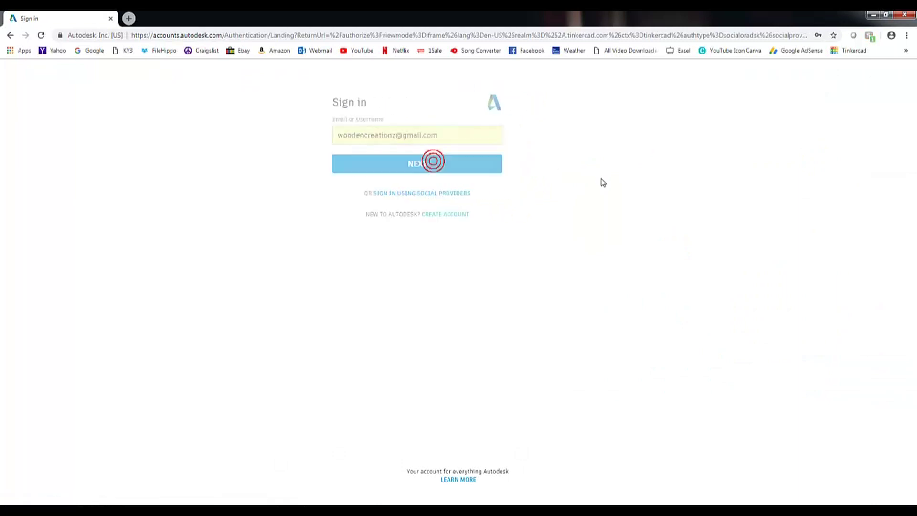
Step: Tick Stay signed in and sign in to the existing Tinkercad account
left_click(437, 241)
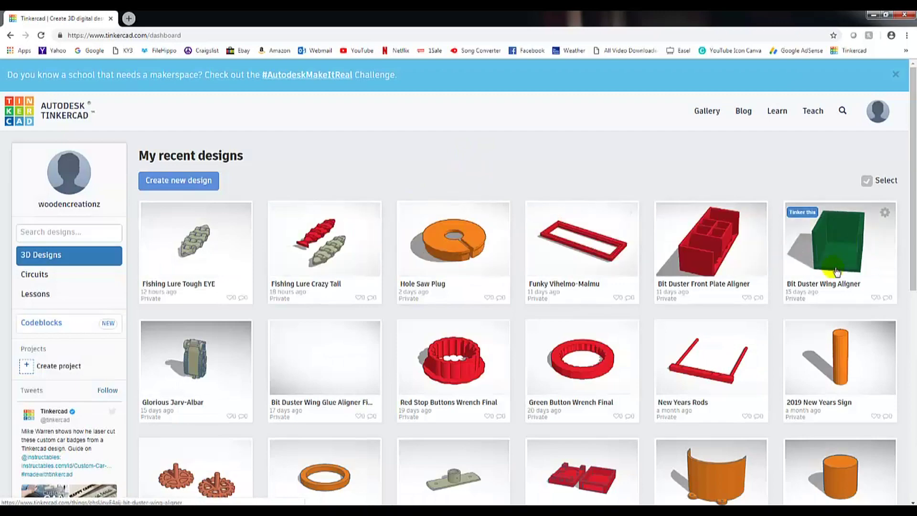
Step: Scroll through the My recent designs gallery before starting a new design
scroll(706, 311, "down", 3)
scroll(689, 329, "down", 2)
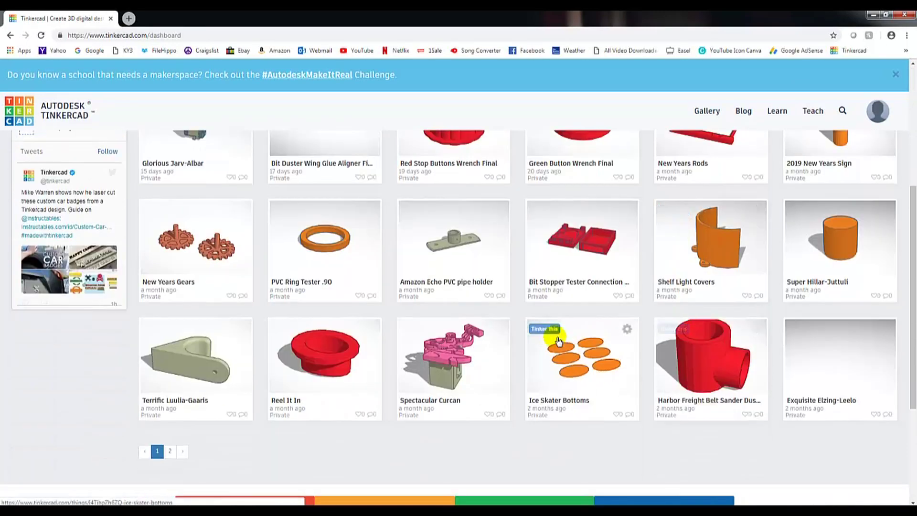
scroll(501, 289, "up", 5)
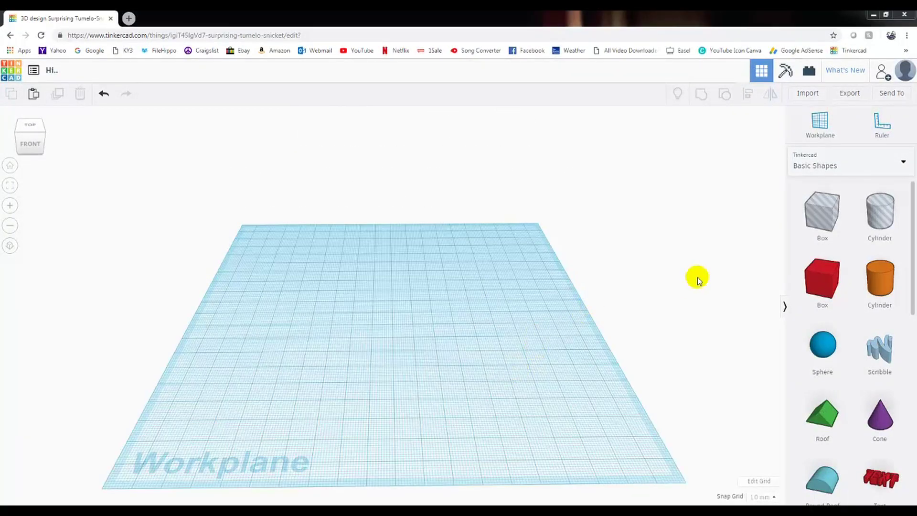
Step: Drop a red Box onto the workplane and orbit around it, including with the view cube
left_click_drag(824, 273, 393, 326)
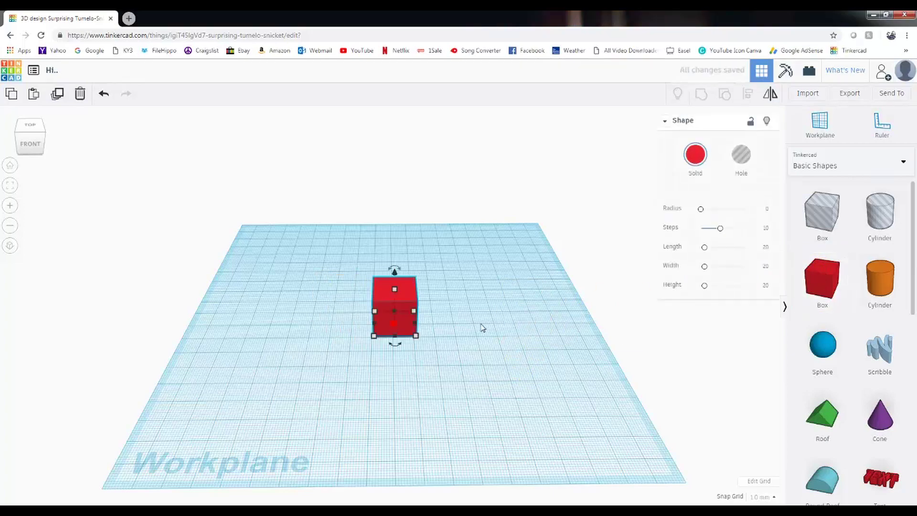
left_click(495, 313)
mouse_move(479, 350)
right_mouse_down()
mouse_move(389, 351)
mouse_move(567, 351)
mouse_move(479, 363)
mouse_move(288, 363)
mouse_move(447, 364)
mouse_move(469, 334)
mouse_move(475, 348)
mouse_move(467, 337)
right_mouse_up()
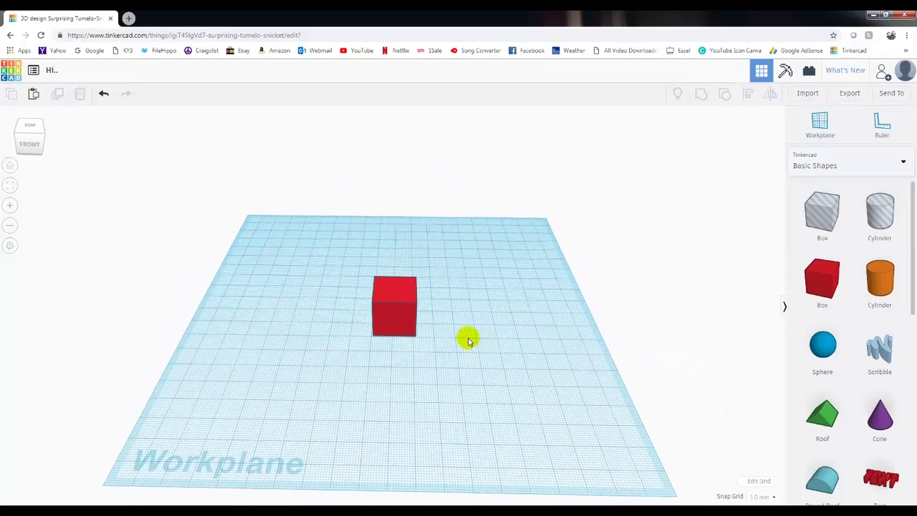
left_click(29, 127)
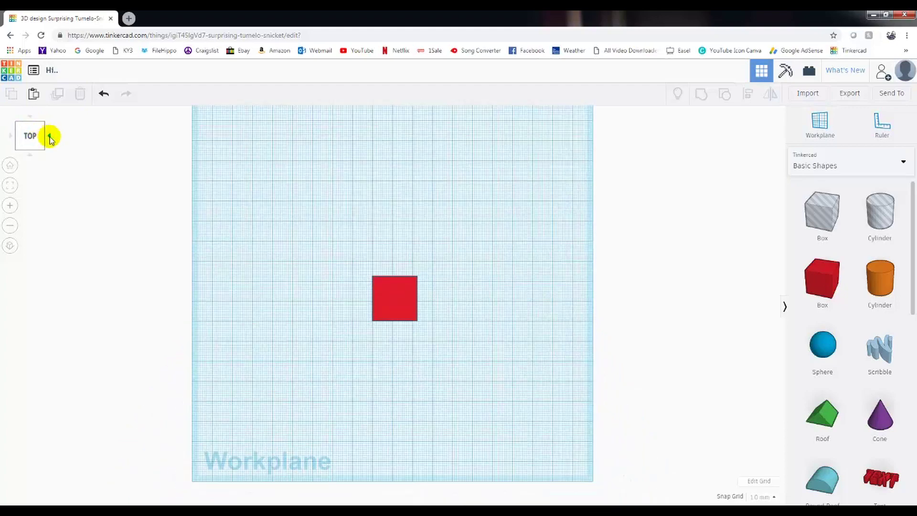
left_click(50, 137)
left_click(49, 137)
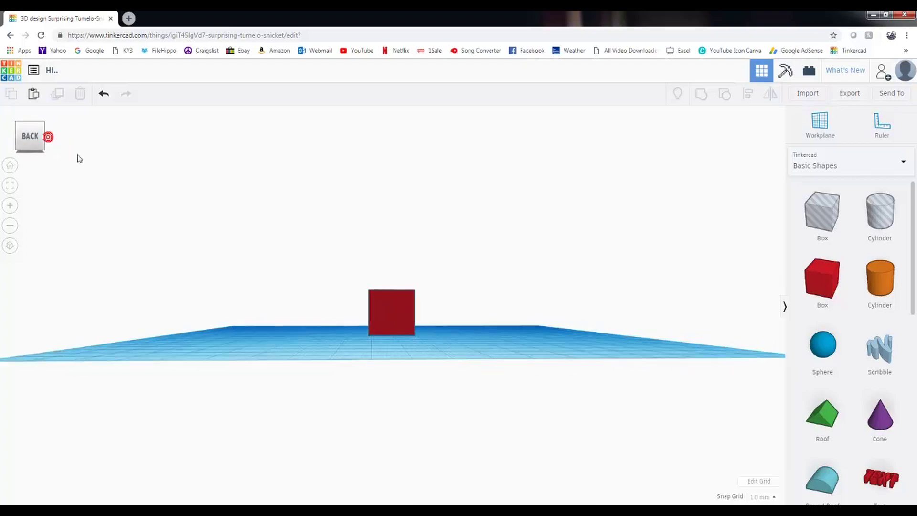
right_click_drag(104, 323, 327, 389)
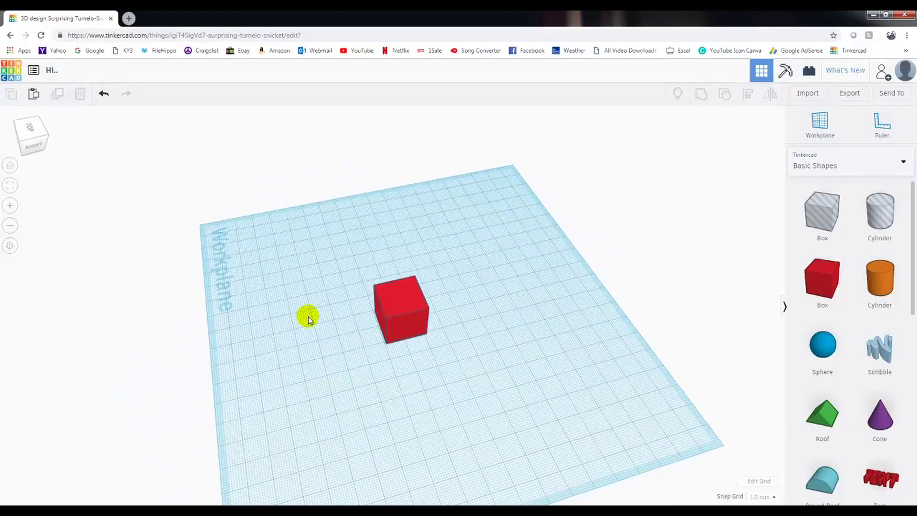
Step: Try the Home, Fit, Zoom in/out and orthographic/perspective view buttons
left_click(12, 165)
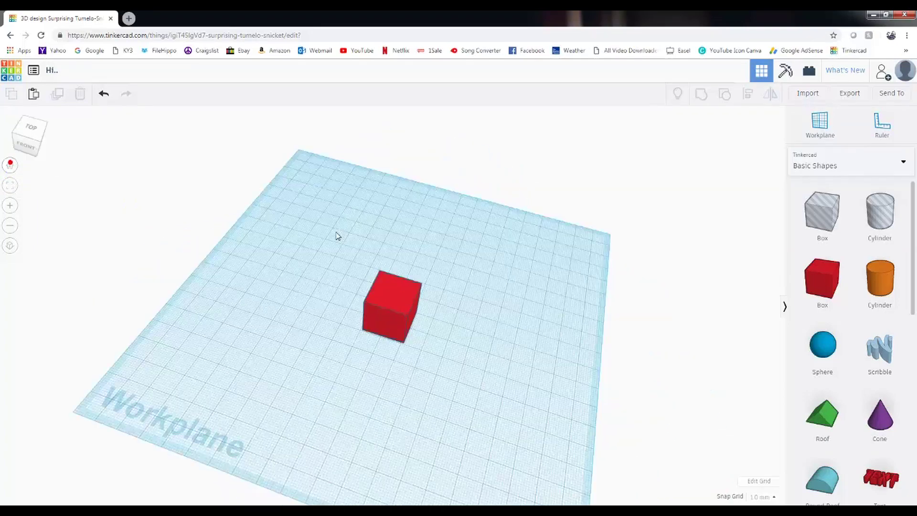
left_click(10, 187)
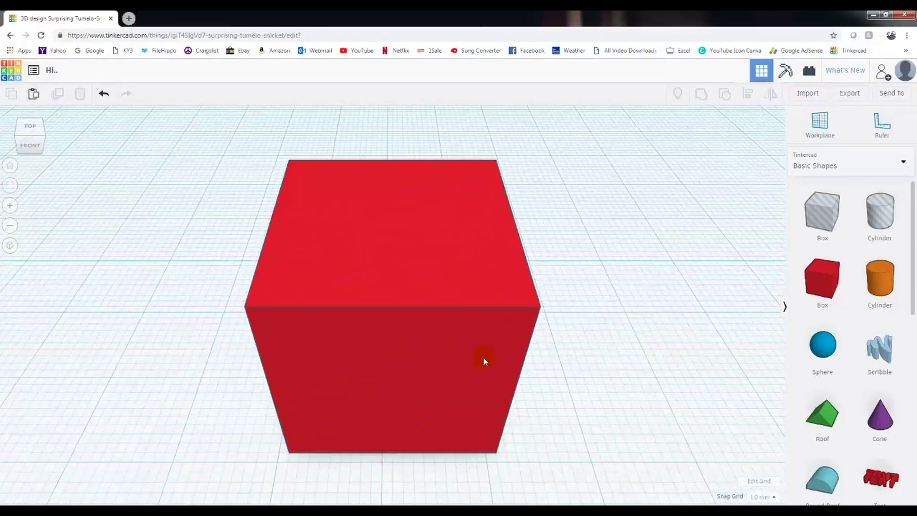
scroll(374, 295, "down", 5)
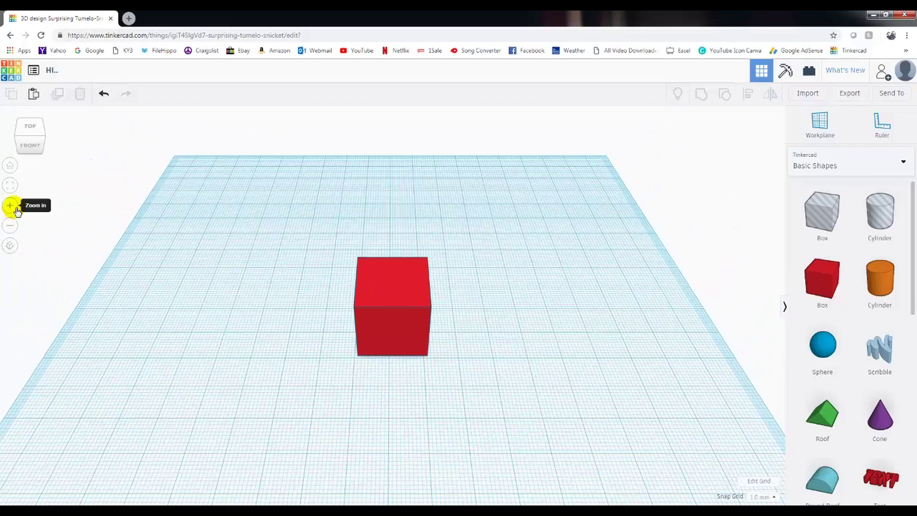
left_click(10, 205)
left_click(10, 226)
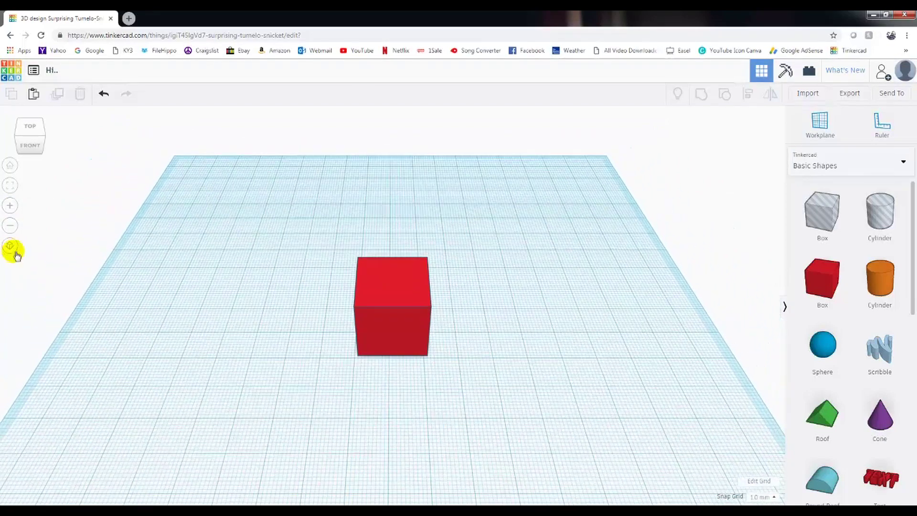
left_click(10, 246)
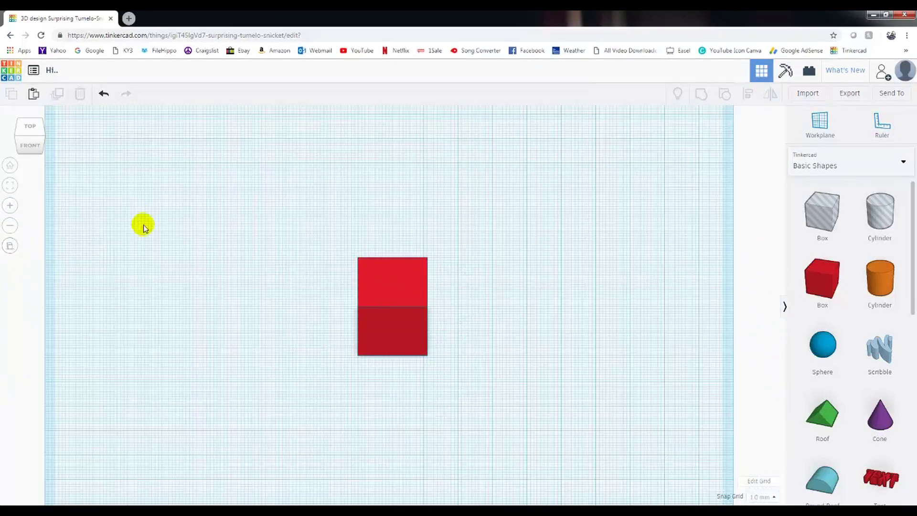
scroll(279, 331, "down", 5)
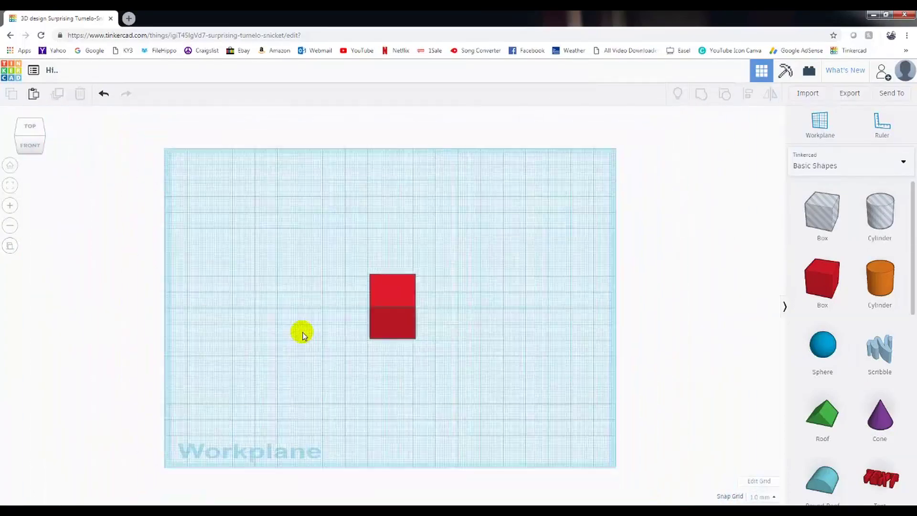
left_click(10, 246)
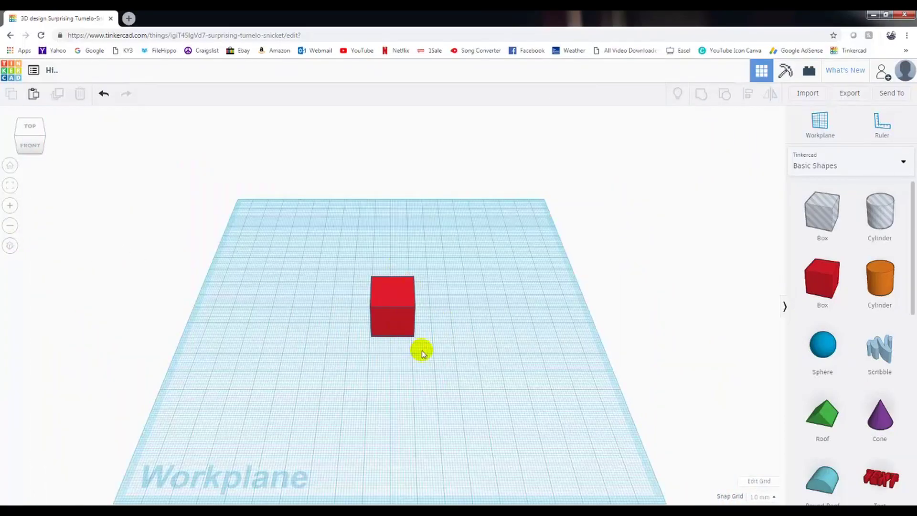
left_click(392, 302)
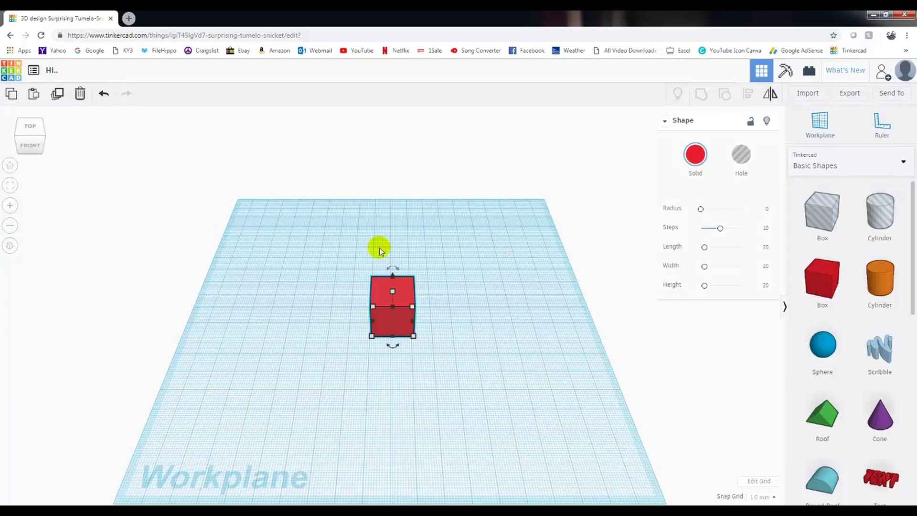
left_click(79, 93)
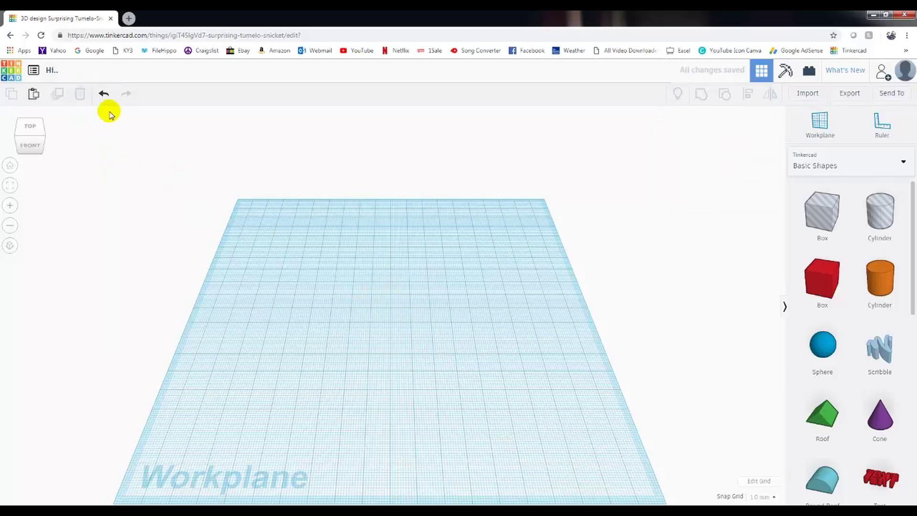
left_click(103, 97)
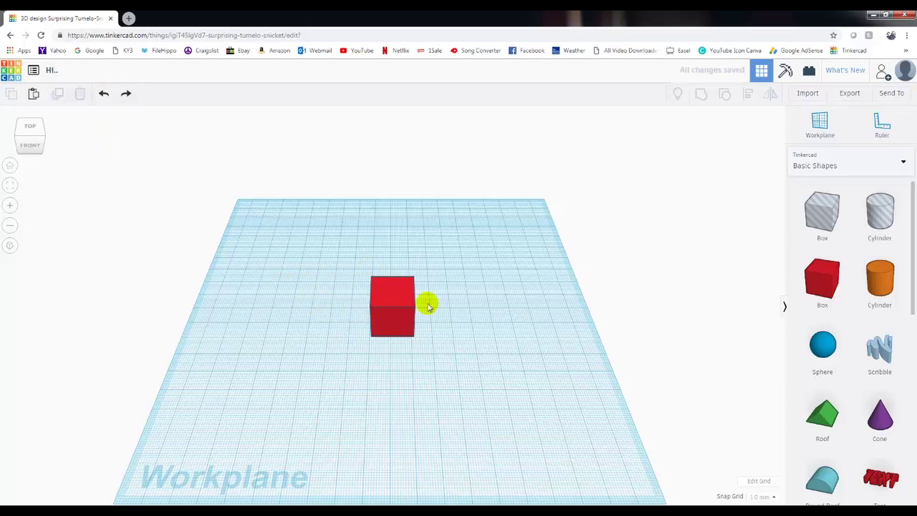
left_click(399, 297)
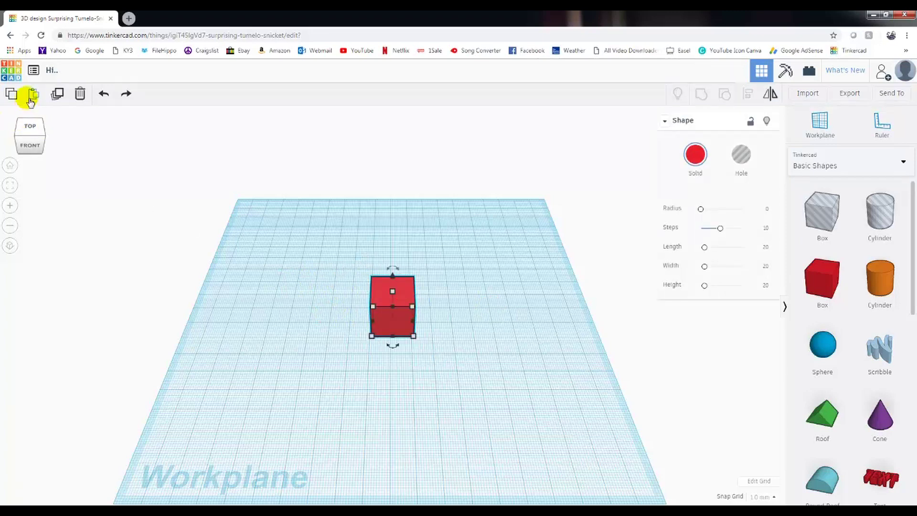
left_click(12, 94)
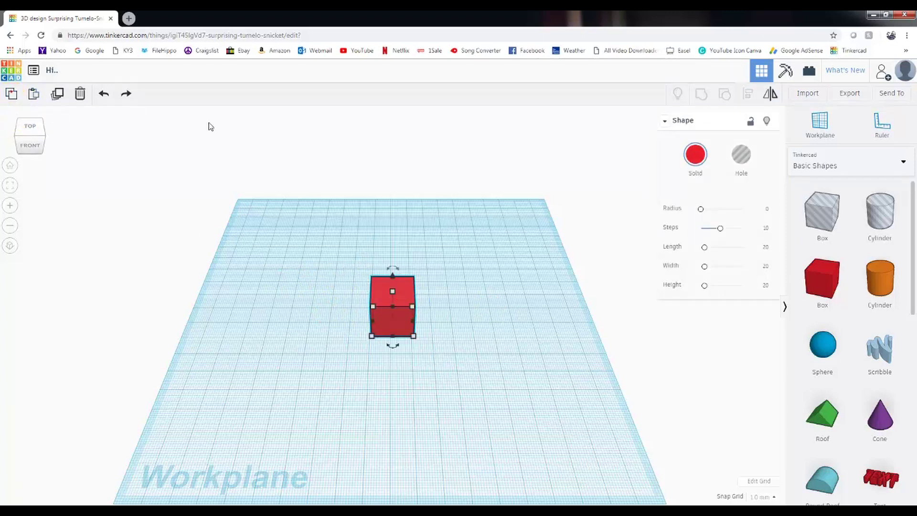
left_click(33, 93)
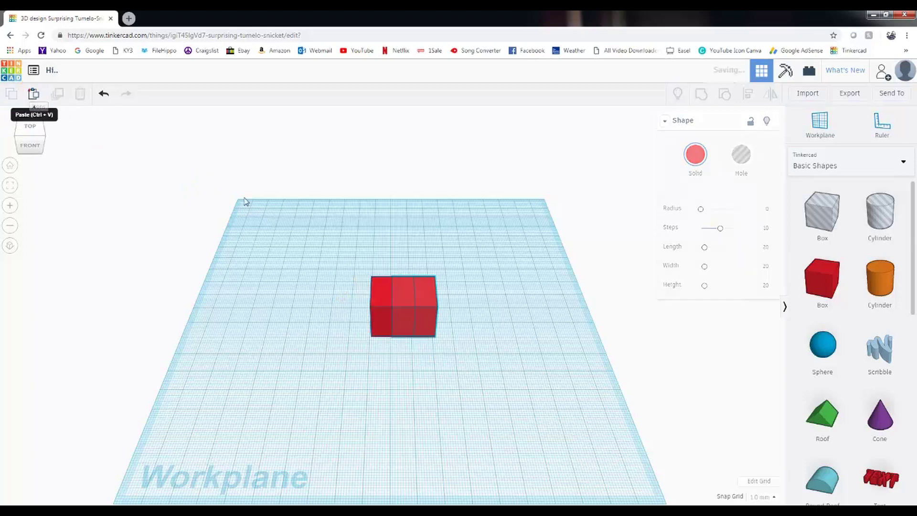
left_click_drag(421, 293, 466, 294)
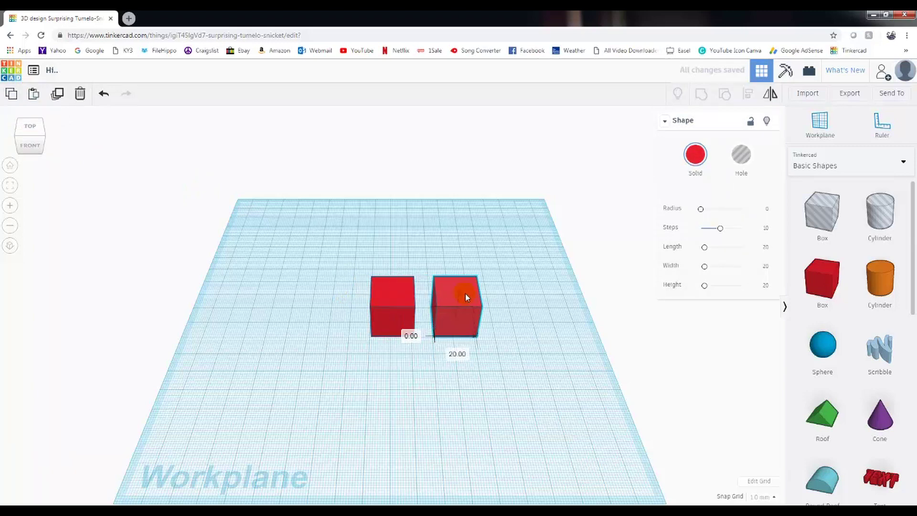
left_click(447, 283)
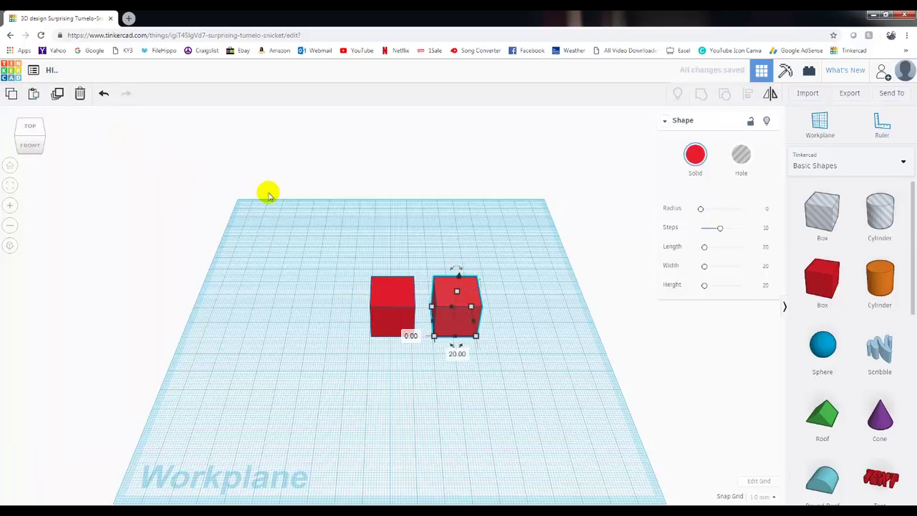
left_click(80, 95)
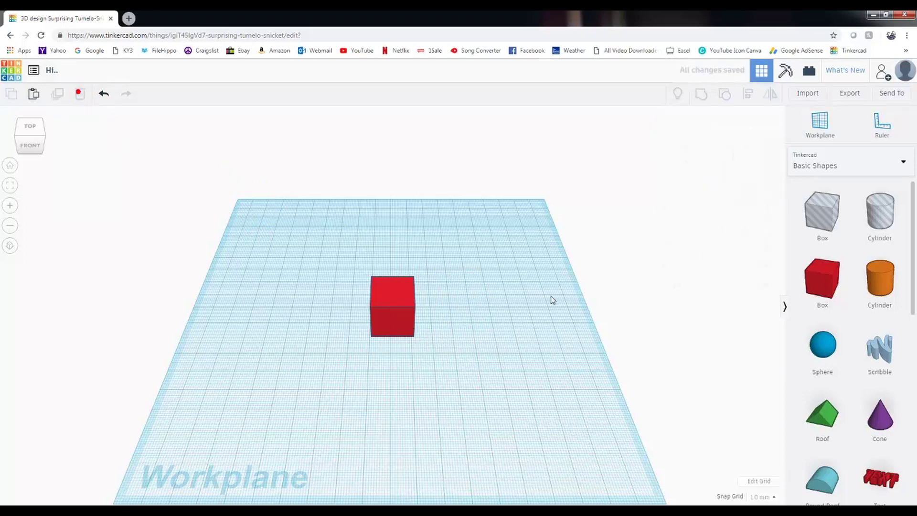
left_click(380, 299)
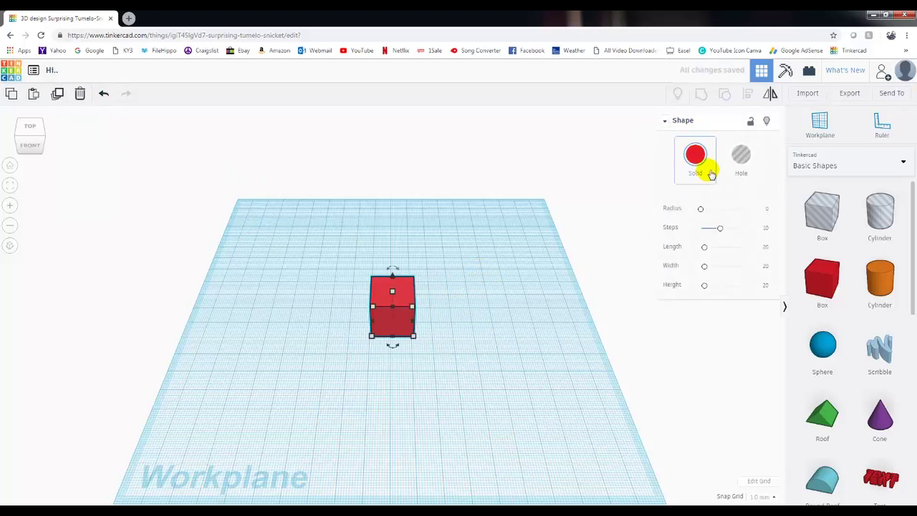
Step: Make the box green using a Solid colour preset swatch
left_click(700, 156)
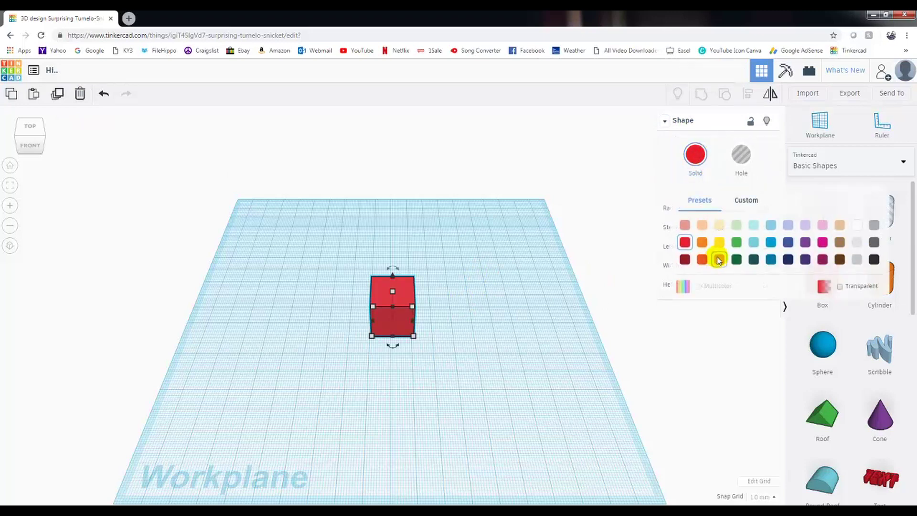
left_click(734, 240)
left_click(531, 316)
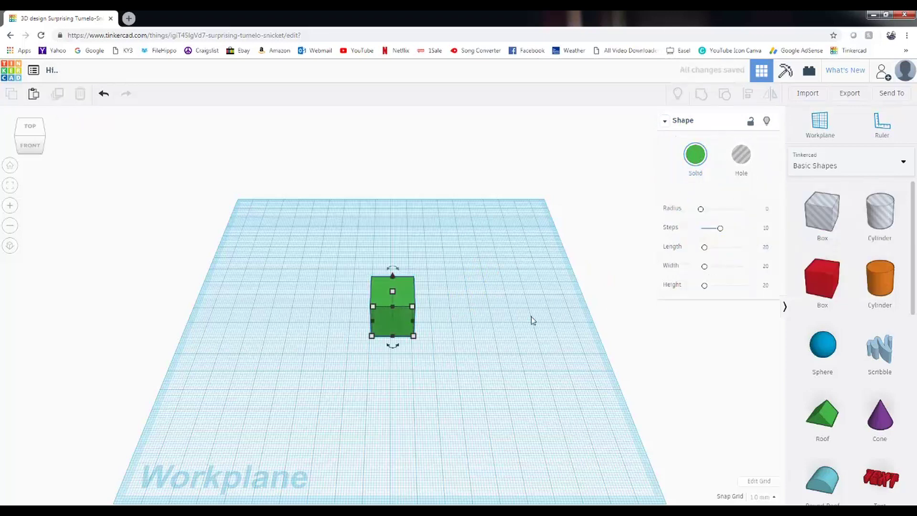
Step: Add a test red box and move it to partly overlap the green box's side
left_click(823, 273)
left_click(443, 316)
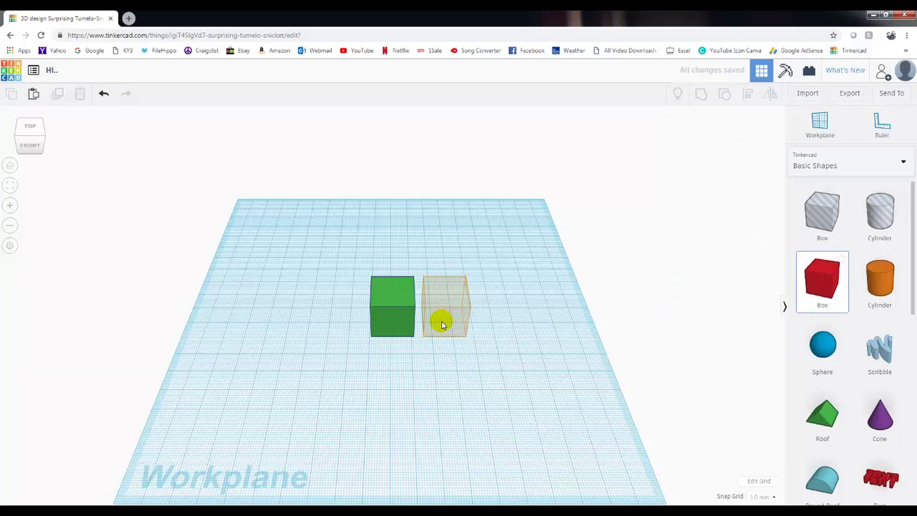
scroll(436, 294, "up", 3)
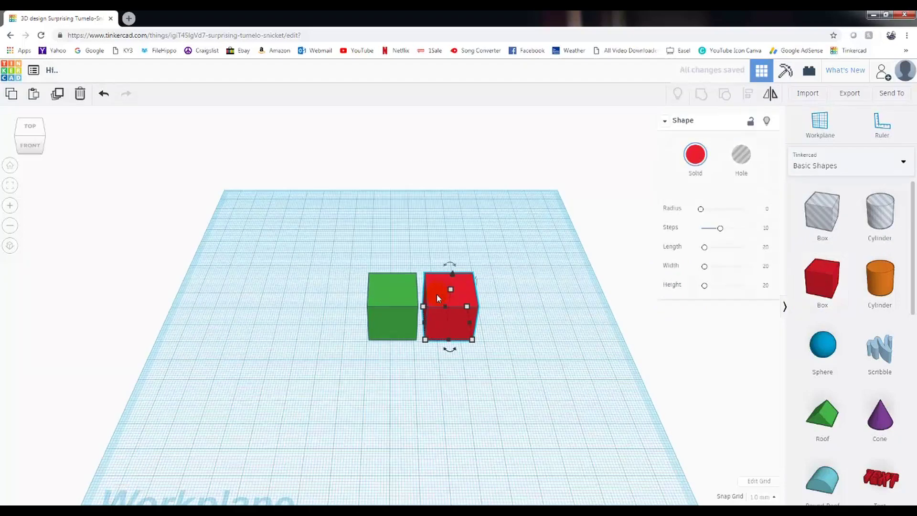
left_click_drag(462, 279, 427, 279)
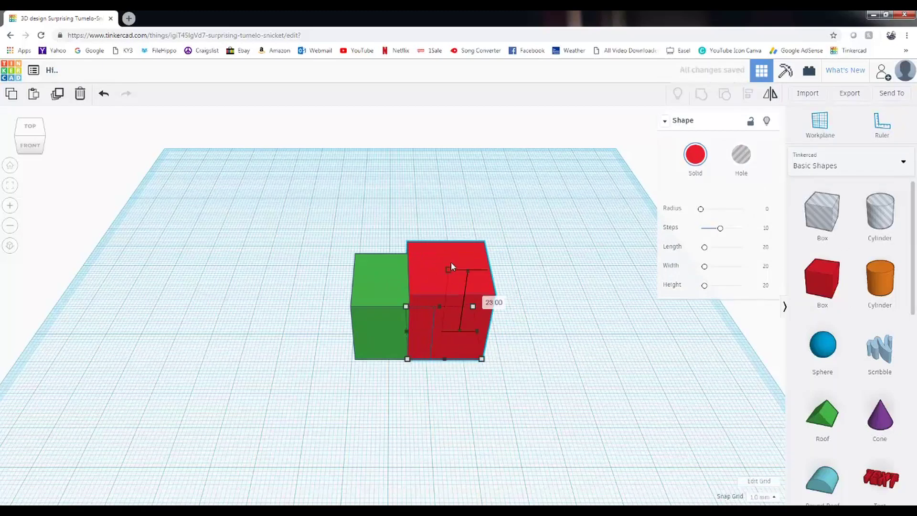
right_click_drag(552, 311, 669, 198)
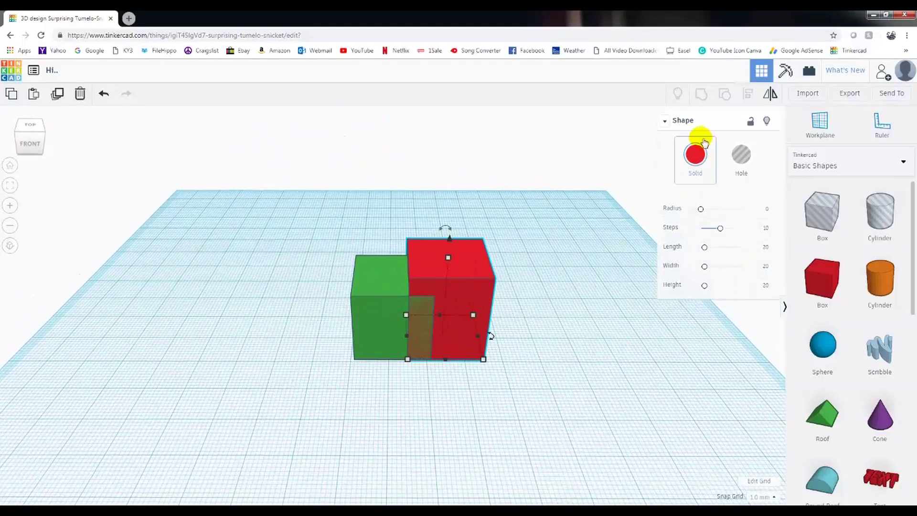
Step: Delete the red box, then try the Radius and Steps sliders and reset Radius to 0
left_click(78, 96)
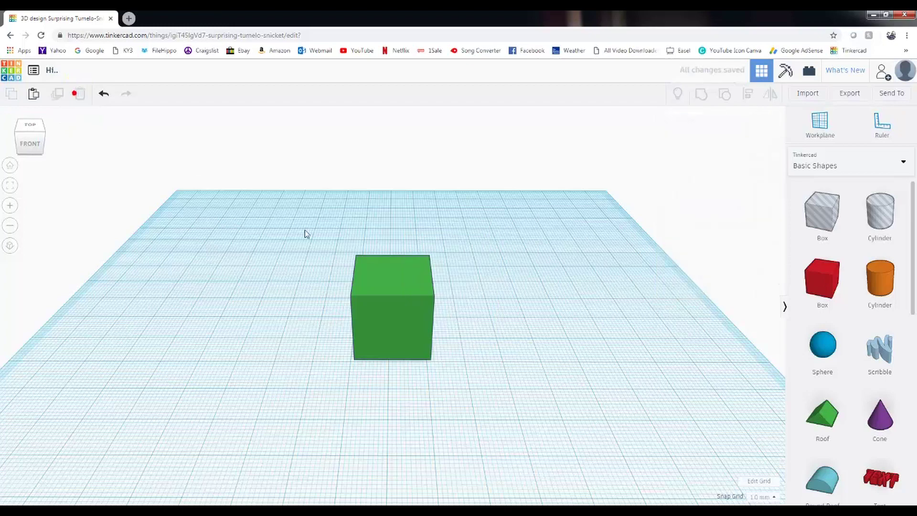
left_click(385, 269)
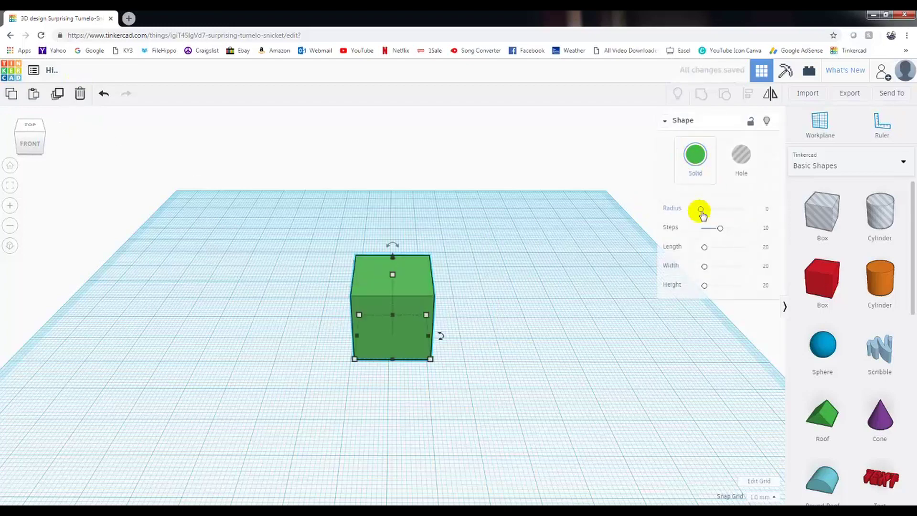
left_click_drag(701, 214, 753, 208)
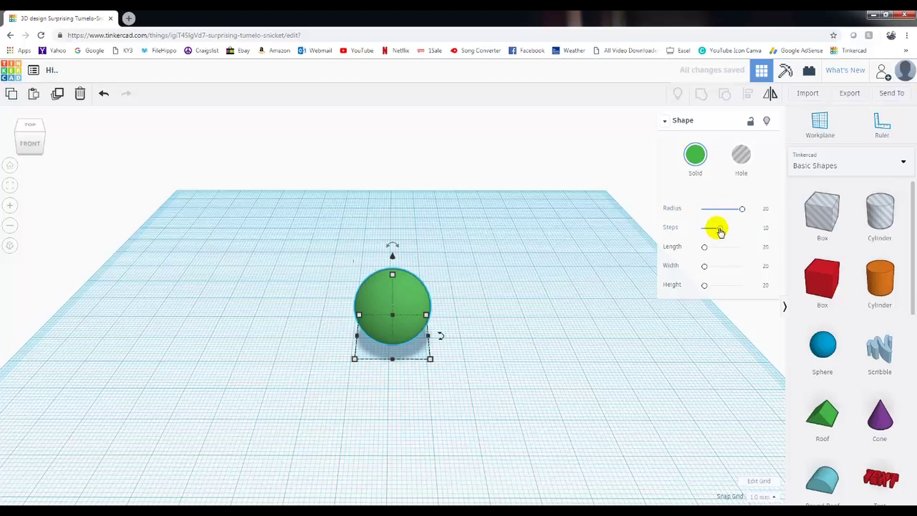
left_click_drag(721, 230, 729, 232)
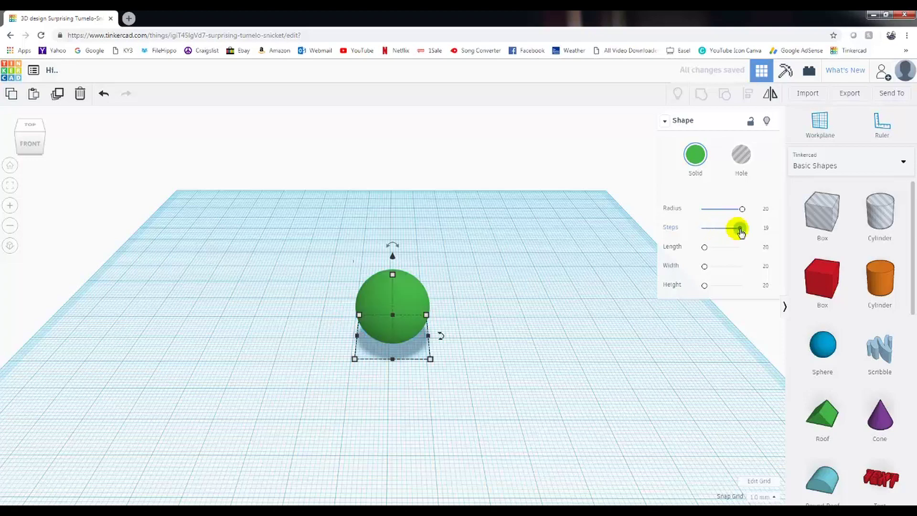
mouse_move(704, 234)
left_mouse_down()
mouse_move(712, 237)
mouse_move(700, 233)
left_mouse_up()
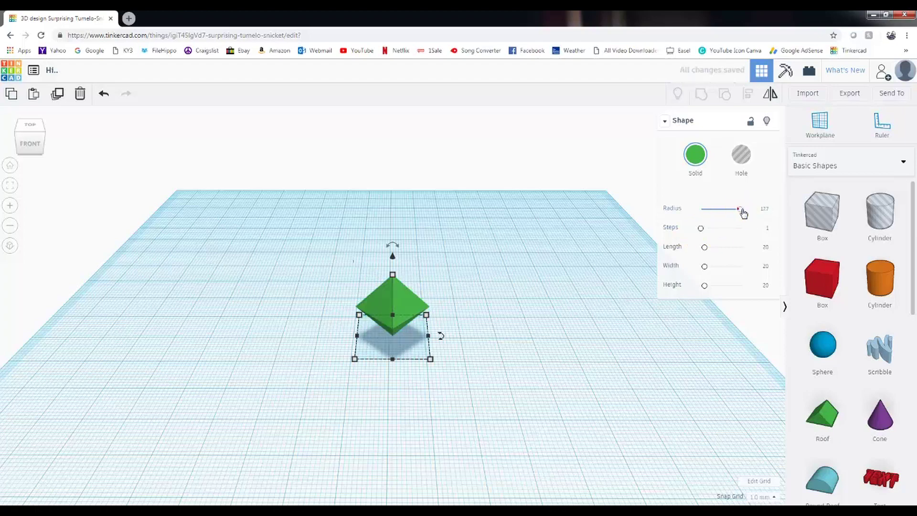
left_click_drag(742, 213, 698, 210)
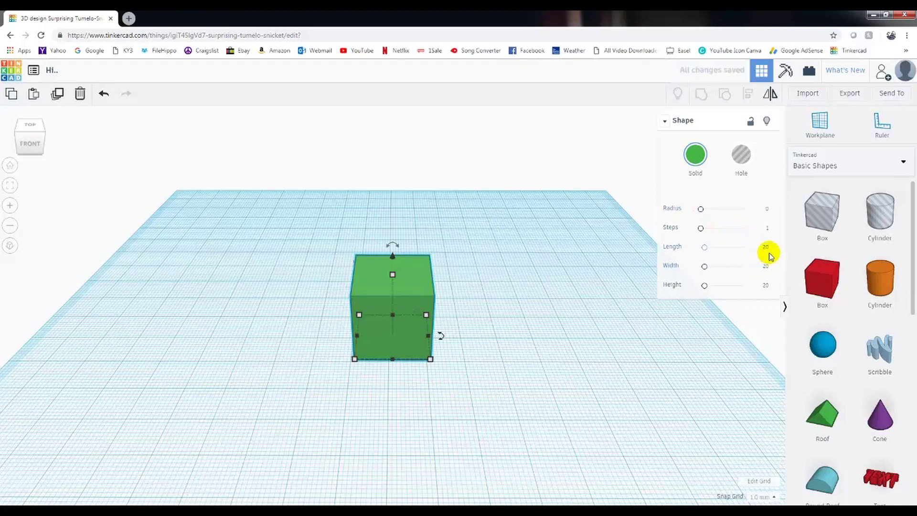
Step: Set the green box's Length, Width and Height to 30 each
left_click(766, 247)
left_click(775, 262)
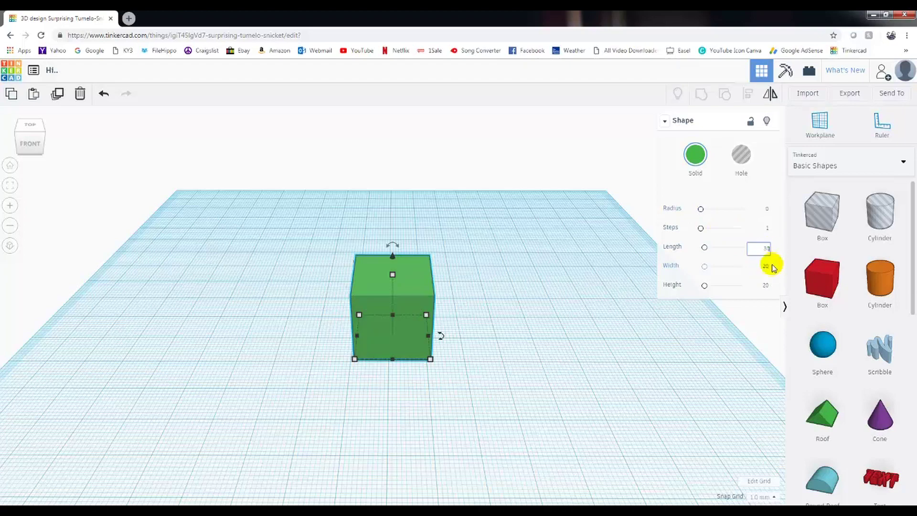
left_click(765, 266)
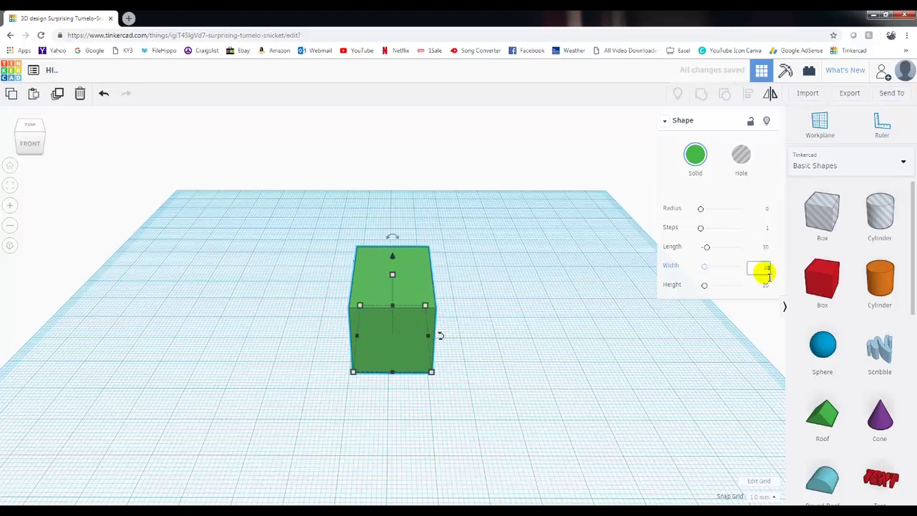
type("30")
left_click(765, 287)
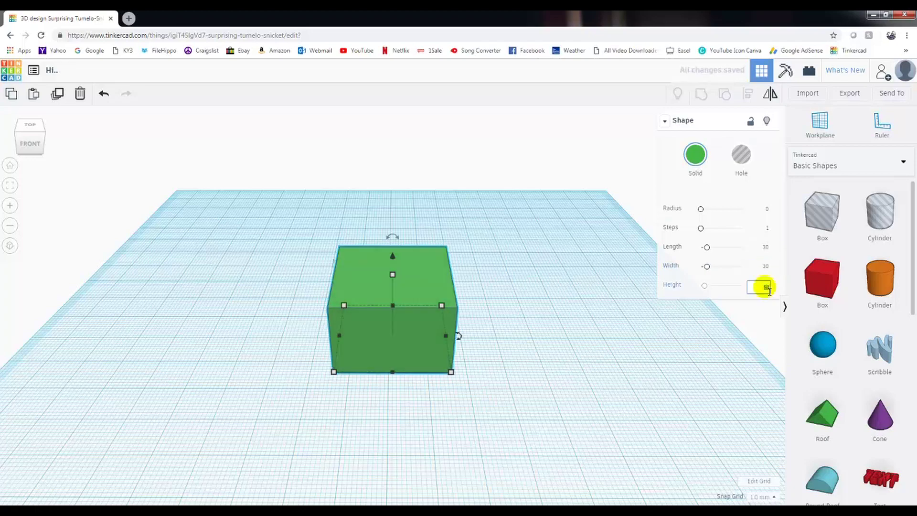
type("30")
key("Return")
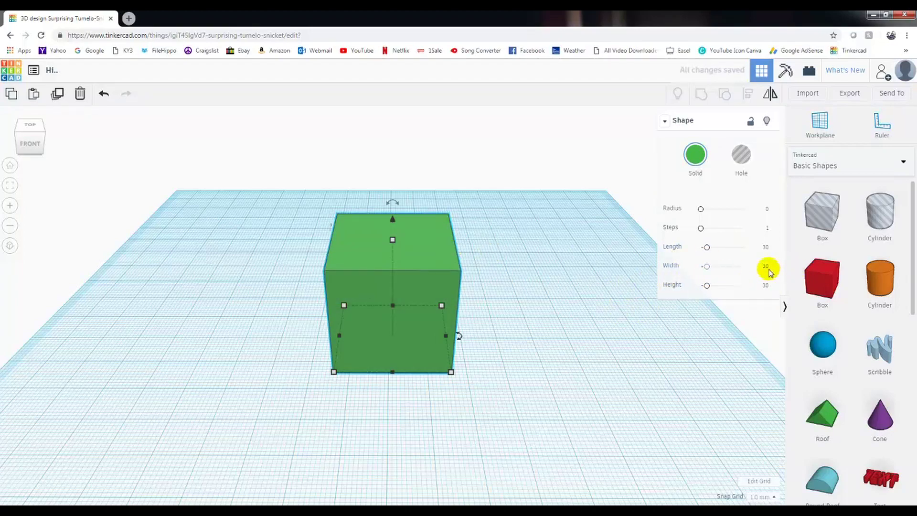
left_click(568, 272)
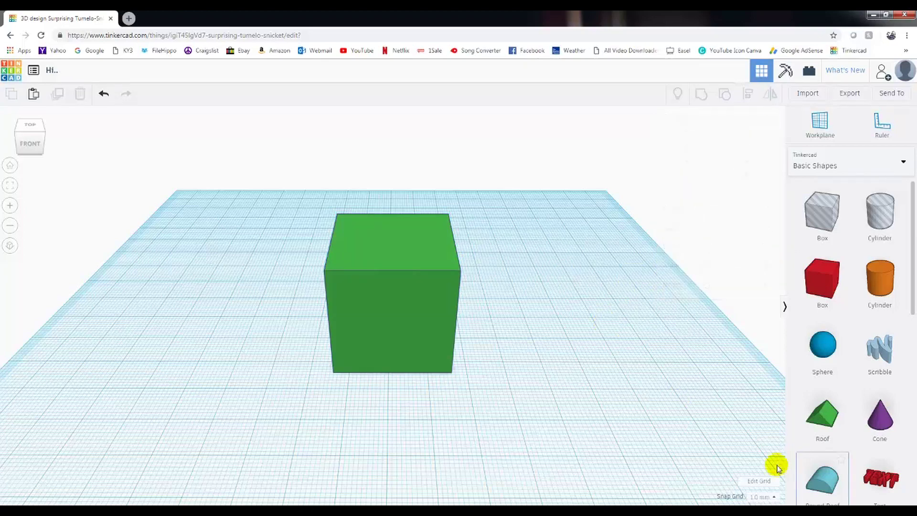
Step: Set the grid Units to Inches in Grid properties and update the grid
left_click(770, 481)
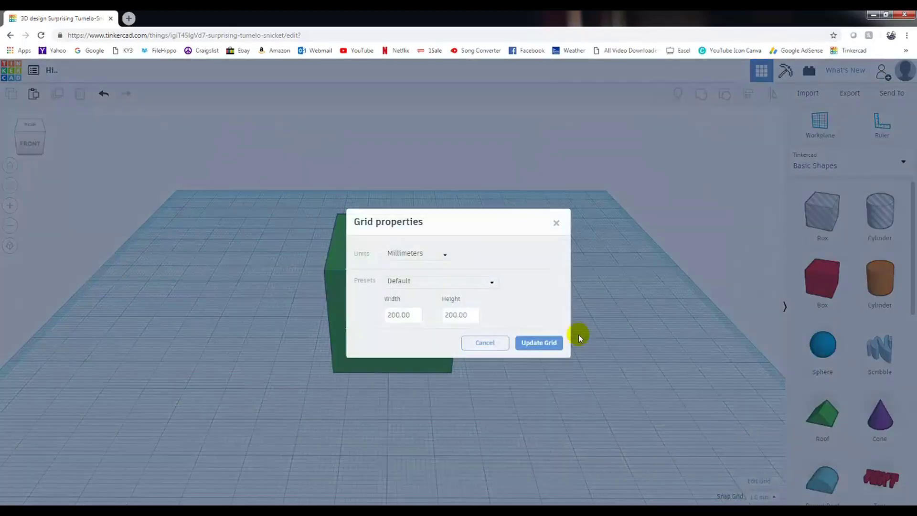
left_click(445, 258)
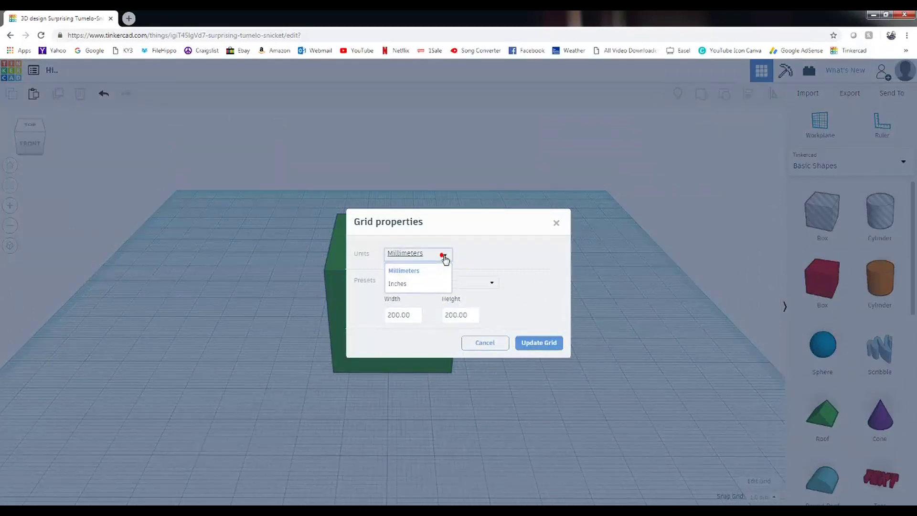
left_click(414, 285)
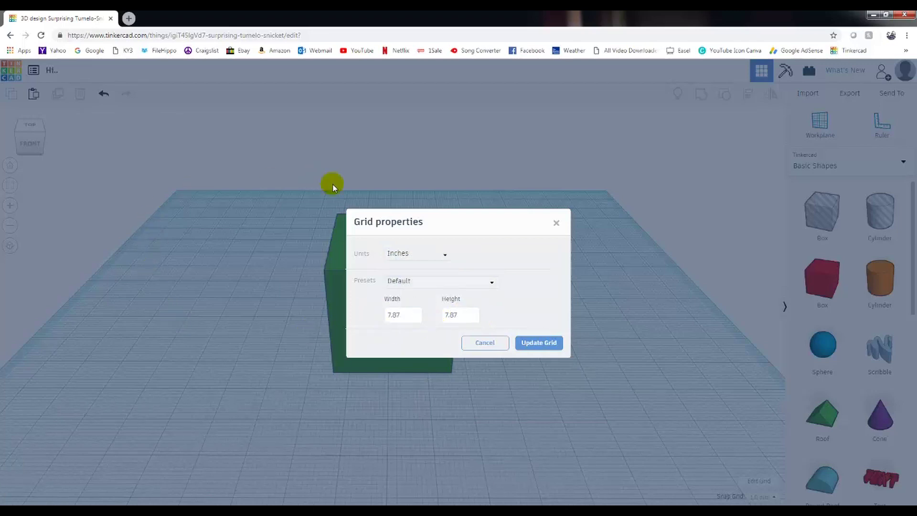
left_click(538, 343)
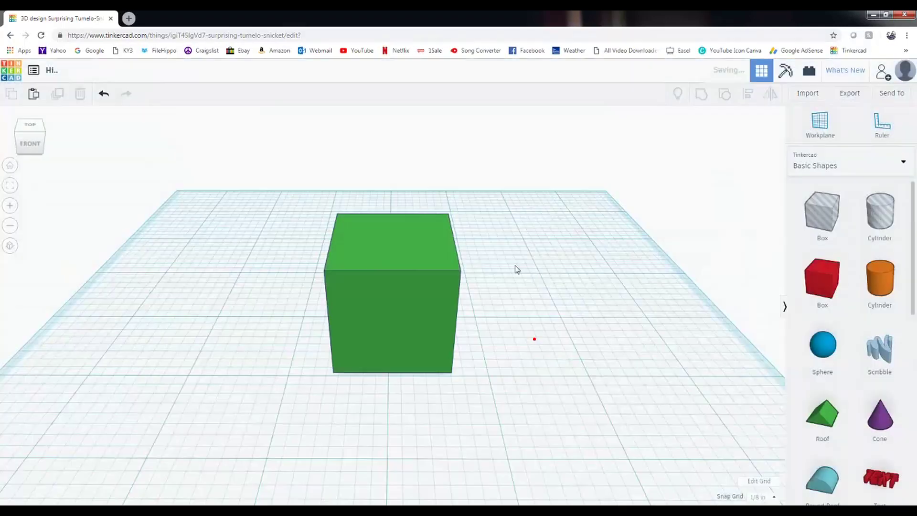
Step: Place the ruler on the green box and set its height to 2
left_click(418, 271)
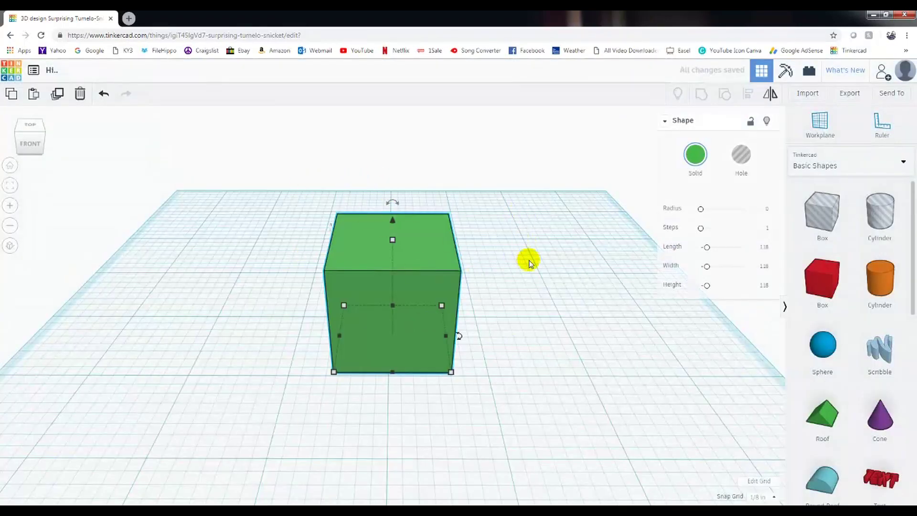
left_click(894, 127)
left_click(412, 250)
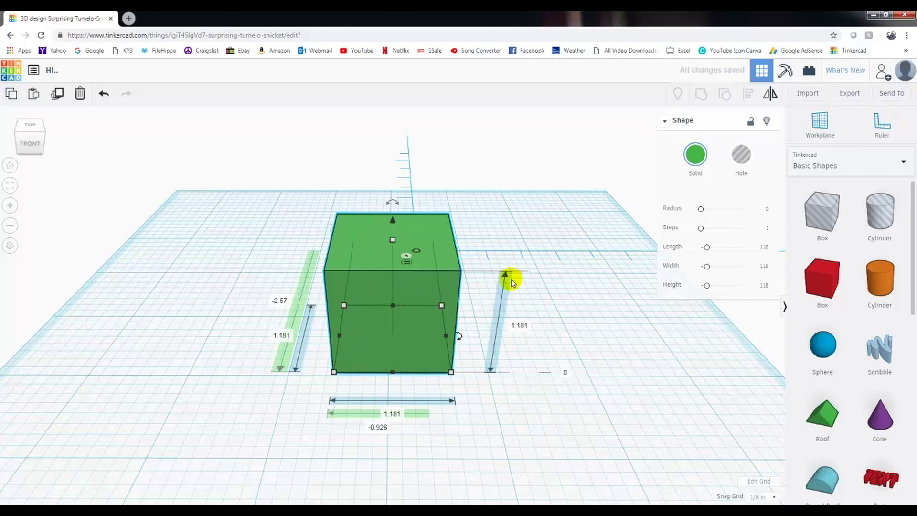
left_click(520, 325)
left_click(528, 321)
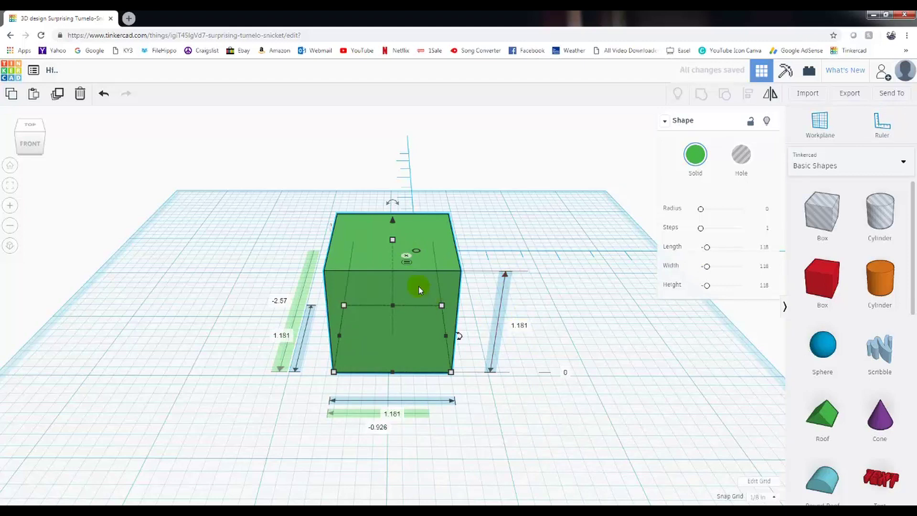
left_click(523, 325)
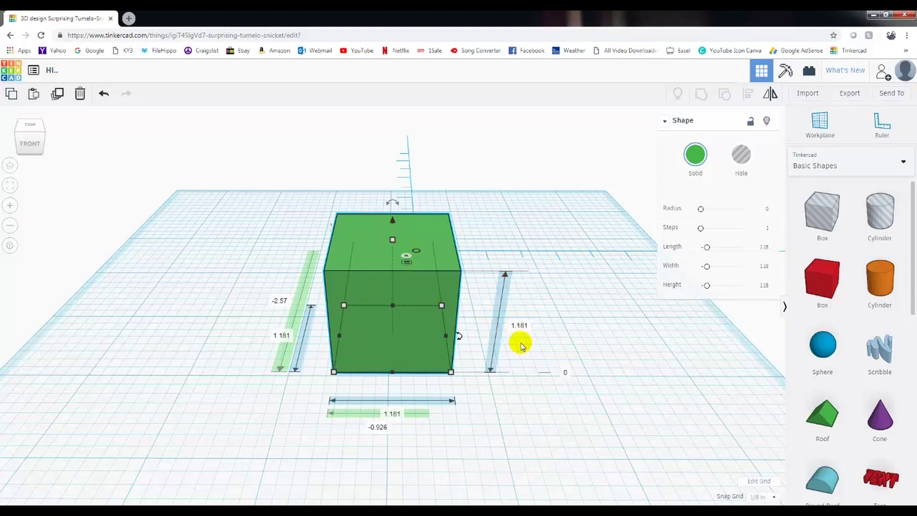
type("2")
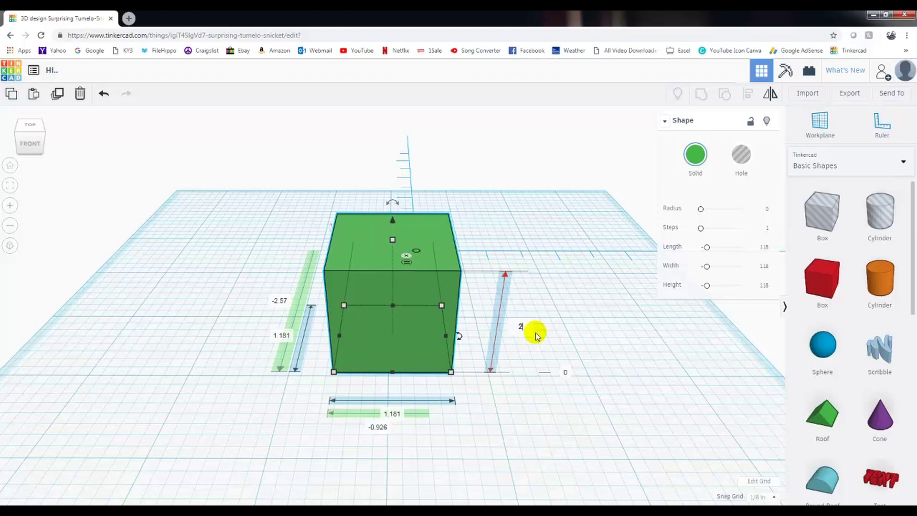
key("Return")
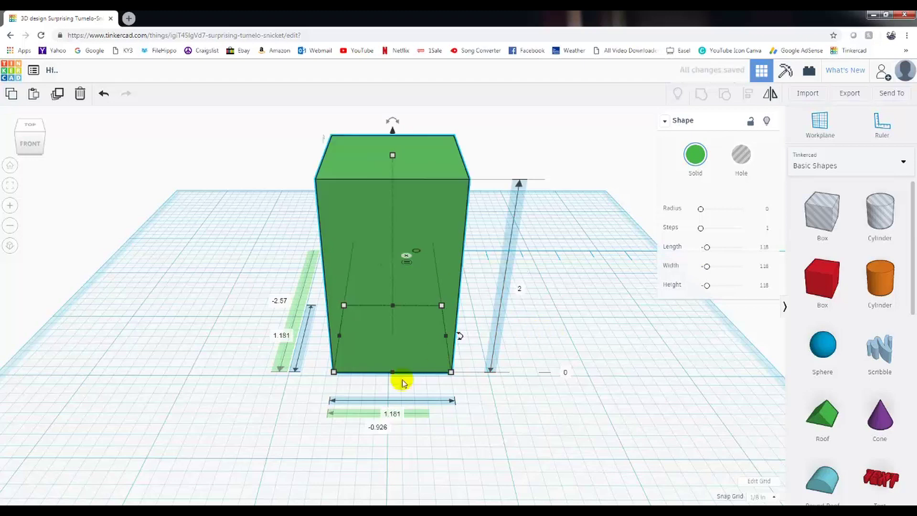
Step: Set the green box's width to 2 and its position offset to -0.7
left_click(391, 415)
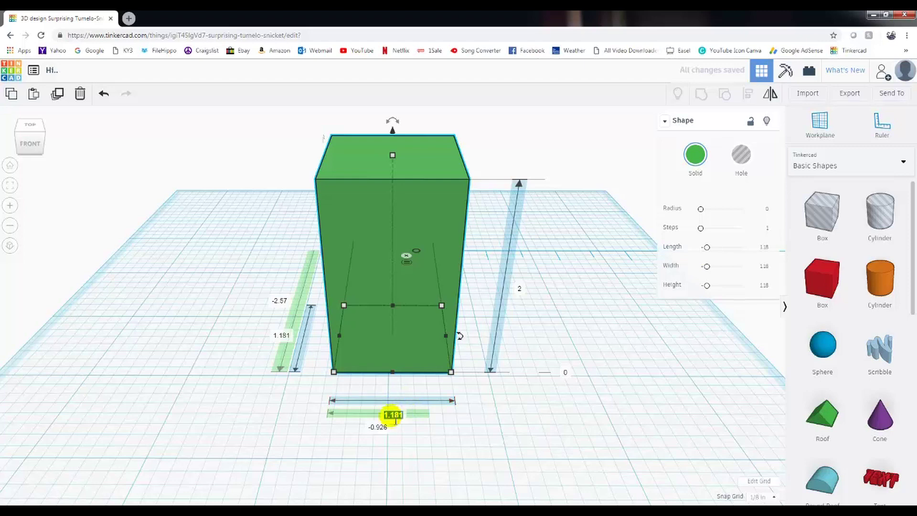
type("2")
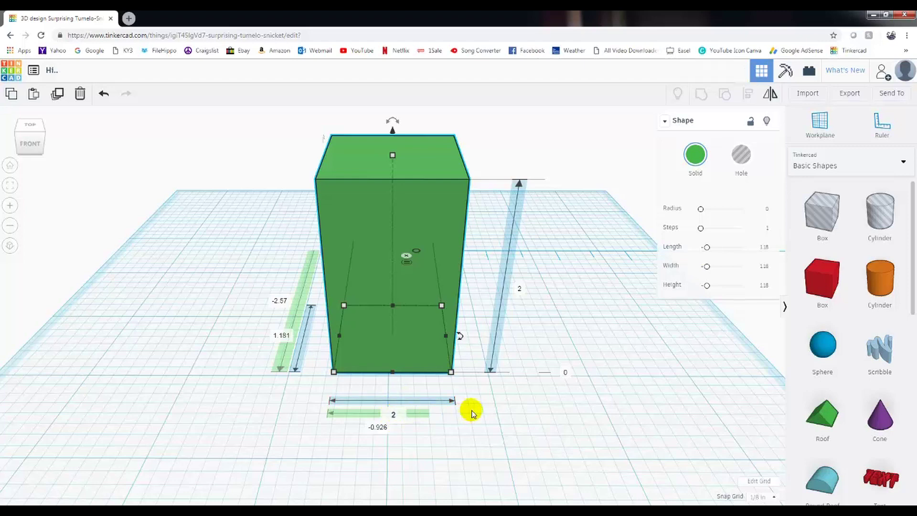
key("Return")
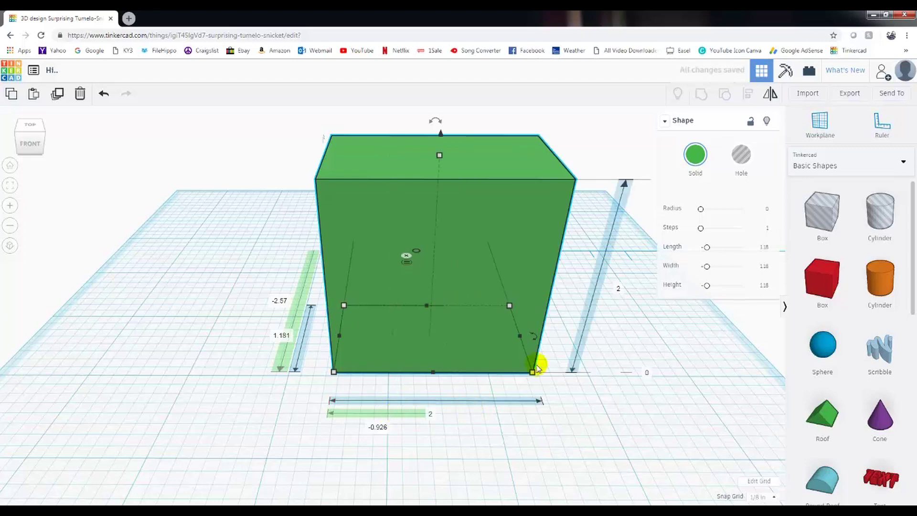
left_click(377, 428)
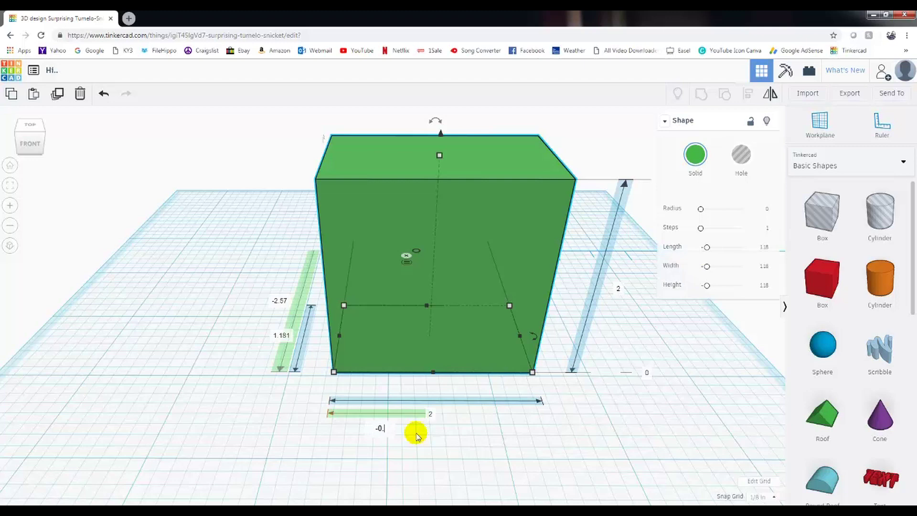
type("-0.")
key("Return")
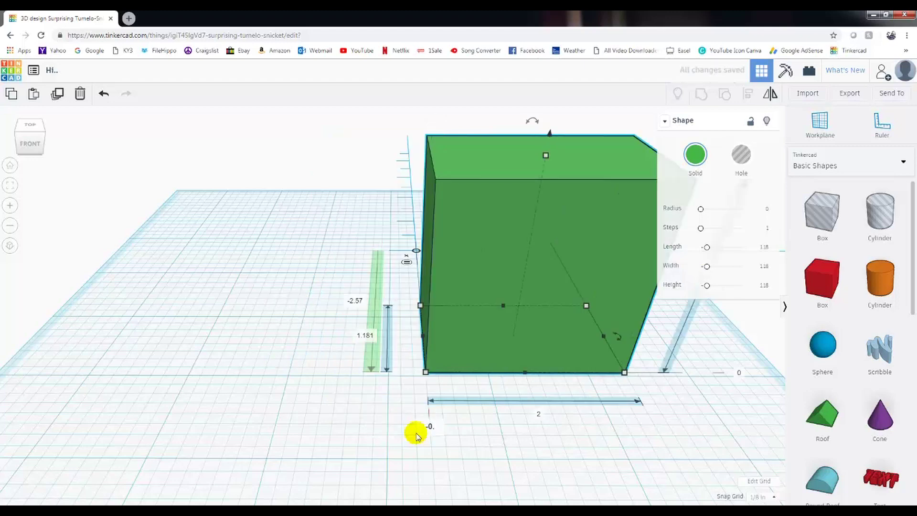
type("7")
key("Return")
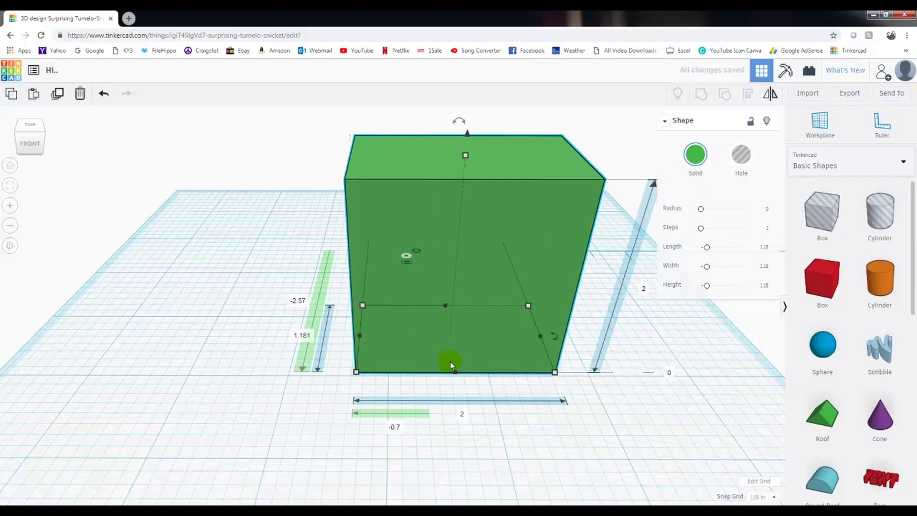
Step: Add a 1-inch red box from Basic Shapes beside the green box
left_click_drag(821, 280, 299, 342)
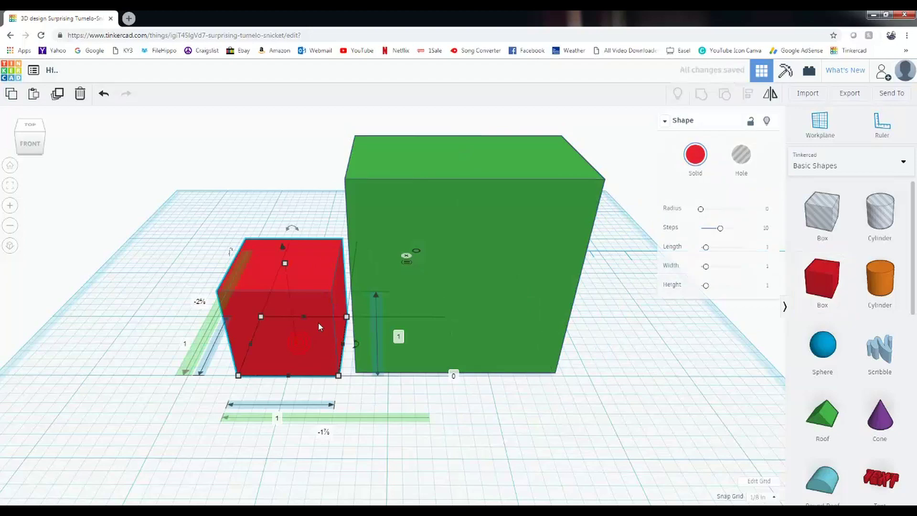
scroll(353, 372, "up", 1)
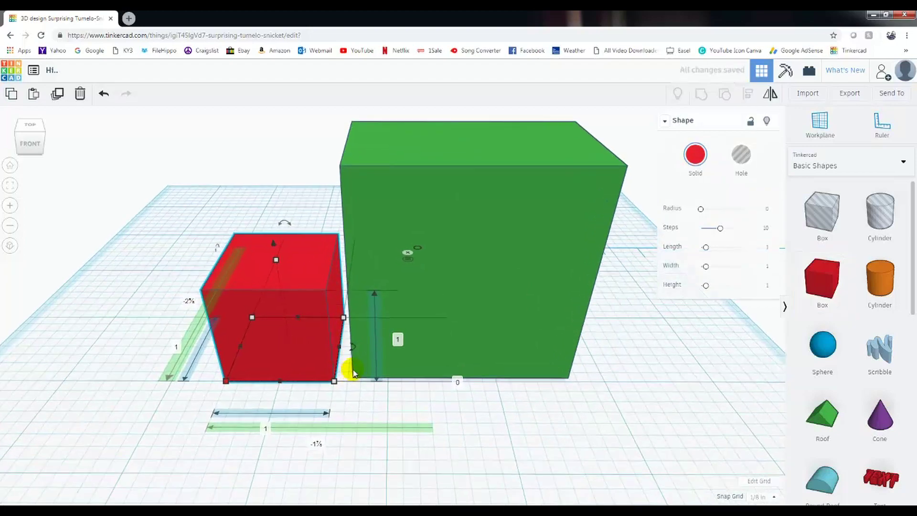
scroll(335, 404, "up", 2)
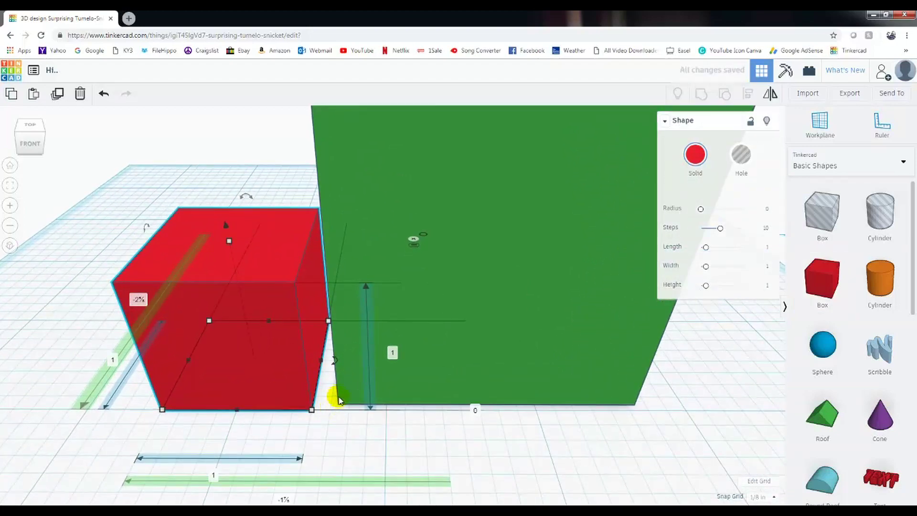
left_click(299, 340)
scroll(281, 403, "down", 3)
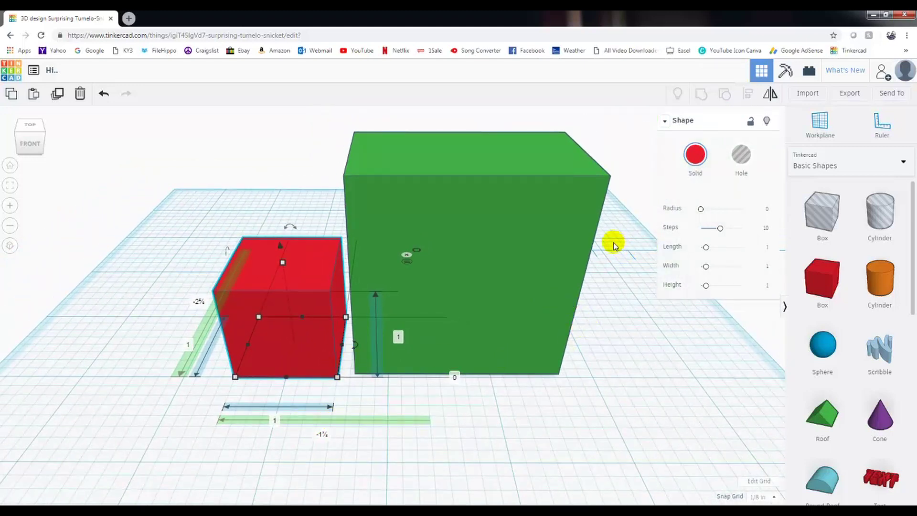
Step: Select the green box, view its mirroring options, and move the red box in front of it
left_click(449, 230)
key("f")
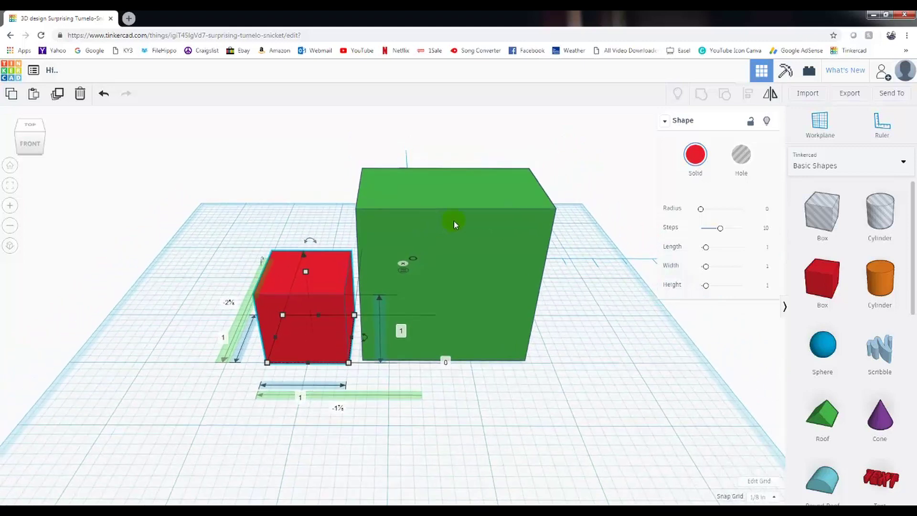
left_click(772, 95)
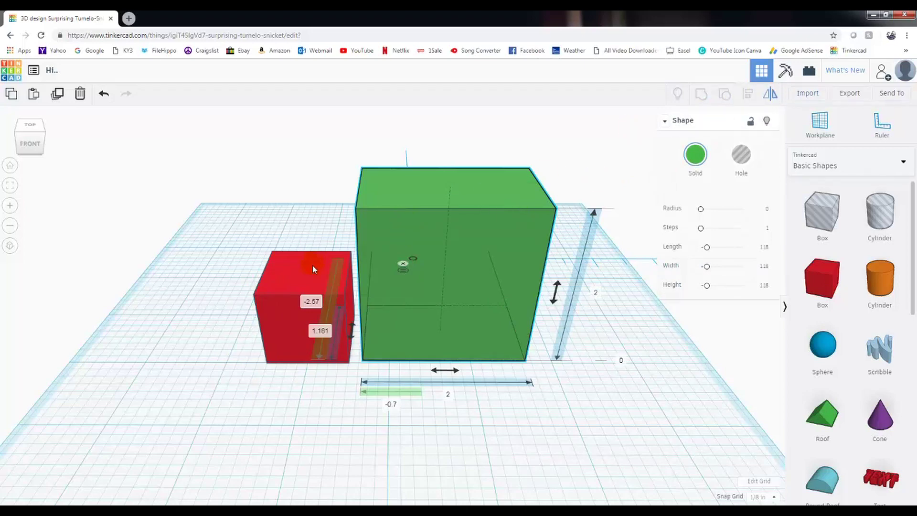
left_click_drag(312, 269, 430, 287)
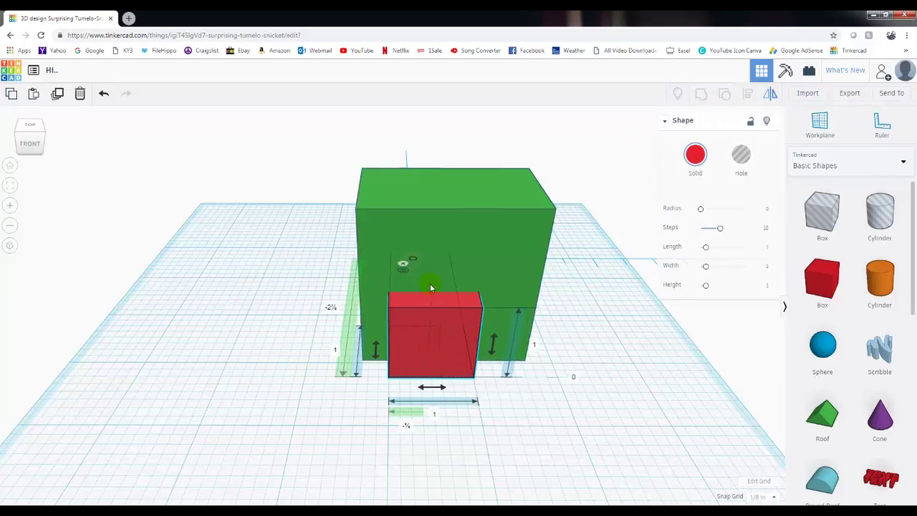
Step: Select both boxes and centre the red box inside the green one with Align
left_click(472, 299)
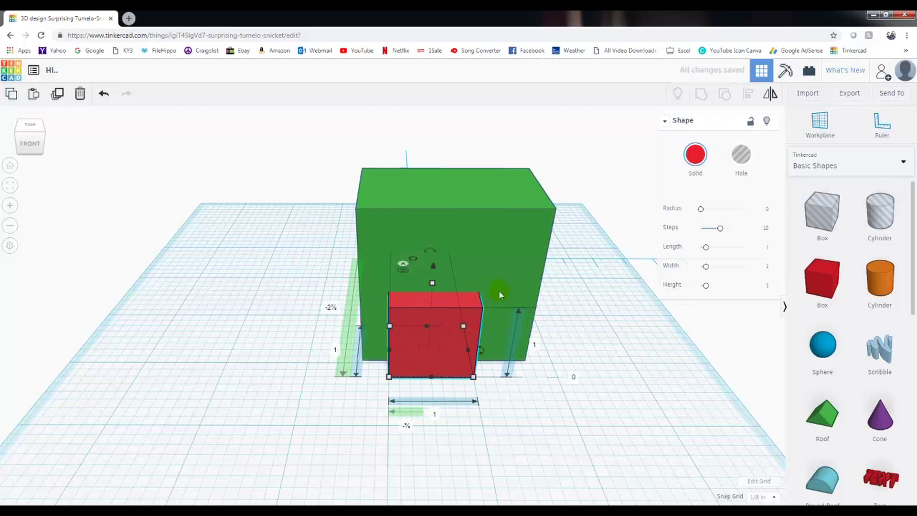
left_click(497, 247, "shift")
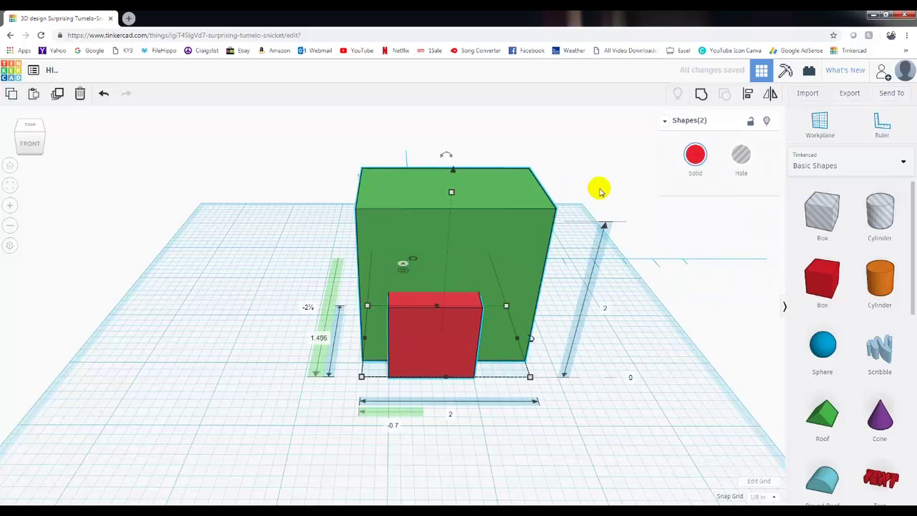
left_click(748, 95)
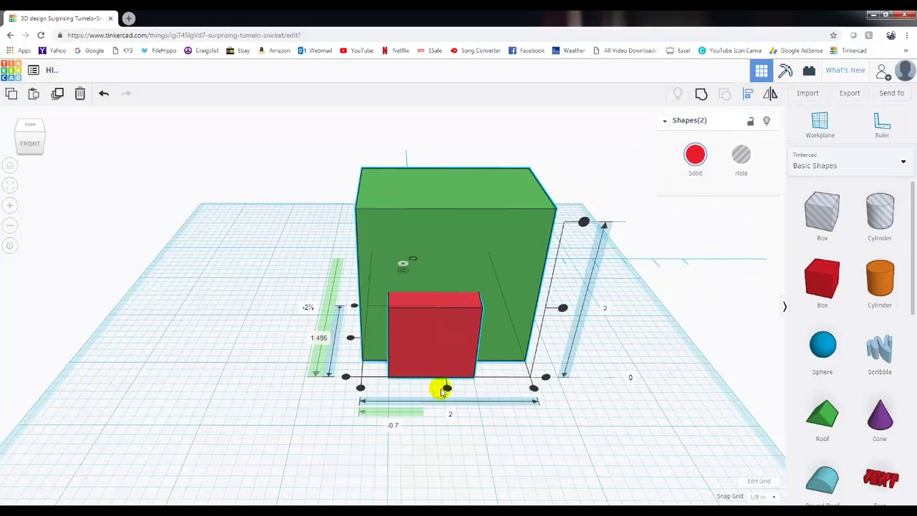
left_click(447, 388)
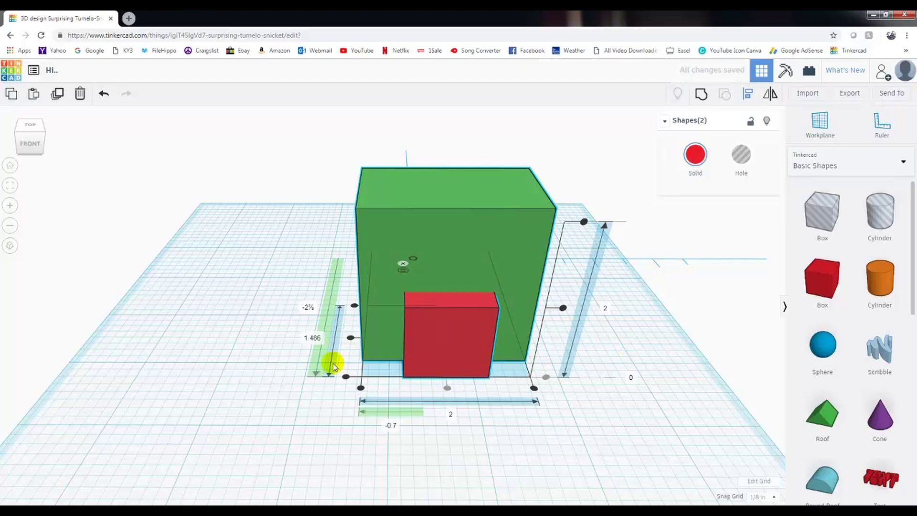
left_click(350, 338)
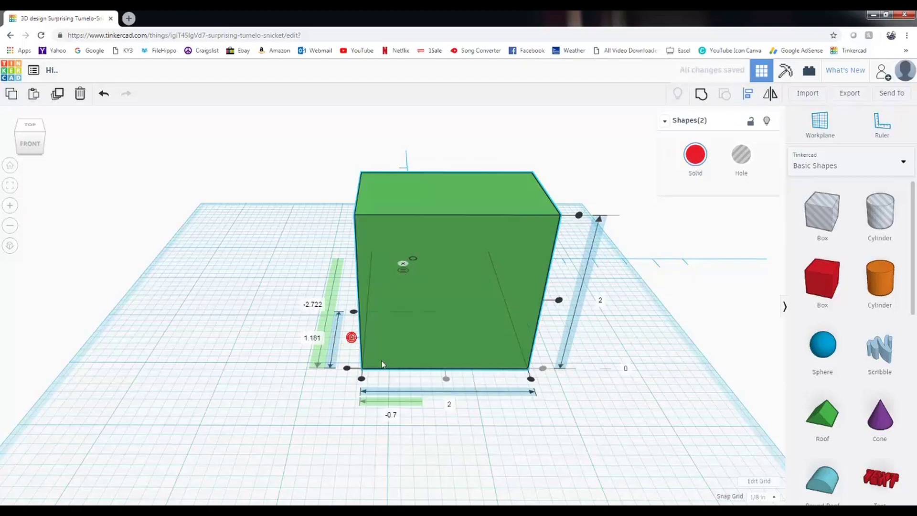
Step: Drag the green box's top height handle down to about ¾ so the red box sticks out
right_click_drag(506, 446, 463, 229)
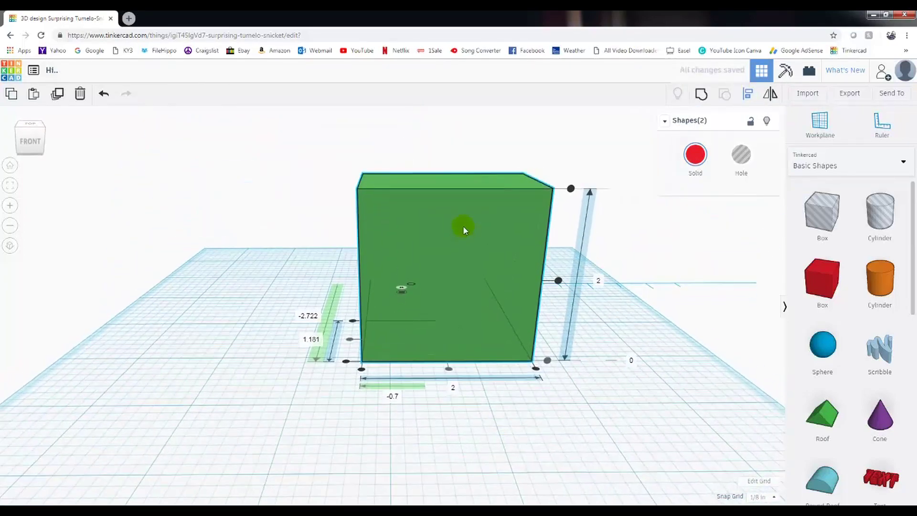
left_click(466, 181)
left_click(453, 175)
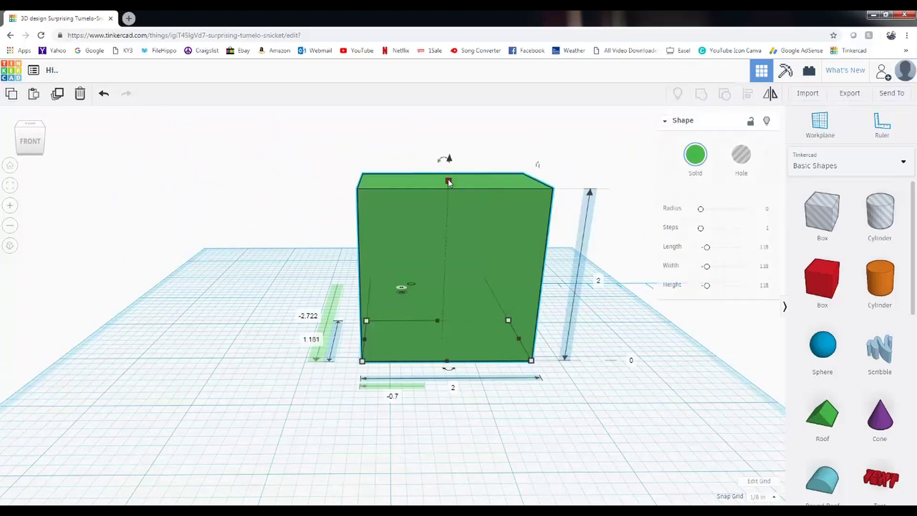
left_click_drag(448, 180, 446, 275)
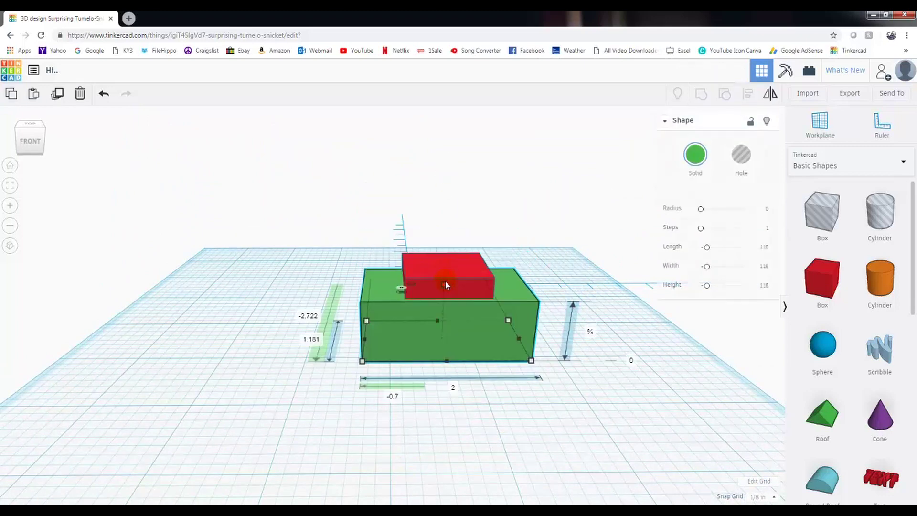
right_click_drag(515, 487, 510, 410)
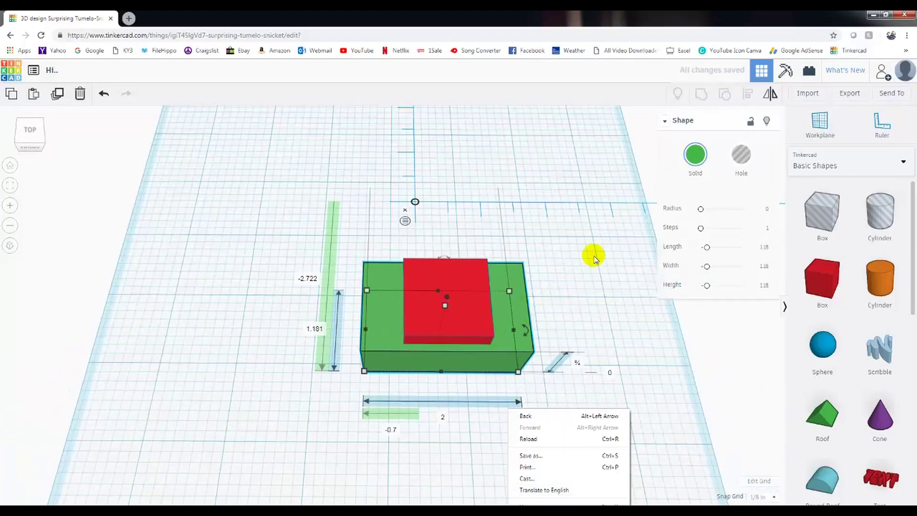
right_click_drag(591, 253, 496, 291)
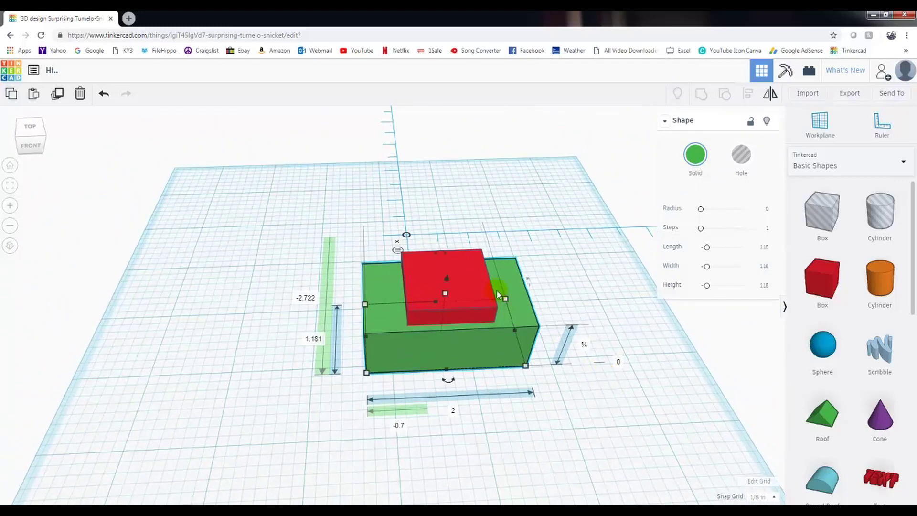
Step: Hide and re-show the red box, then drag it onto the workplane left of the green box
left_click(457, 282)
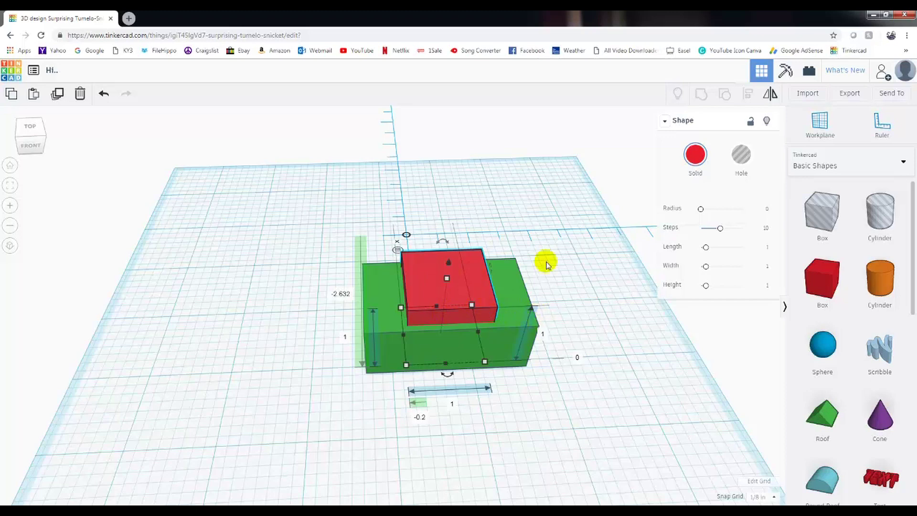
left_click(767, 122)
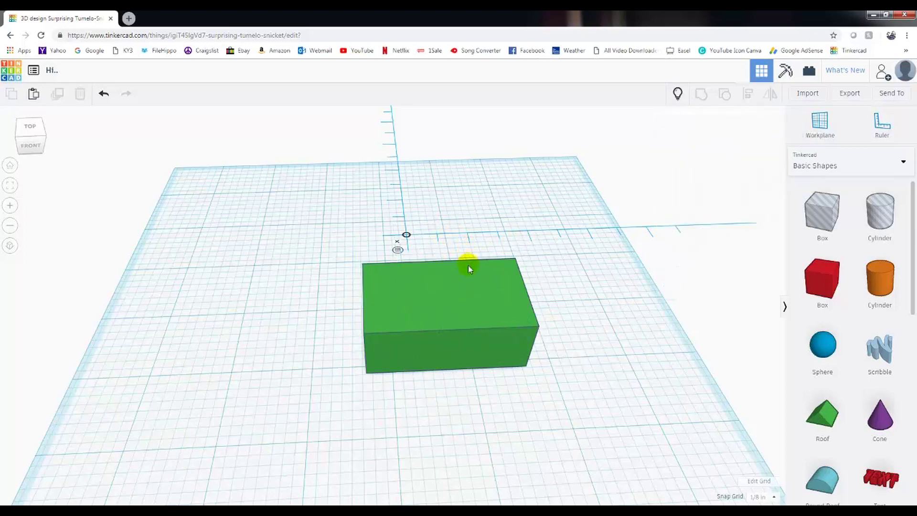
left_click(678, 94)
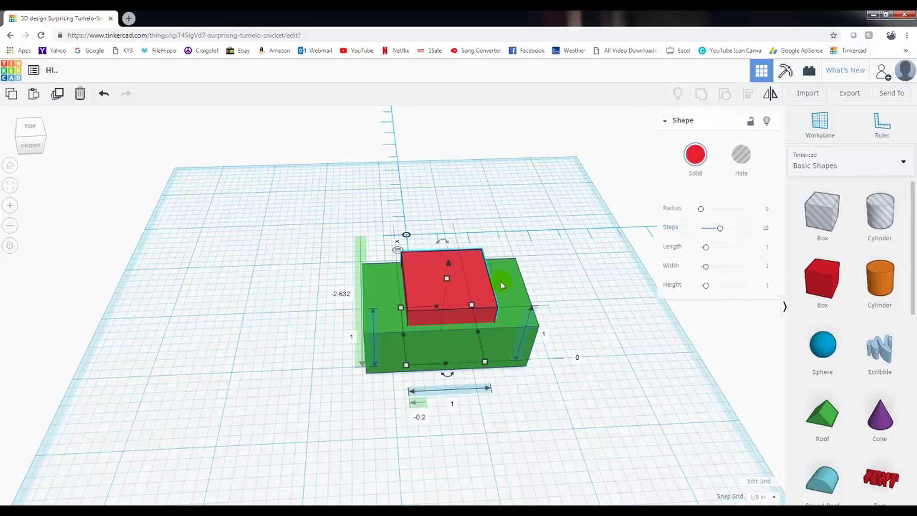
left_click_drag(451, 283, 286, 291)
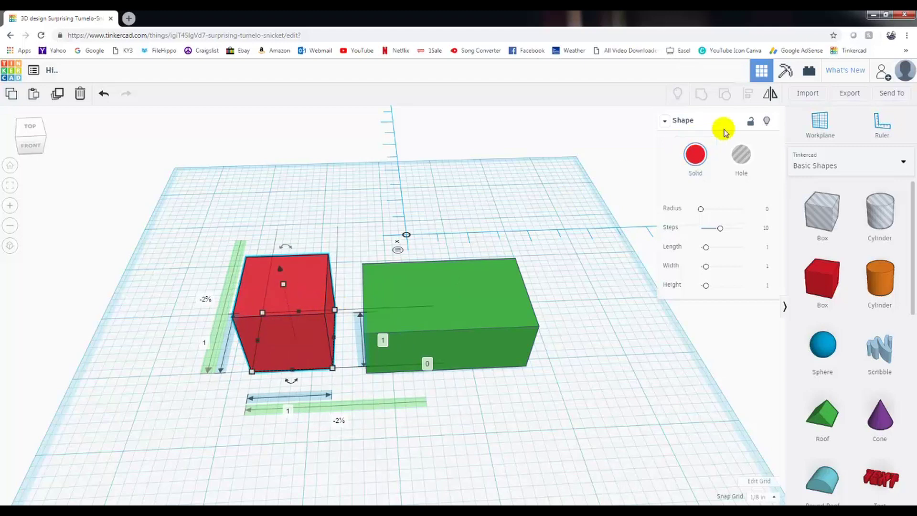
Step: Lock the red box and drop a new box hole onto the workplane beside it
left_click(751, 122)
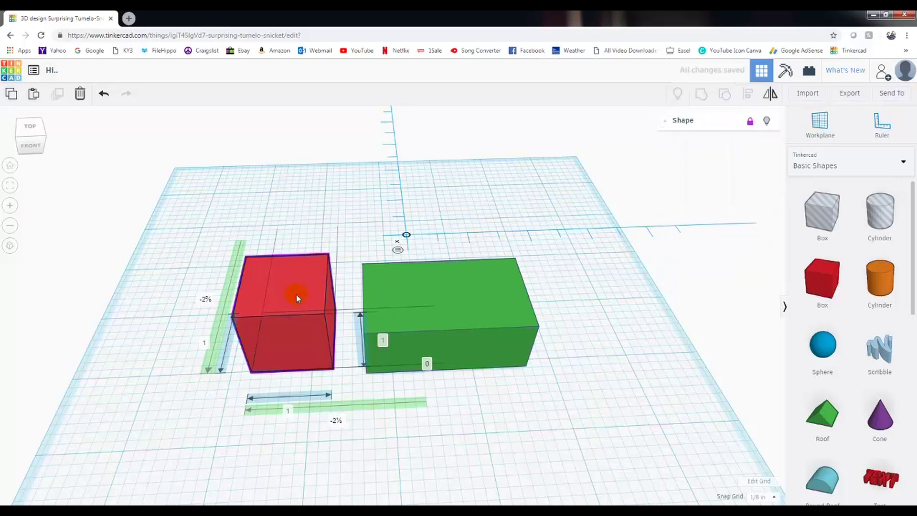
left_click(819, 206)
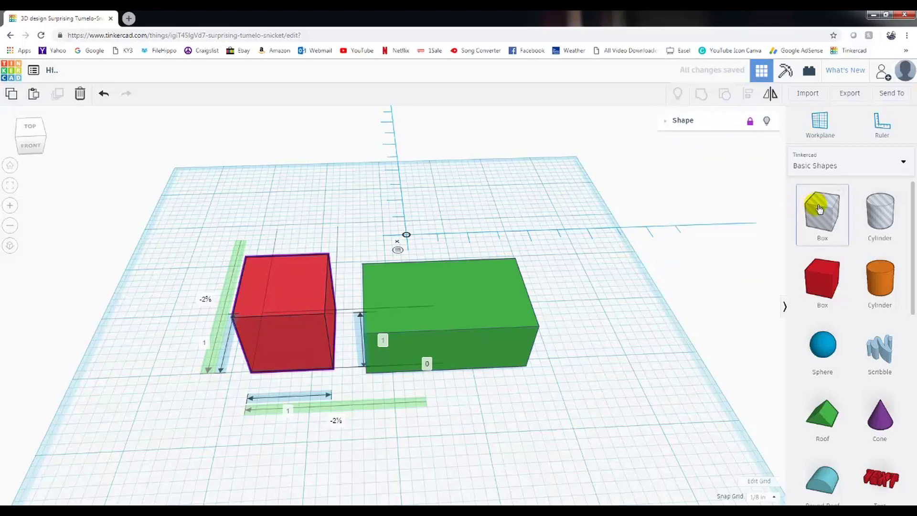
left_click(286, 378)
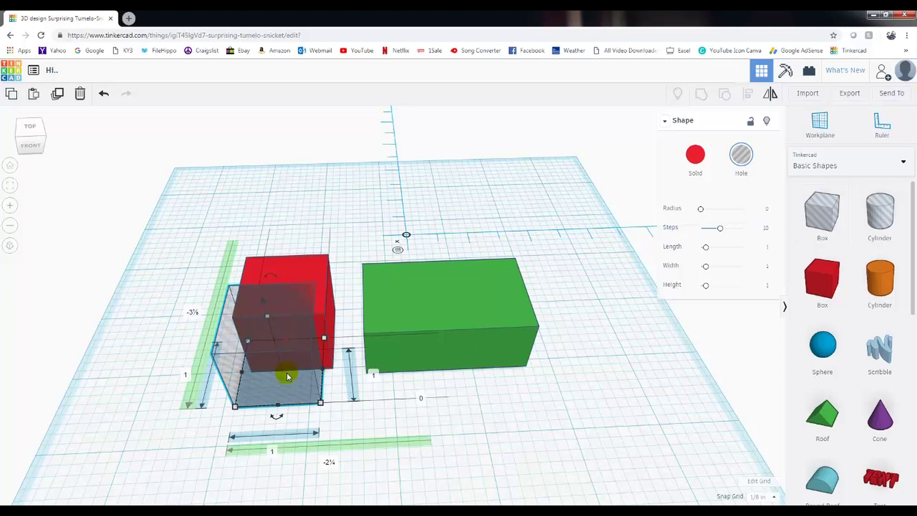
left_click_drag(296, 379, 310, 367)
left_click_drag(337, 476, 237, 237)
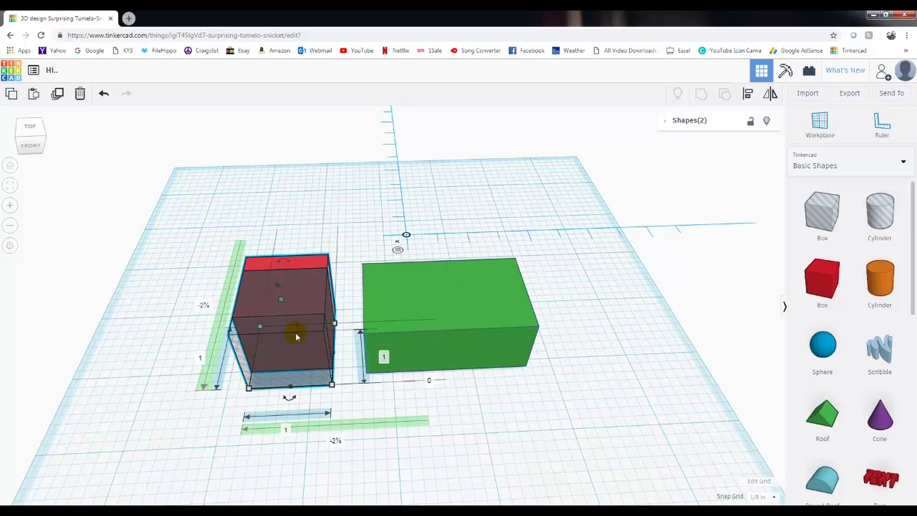
Step: Group the box hole with the green box's front to cut a U notch, then unlock the red box
left_click_drag(296, 352, 471, 360)
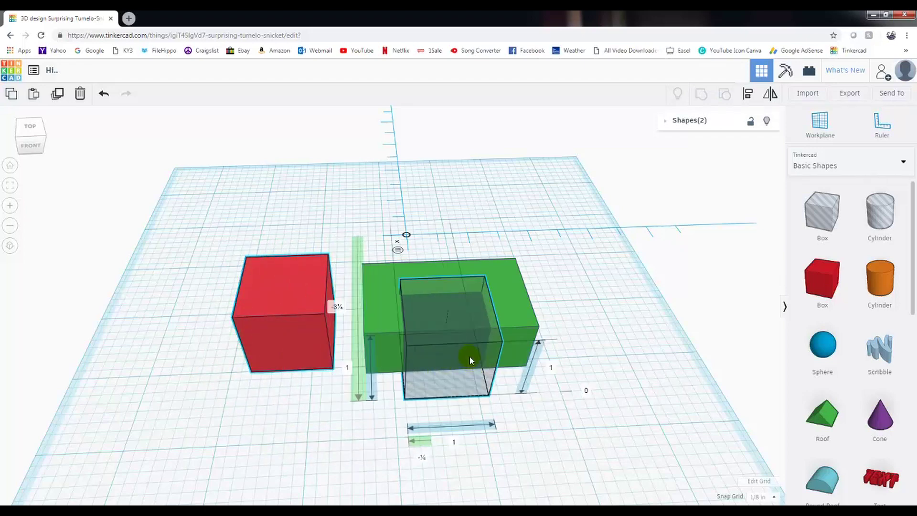
left_click_drag(616, 460, 373, 219)
left_click(701, 94)
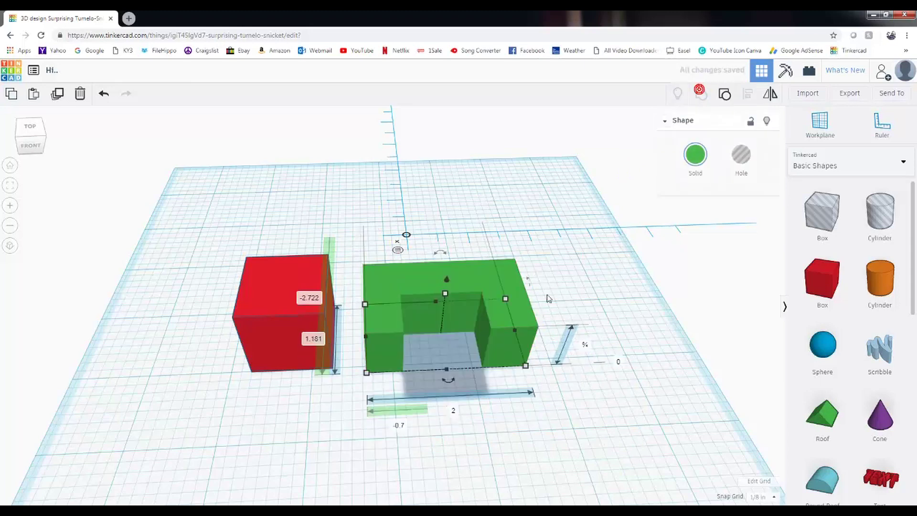
left_click(282, 273)
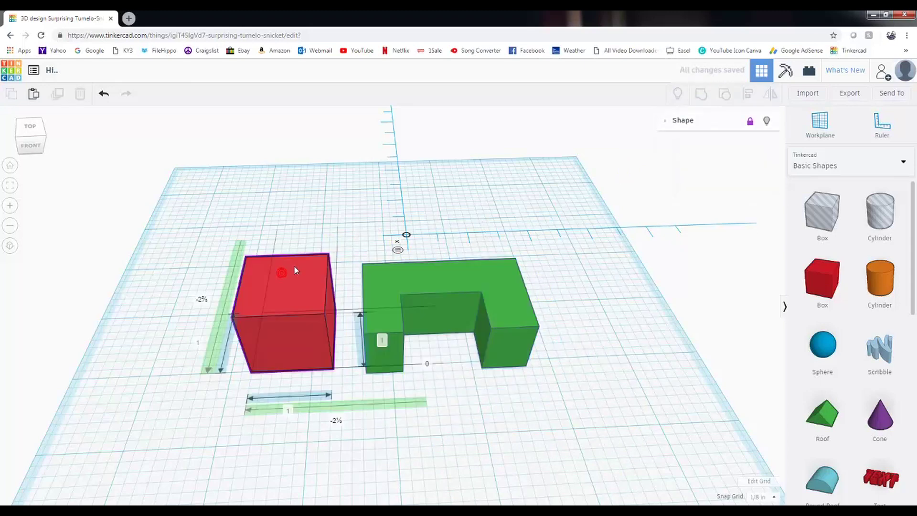
left_click(749, 121)
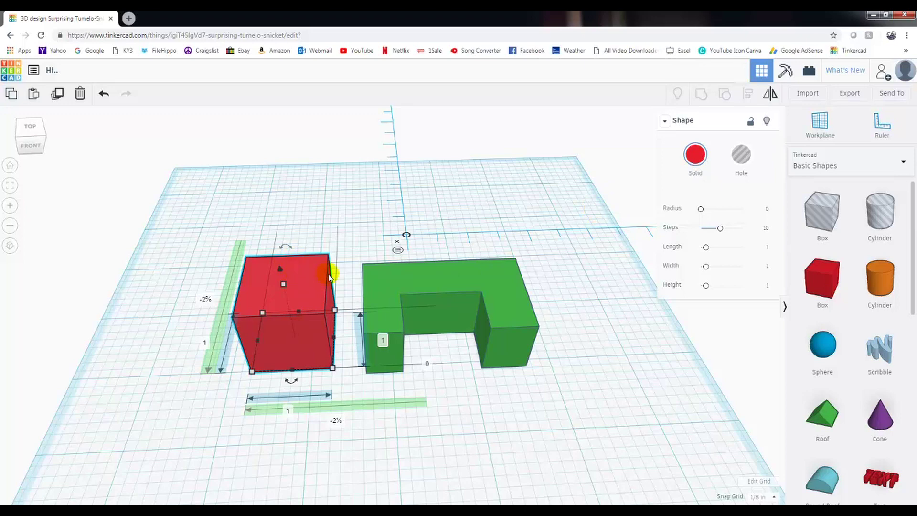
Step: Turn the red box into a hole, move it aside and delete it
left_click(741, 154)
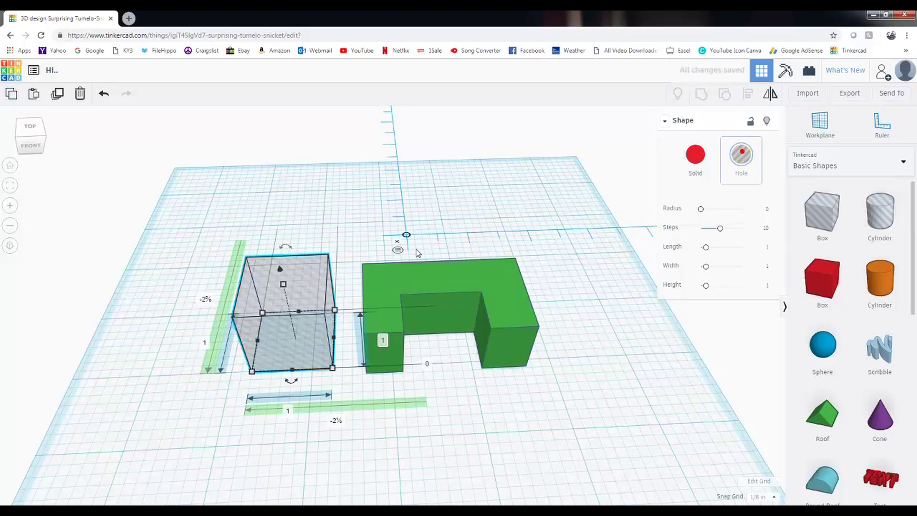
left_click_drag(300, 274, 234, 287)
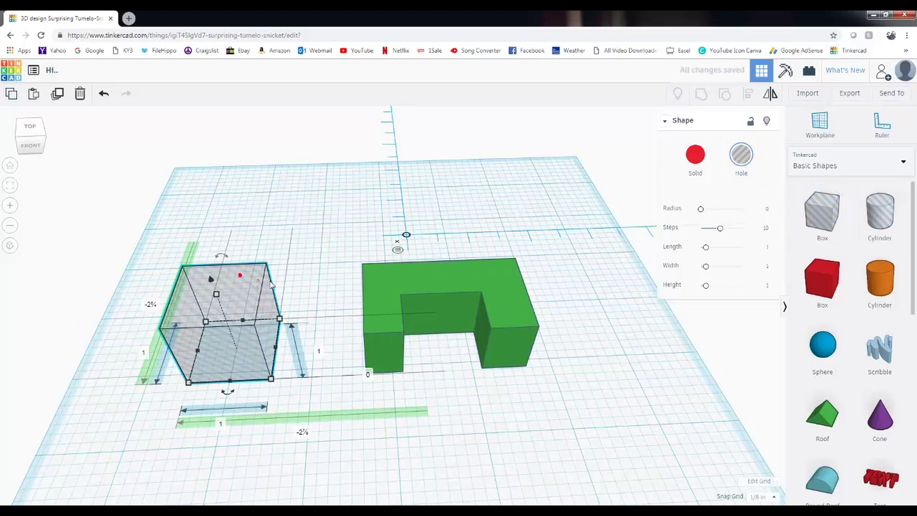
key("Delete")
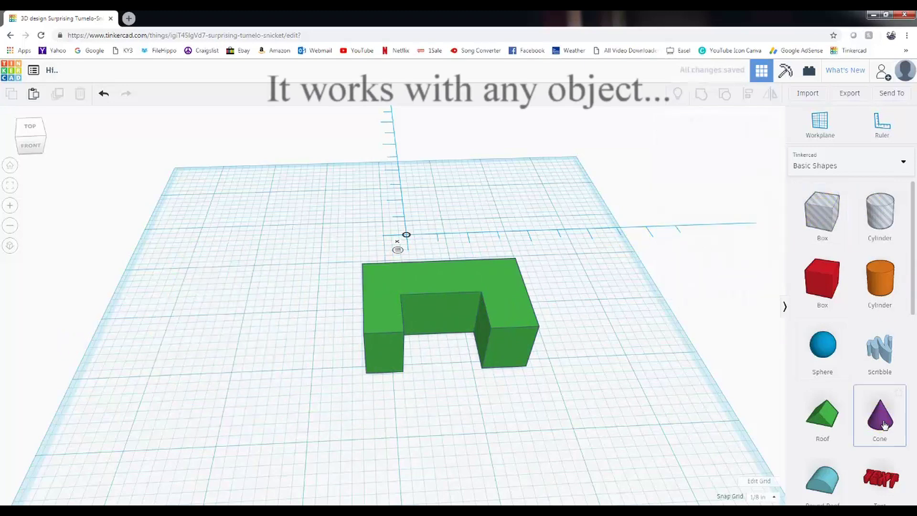
Step: Place a cone hole in the green U shape's notch, trial-group it, inspect, then undo the grouping
left_click_drag(884, 424, 284, 334)
left_click(763, 206)
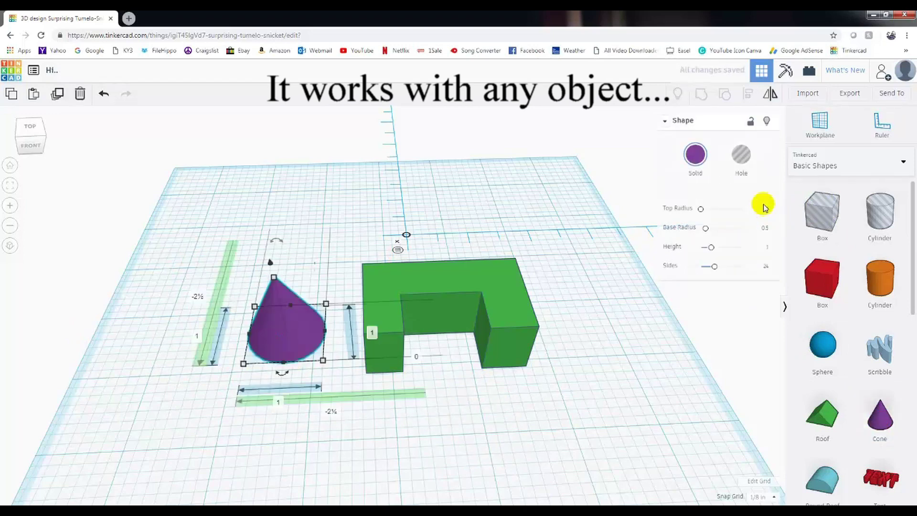
left_click(741, 154)
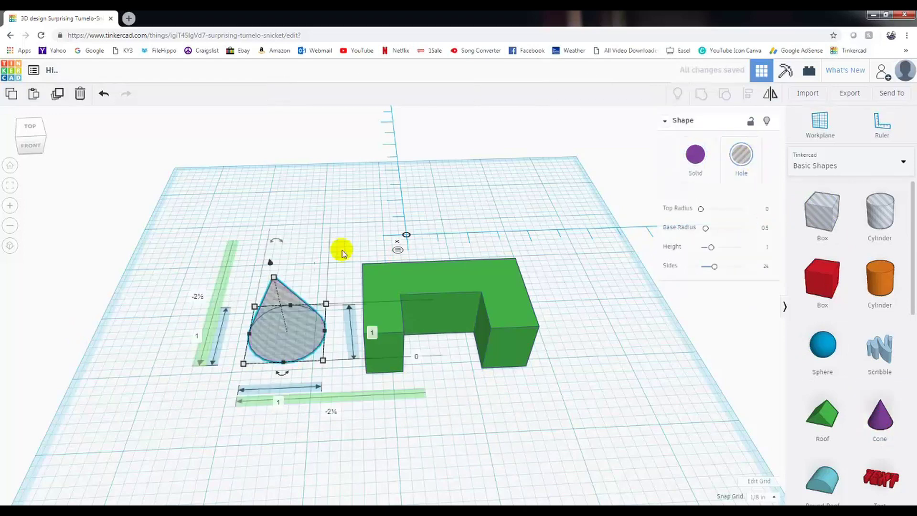
left_click_drag(288, 317, 454, 304)
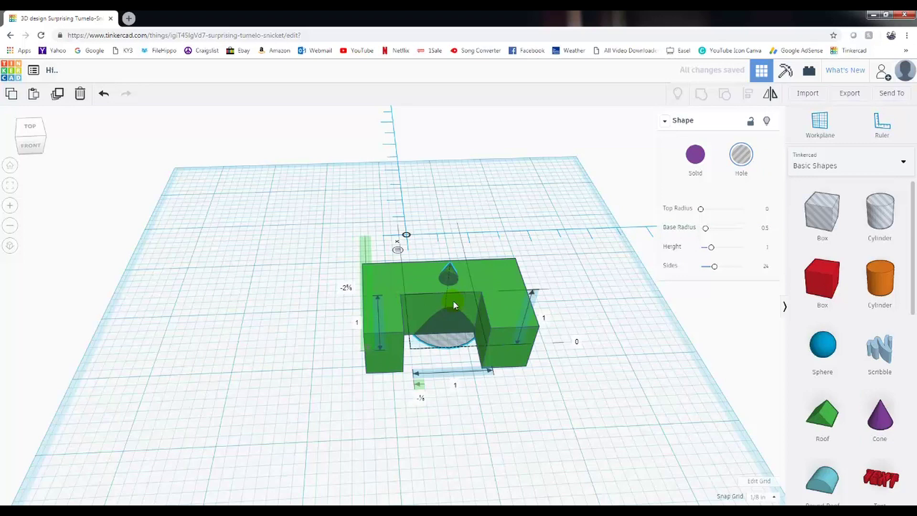
left_click_drag(594, 388, 358, 239)
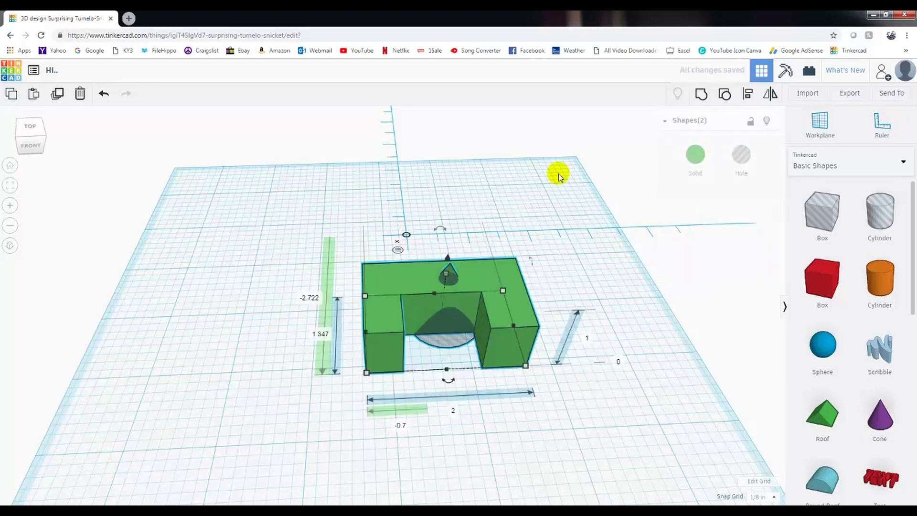
left_click(706, 96)
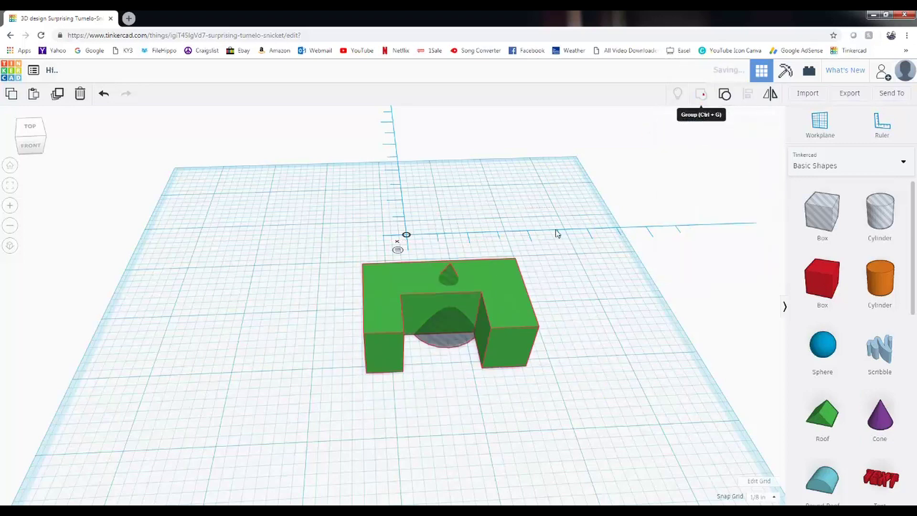
right_click_drag(427, 329, 246, 221)
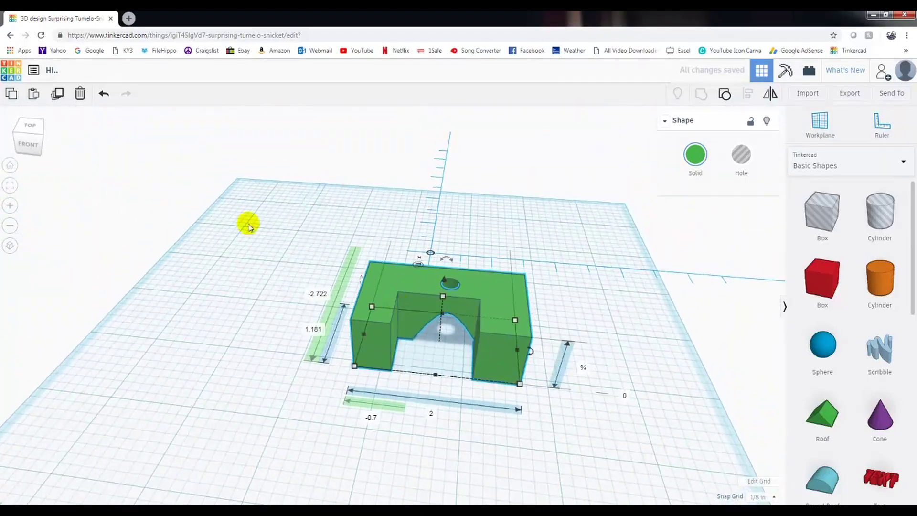
left_click(103, 94)
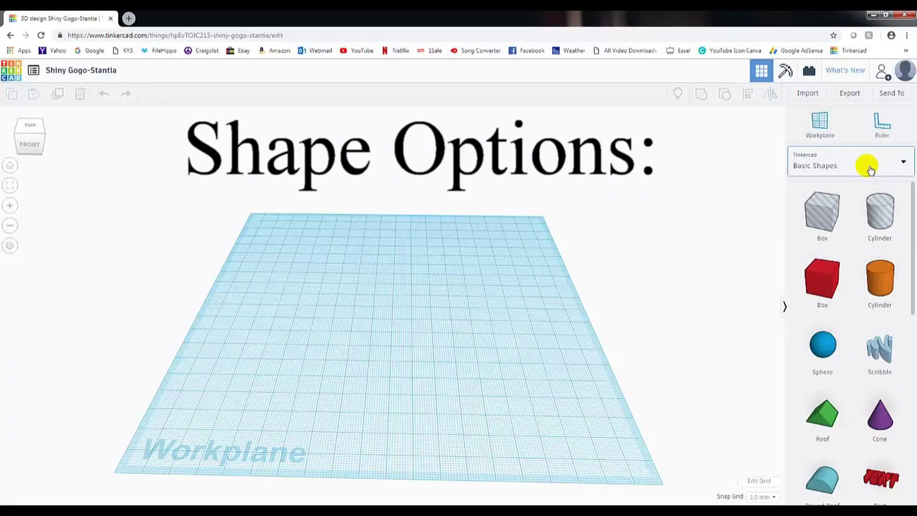
Step: Browse the Text and numbers, Characters and Connectors shape libraries
scroll(869, 239, "down", 8)
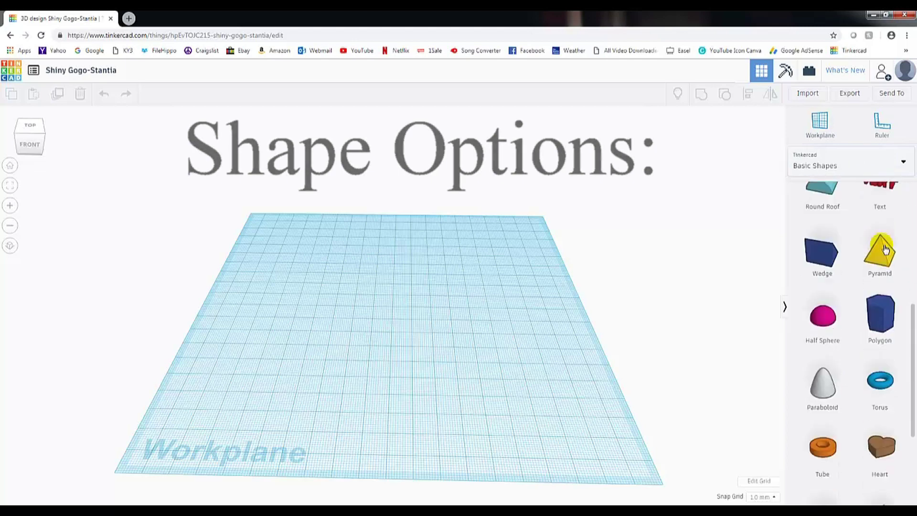
scroll(854, 322, "down", 2)
scroll(869, 311, "up", 10)
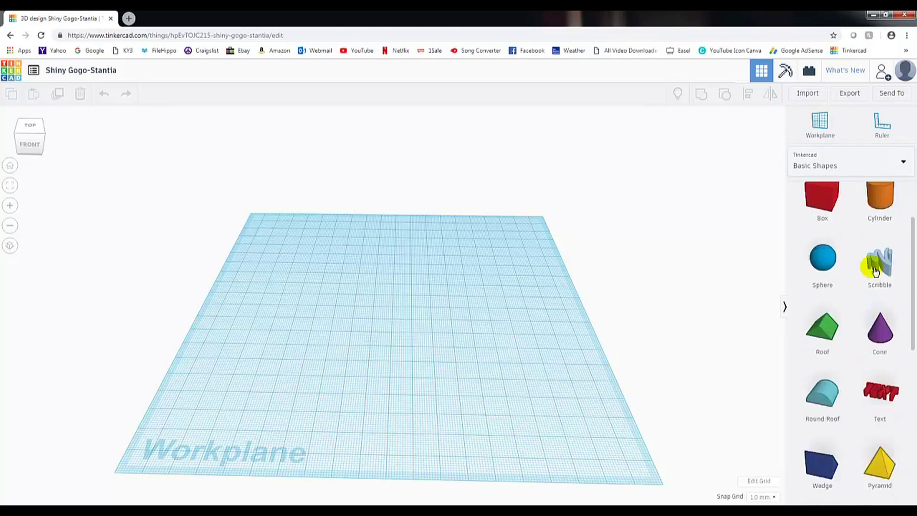
scroll(821, 204, "down", 1)
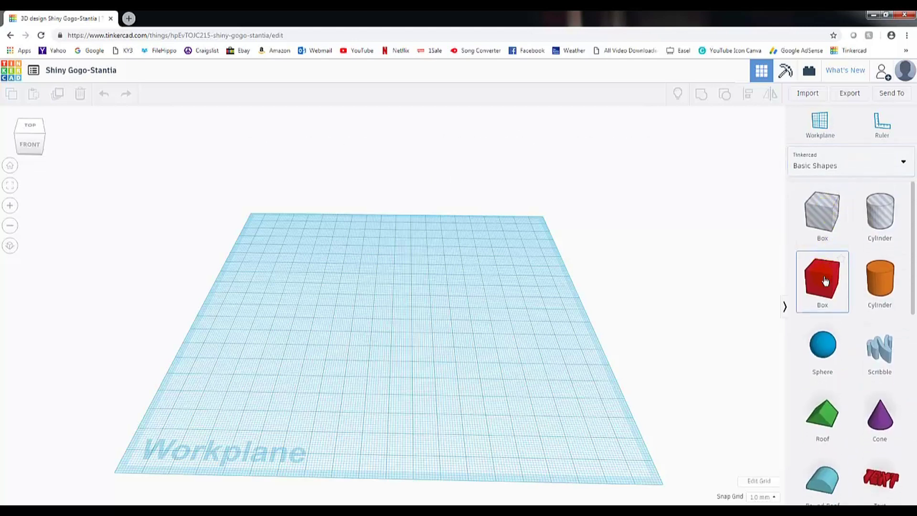
left_click(872, 168)
left_click(861, 170)
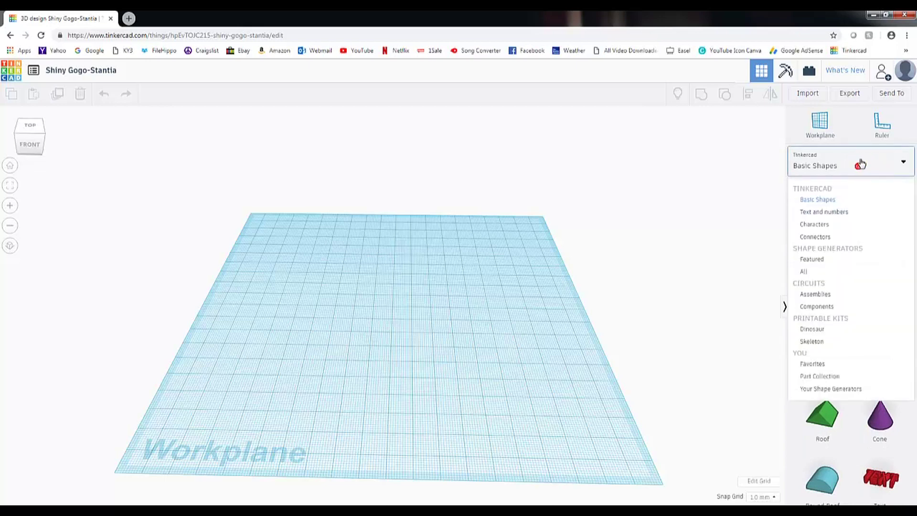
left_click(844, 217)
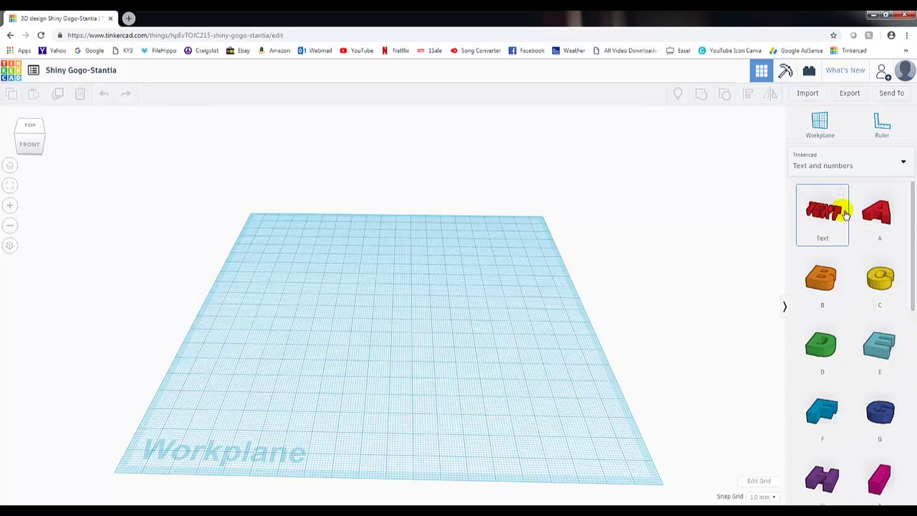
left_click(835, 165)
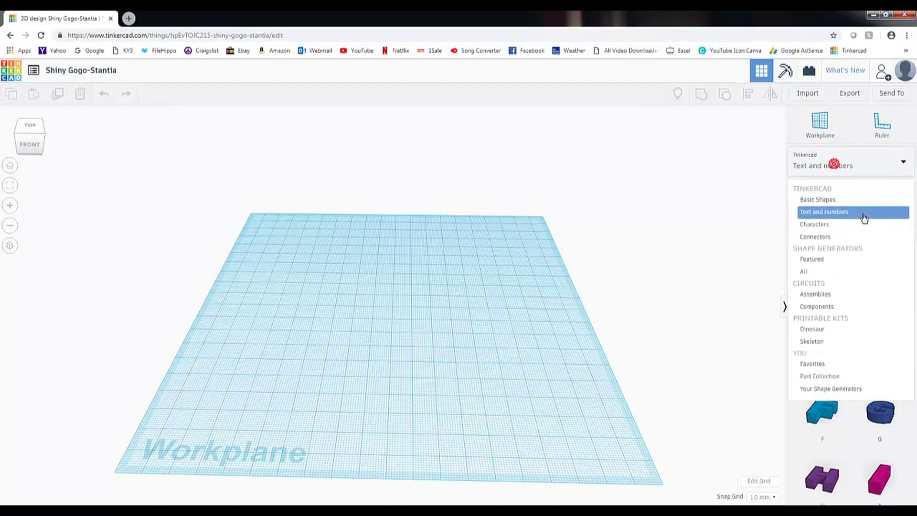
left_click(834, 226)
scroll(866, 282, "down", 5)
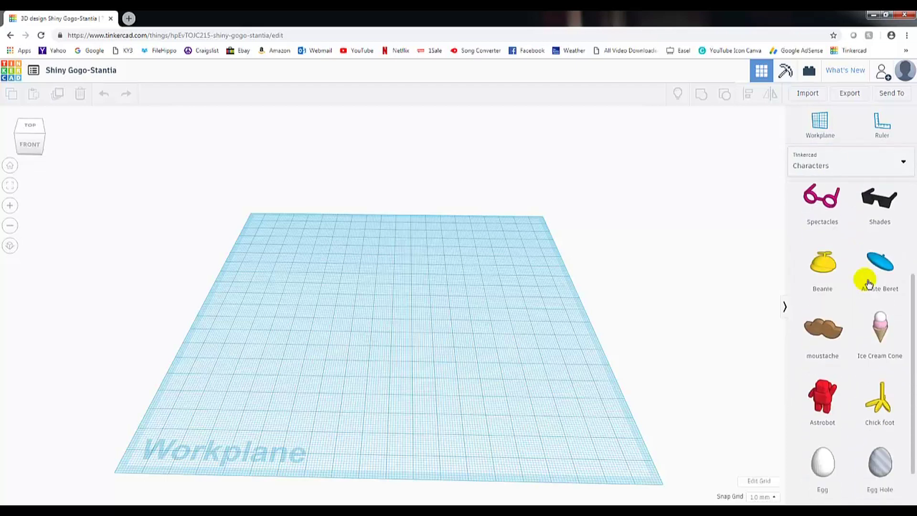
left_click(841, 161)
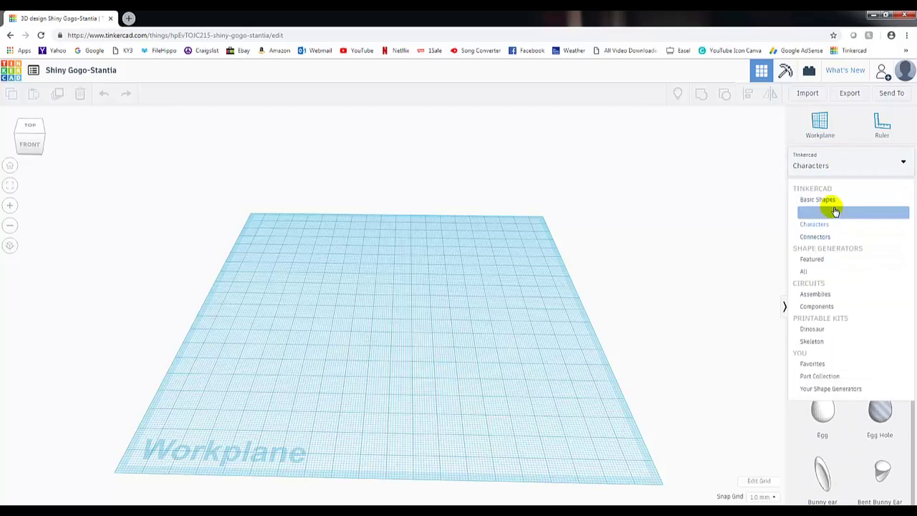
left_click(829, 235)
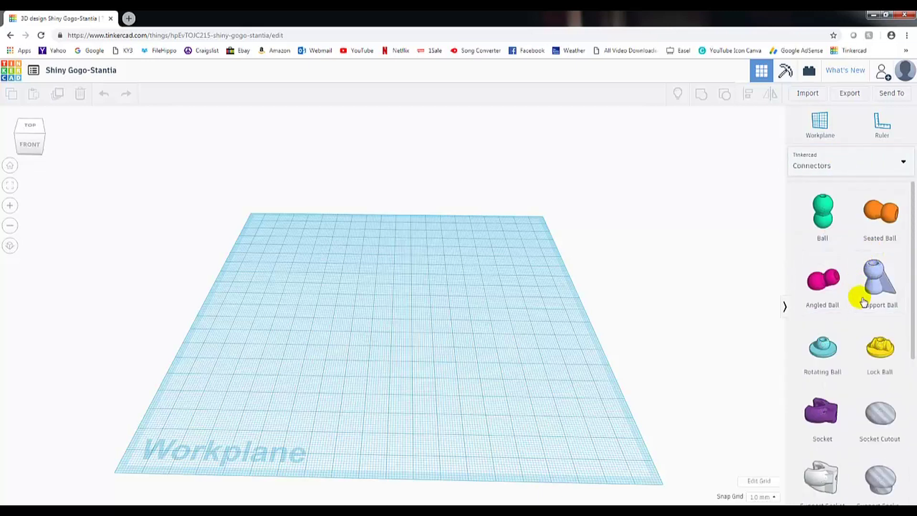
Step: Browse the Featured and All shape generators and Circuits Assemblies, then return to Basic Shapes
scroll(862, 301, "down", 5)
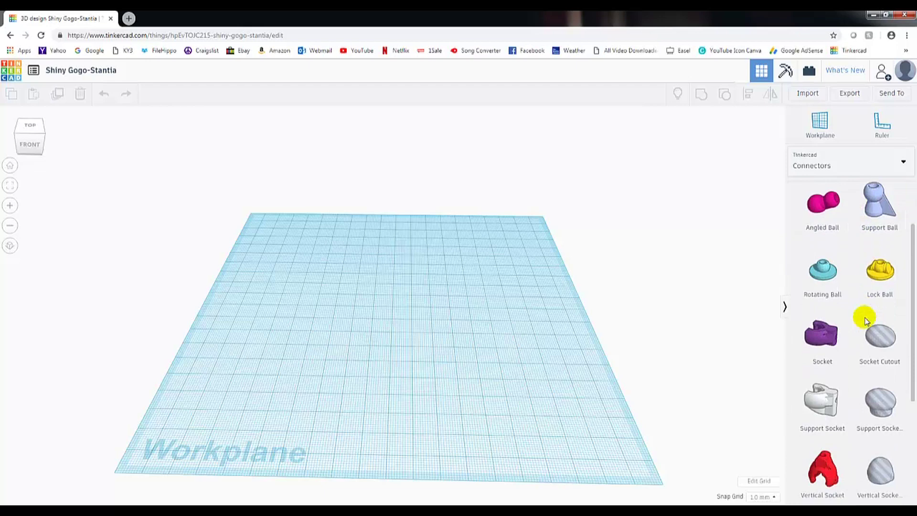
left_click(822, 165)
left_click(835, 260)
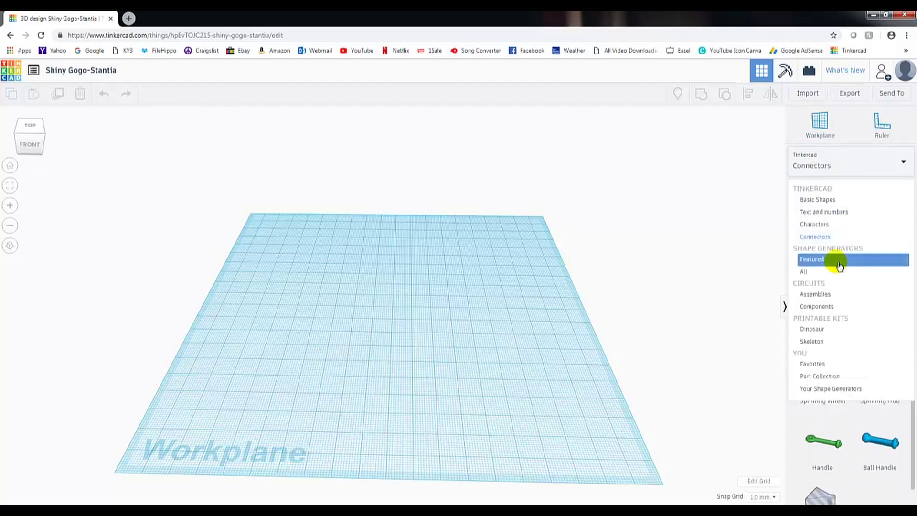
scroll(869, 287, "down", 2)
scroll(867, 287, "up", 1)
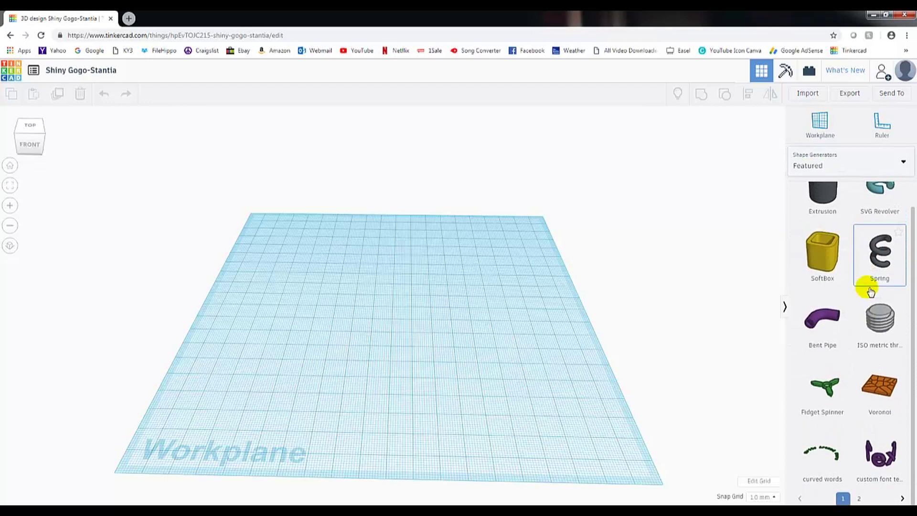
left_click(834, 168)
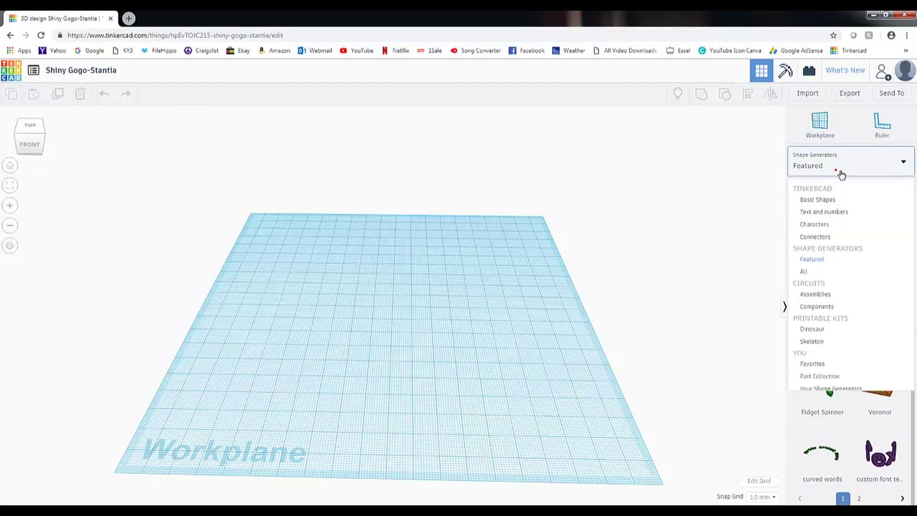
left_click(812, 271)
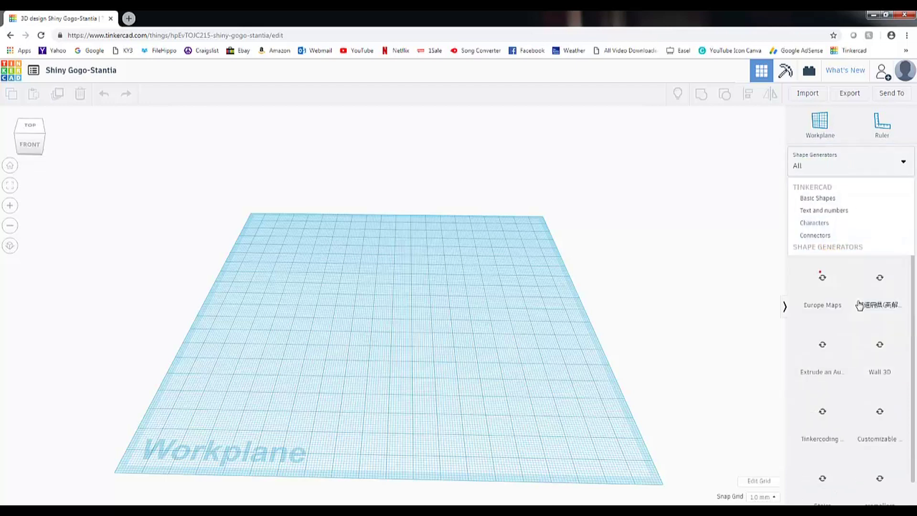
scroll(852, 304, "down", 2)
scroll(852, 217, "up", 1)
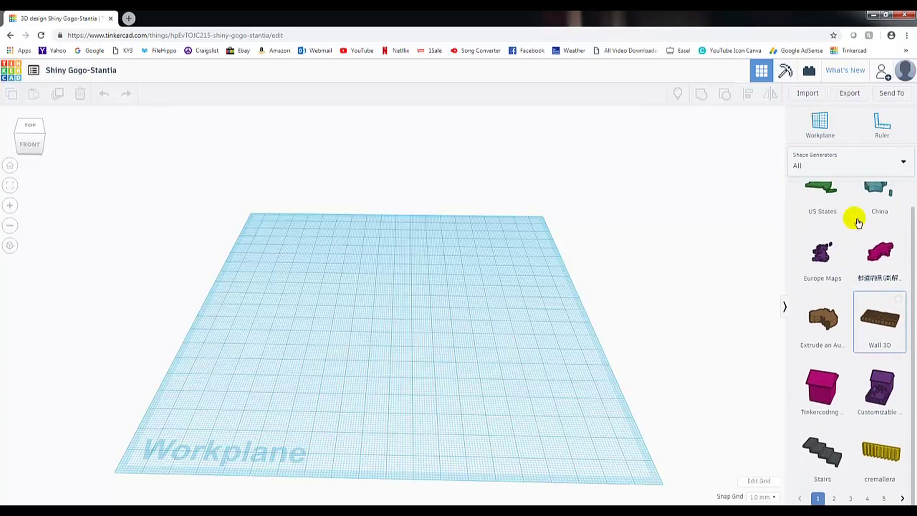
left_click(842, 171)
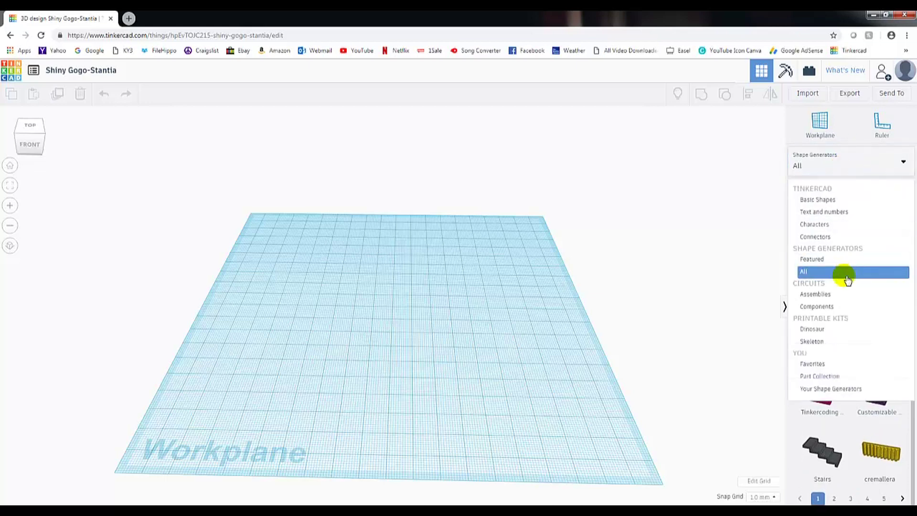
left_click(828, 294)
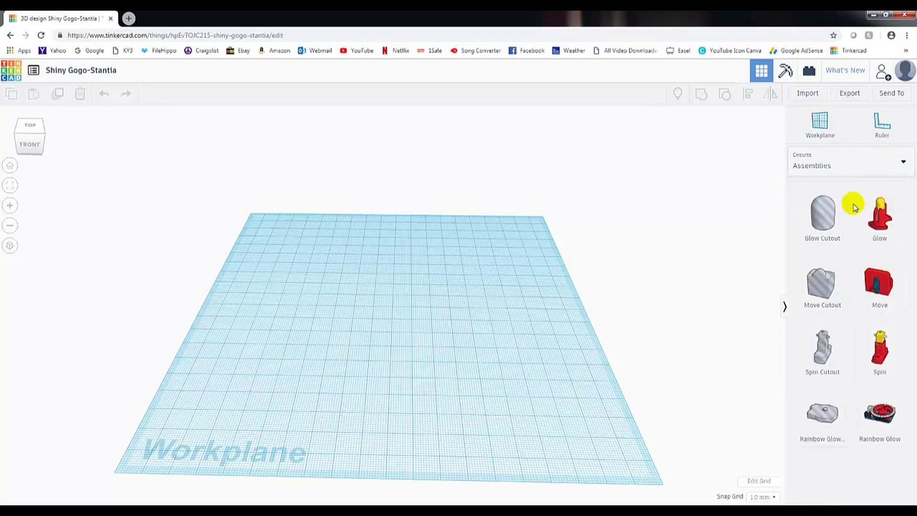
left_click(845, 169)
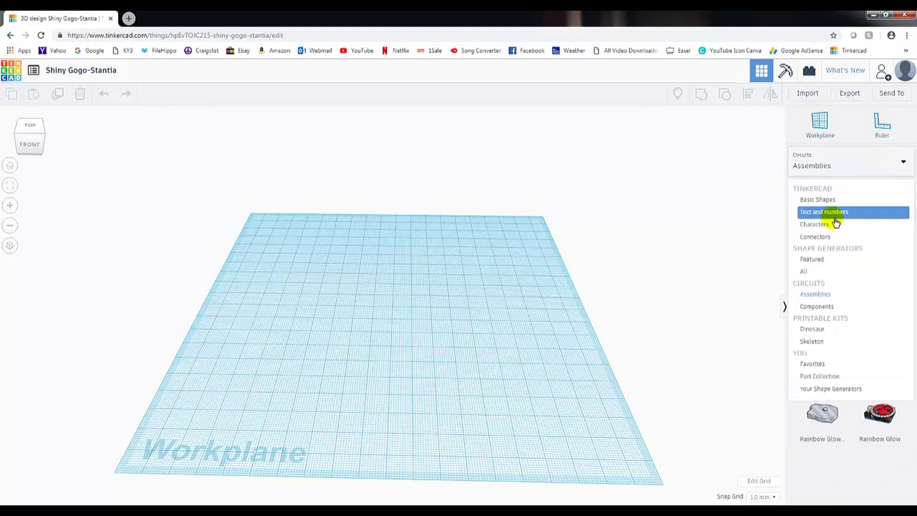
left_click(827, 199)
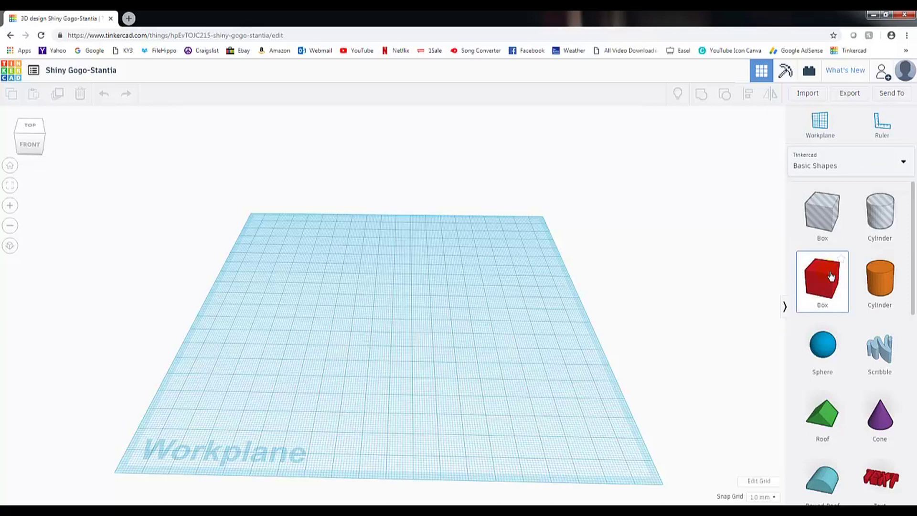
Step: Place a solid red box at the workplane centre and select it
left_click_drag(831, 276, 402, 319)
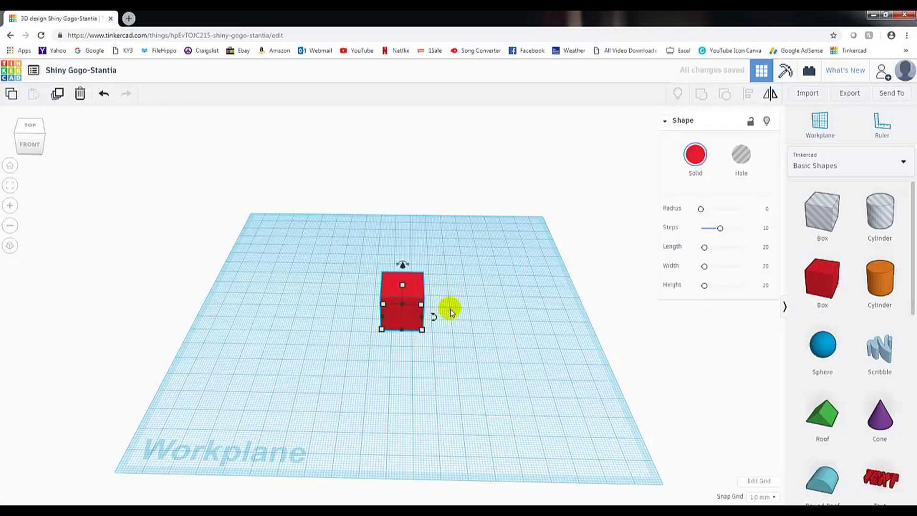
right_click_drag(448, 305, 391, 298)
scroll(389, 296, "up", 5)
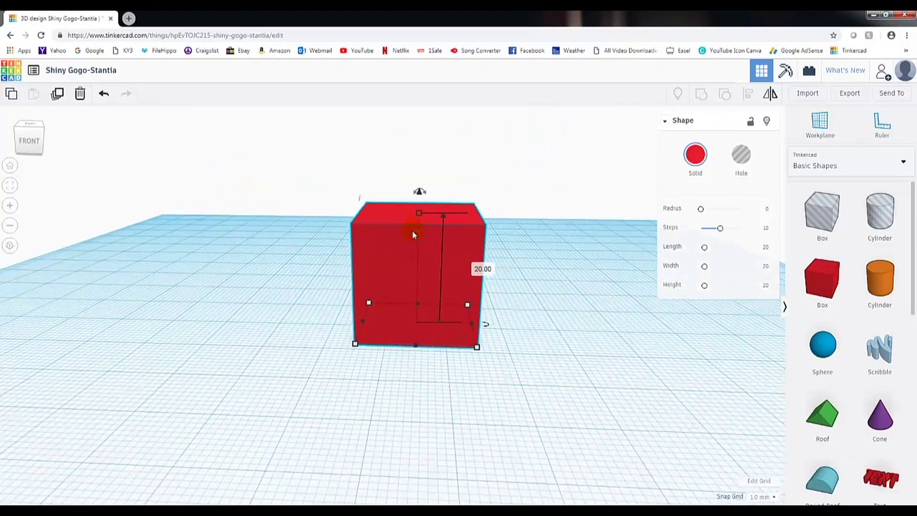
mouse_move(474, 301)
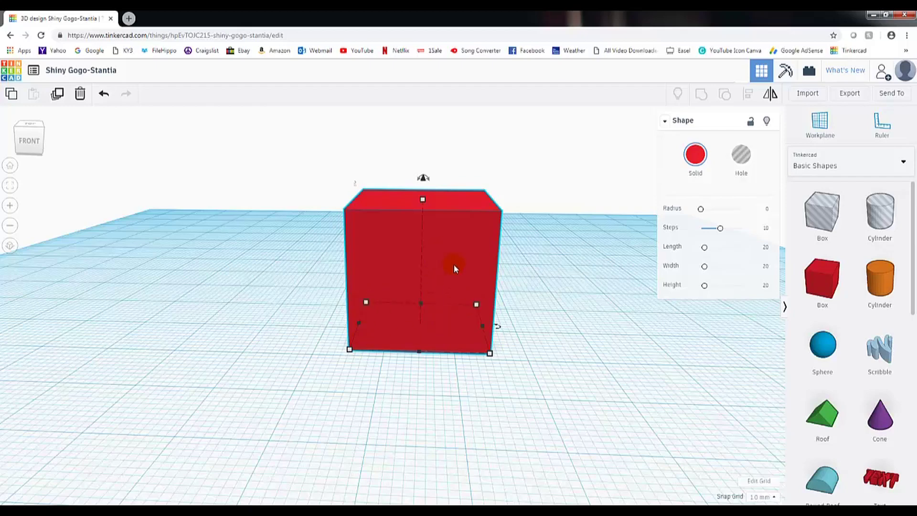
mouse_move(489, 354)
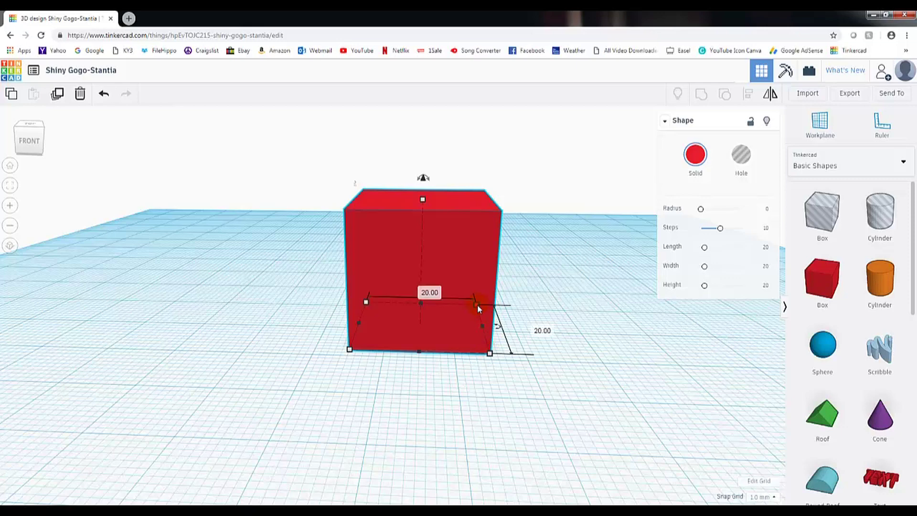
left_click(387, 312)
Step: Enlarge the red box's footprint from its corner and set its height to 11 mm
mouse_move(490, 354)
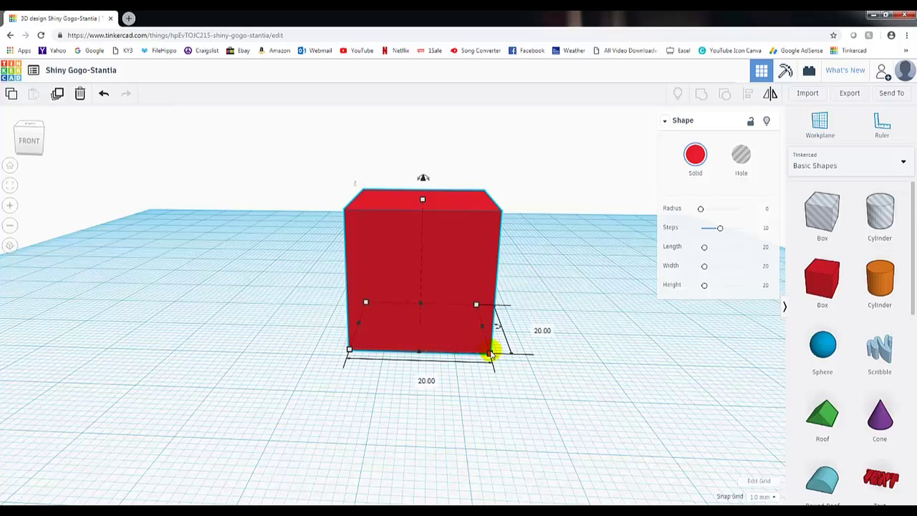
left_click_drag(491, 355, 512, 377)
left_click(434, 232)
left_click_drag(429, 203, 435, 263)
mouse_move(428, 244)
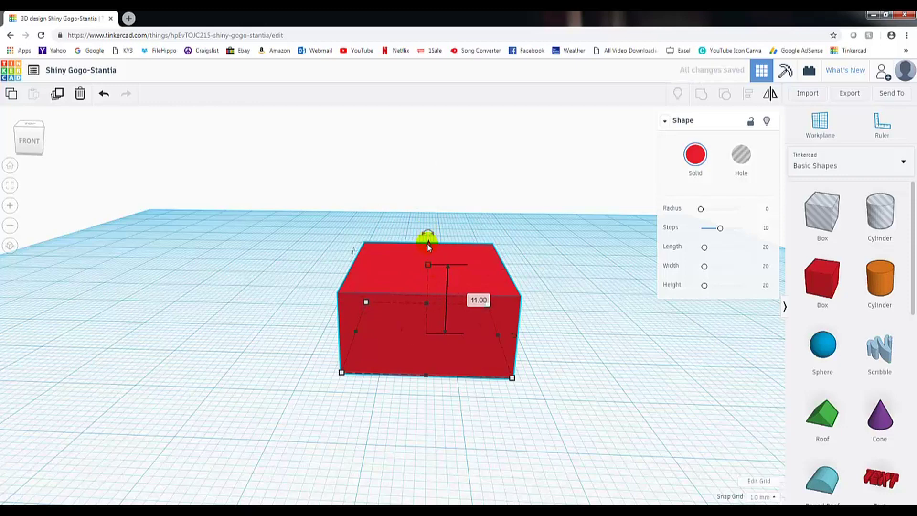
mouse_move(427, 243)
left_mouse_down()
mouse_move(426, 119)
mouse_move(416, 385)
mouse_move(418, 246)
left_mouse_up()
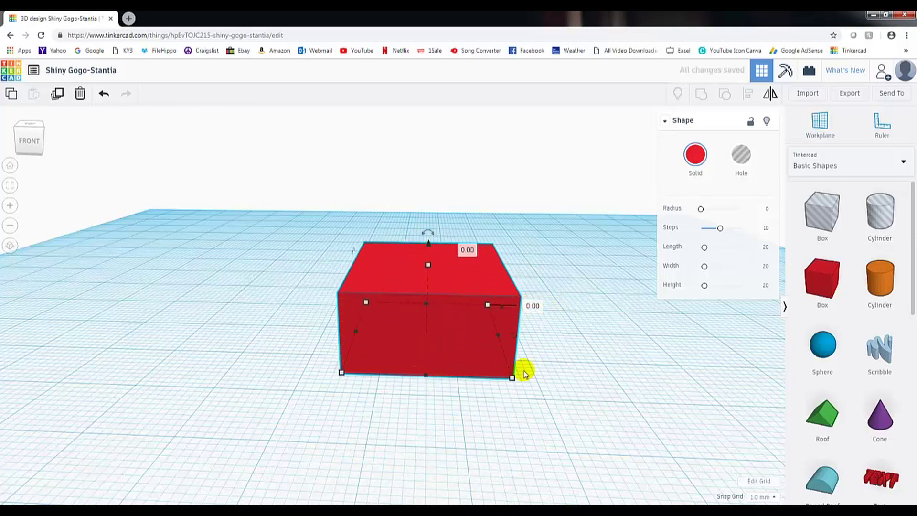
Step: Move the red box backward on the workplane and begin rotating it about its vertical axis
right_click_drag(523, 428, 516, 397)
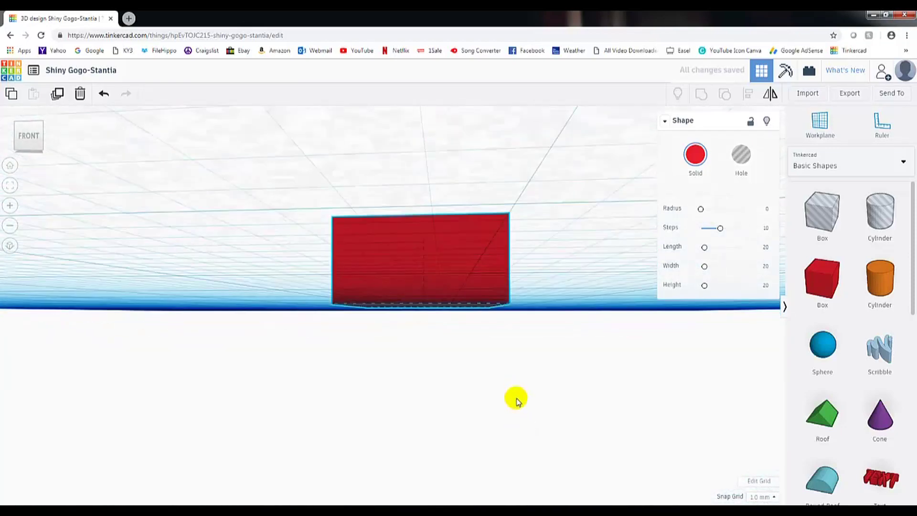
right_click_drag(445, 333, 505, 422)
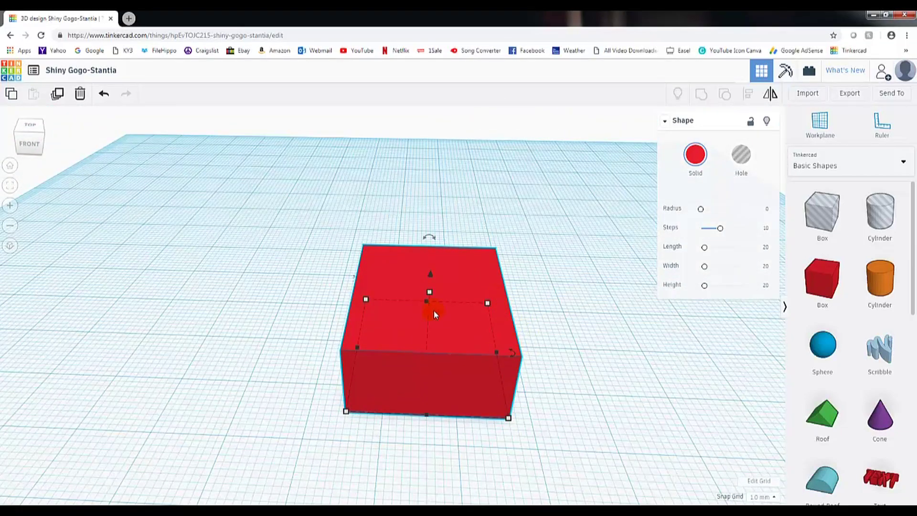
left_click_drag(434, 313, 445, 252)
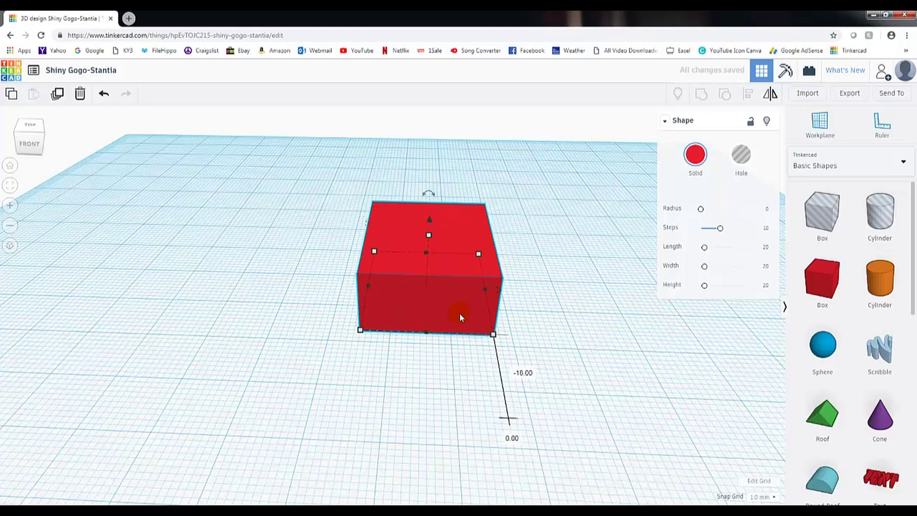
left_click_drag(429, 195, 420, 342)
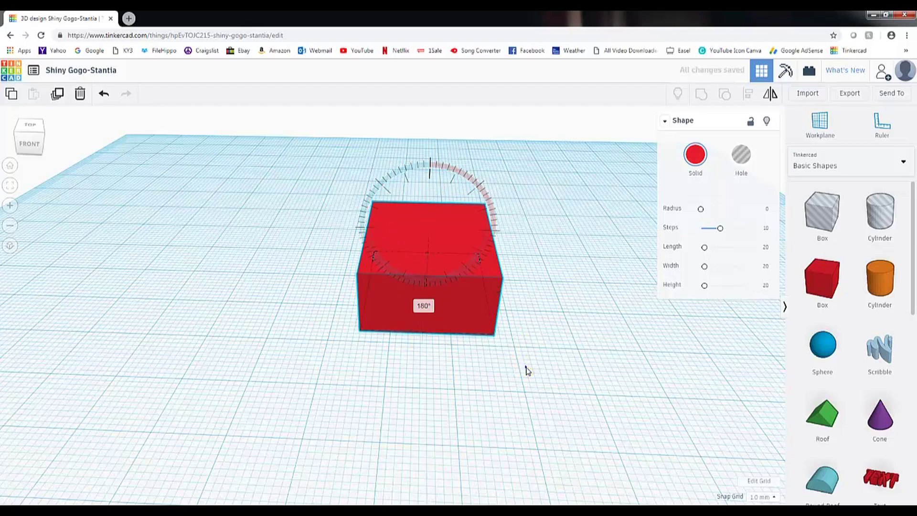
Step: Turn the red block -90° on the workplane so its long side faces front
mouse_move(458, 373)
right_mouse_down()
mouse_move(460, 321)
mouse_move(460, 370)
right_mouse_up()
left_click(497, 300)
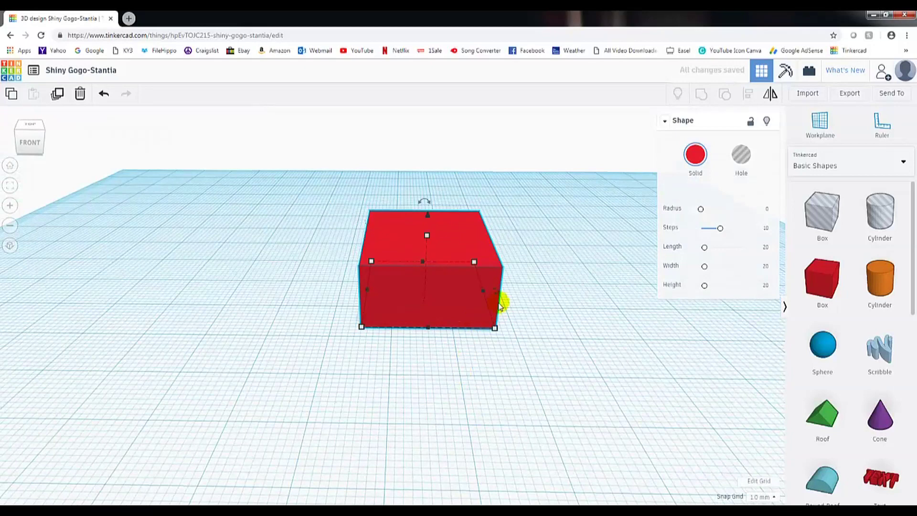
left_click_drag(497, 301, 442, 344)
right_click_drag(544, 386, 506, 378)
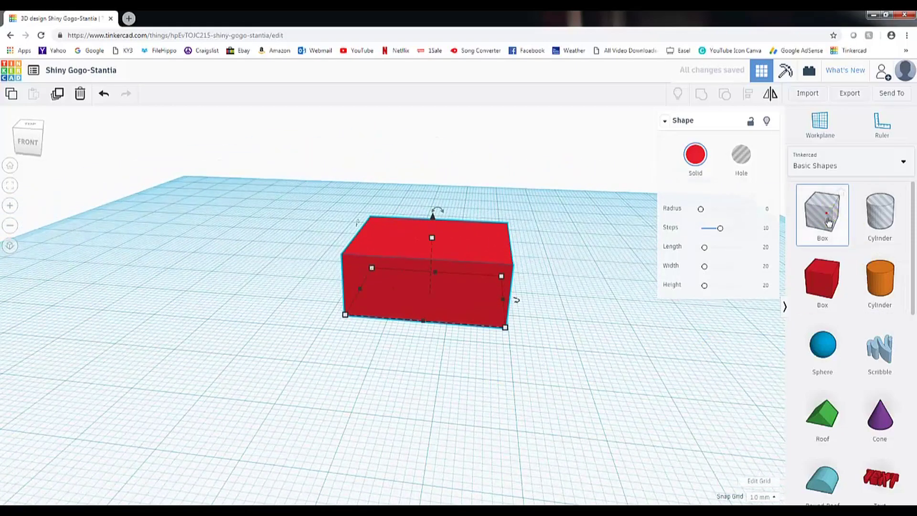
Step: Add a box hole, move it over the red block's back-left top, and enlarge it to about 14 × 13
left_click_drag(828, 220, 393, 430)
left_click_drag(377, 329, 450, 235)
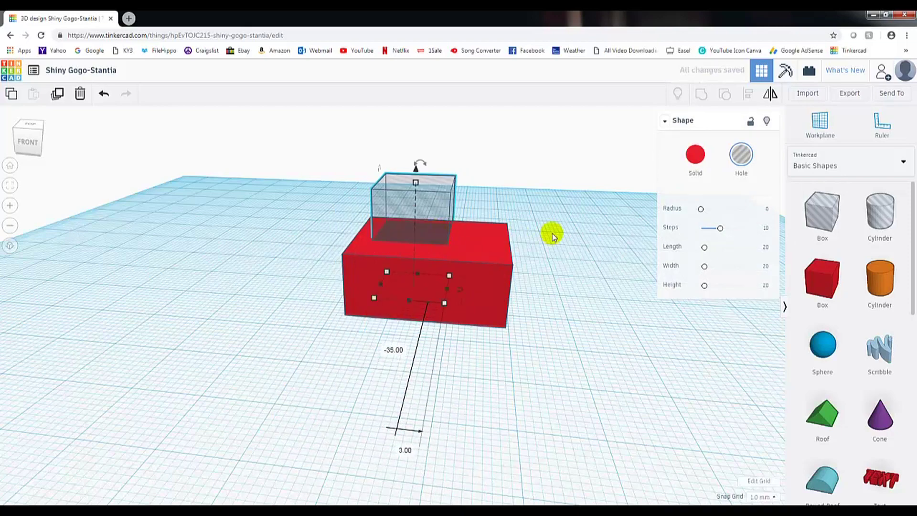
right_click_drag(550, 231, 417, 231)
mouse_move(438, 215)
left_mouse_down()
mouse_move(459, 236)
mouse_move(452, 247)
mouse_move(450, 225)
mouse_move(437, 220)
left_mouse_up()
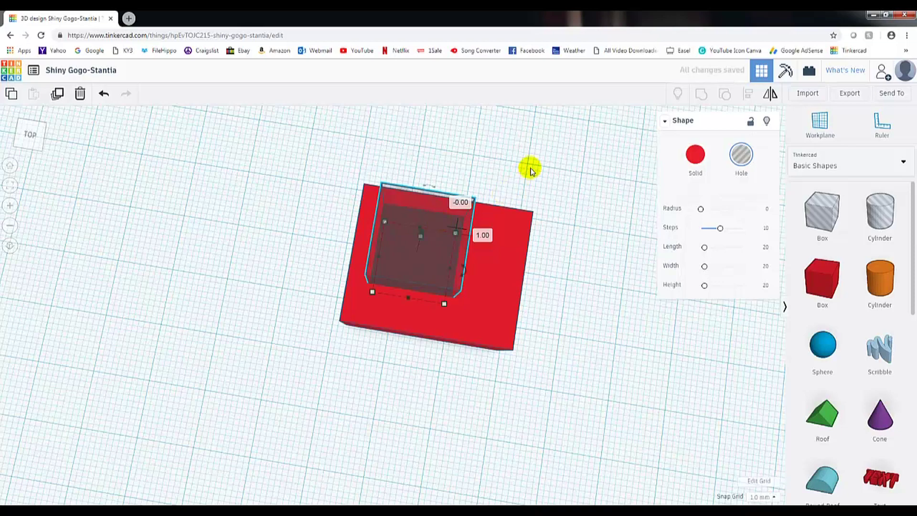
right_click_drag(545, 174, 472, 212)
left_click(447, 221)
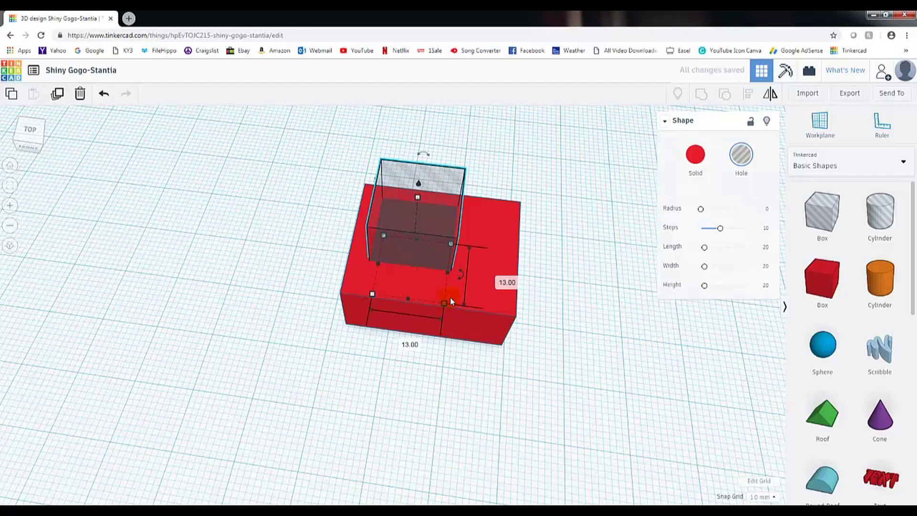
mouse_move(450, 297)
left_mouse_down()
mouse_move(446, 310)
mouse_move(483, 308)
mouse_move(441, 301)
mouse_move(450, 304)
left_mouse_up()
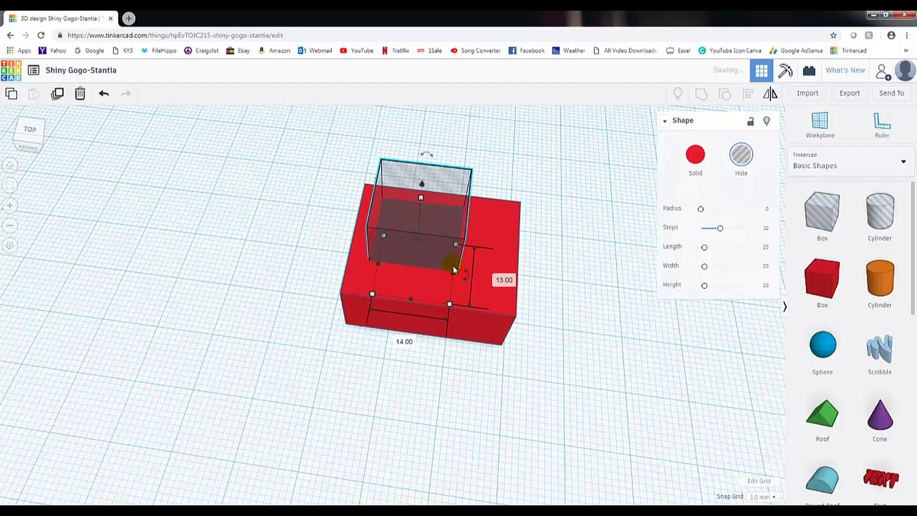
left_click(463, 247)
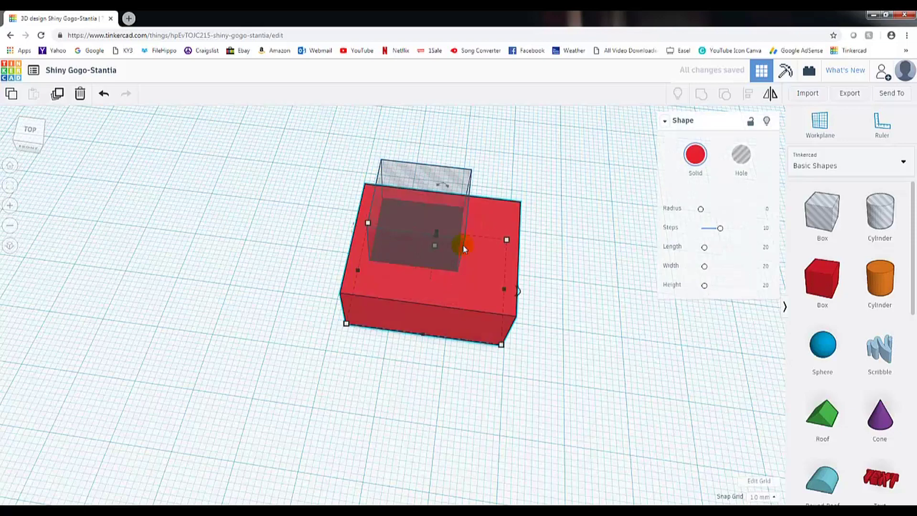
Step: Select the red block and hole, then align the hole centred side to side and front to back
left_click(501, 221)
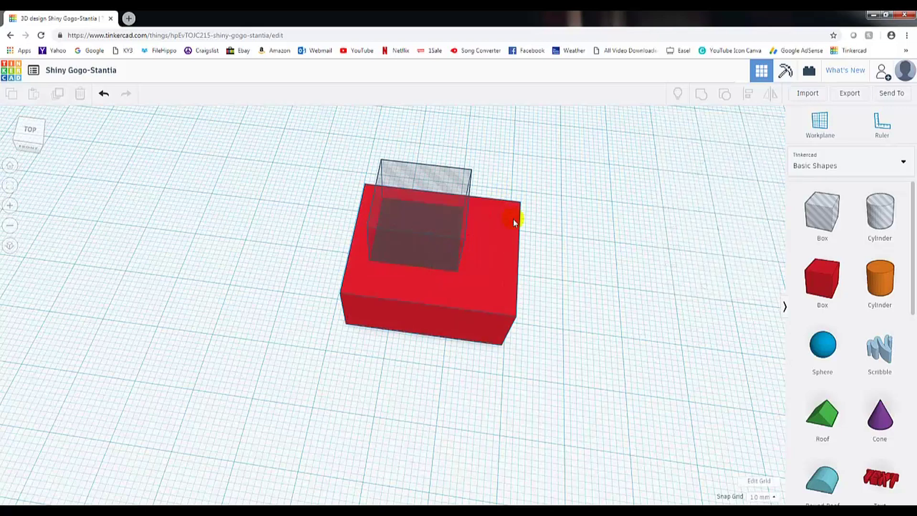
left_click(504, 239)
left_click(457, 200)
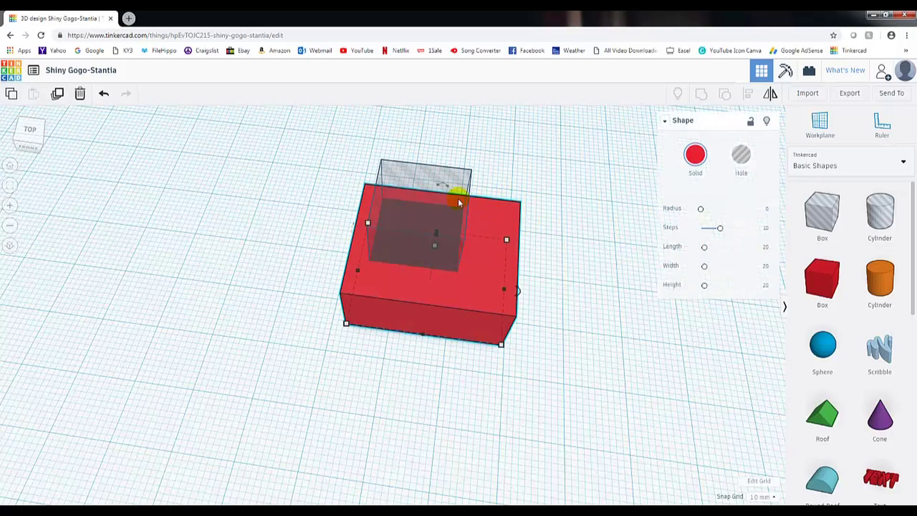
left_click(408, 183, "shift")
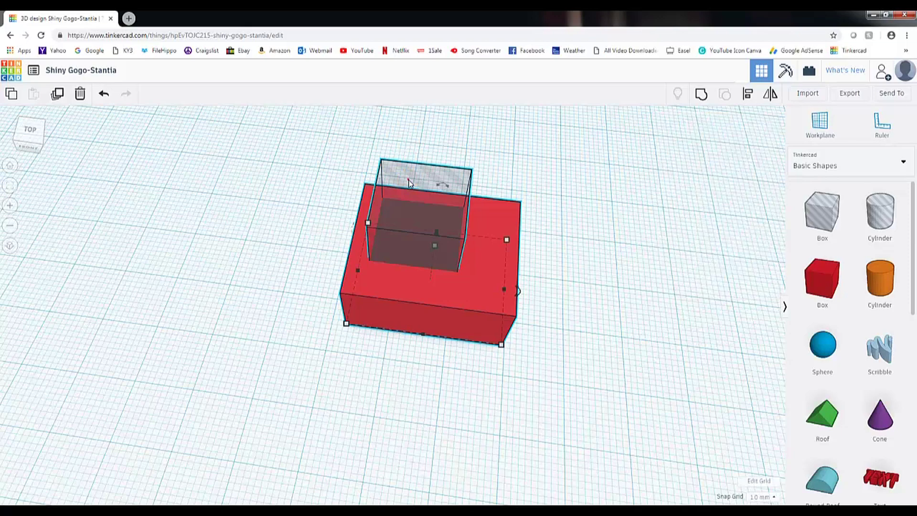
left_click(749, 95)
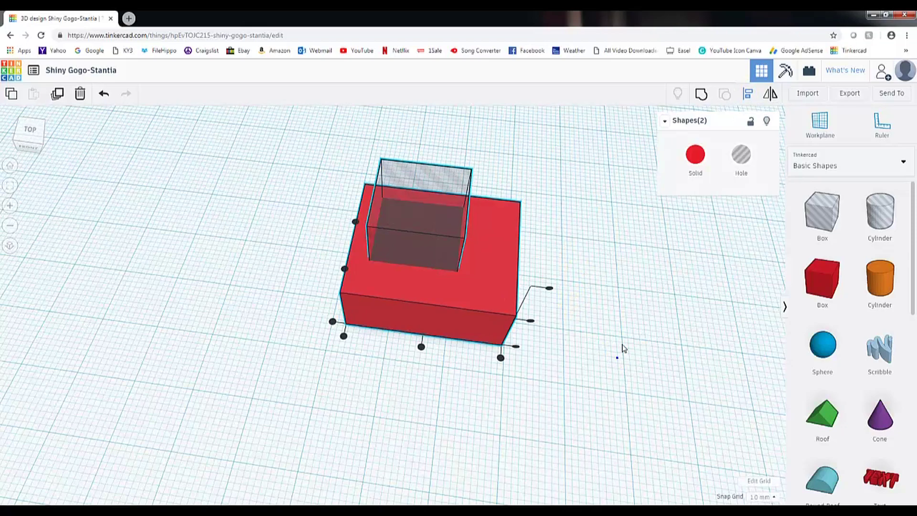
mouse_move(622, 348)
right_mouse_down()
mouse_move(630, 305)
mouse_move(629, 342)
right_mouse_up()
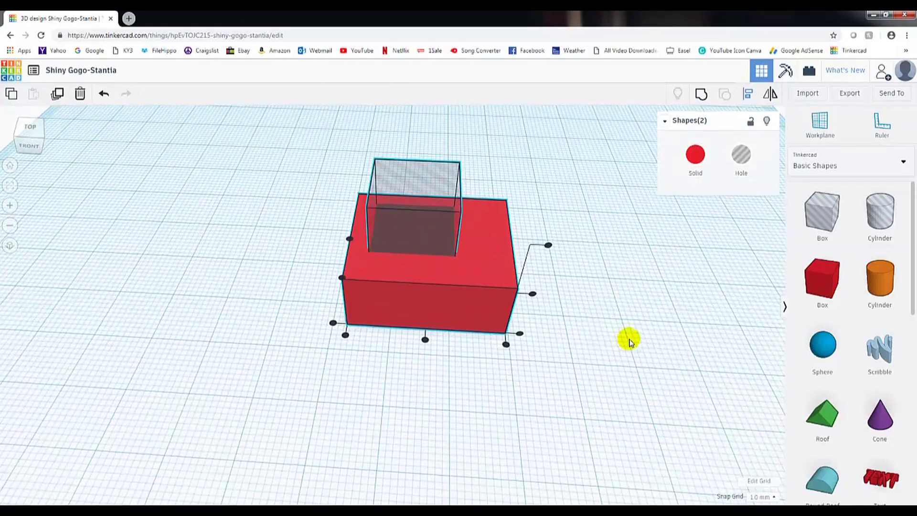
right_click_drag(343, 353, 389, 393)
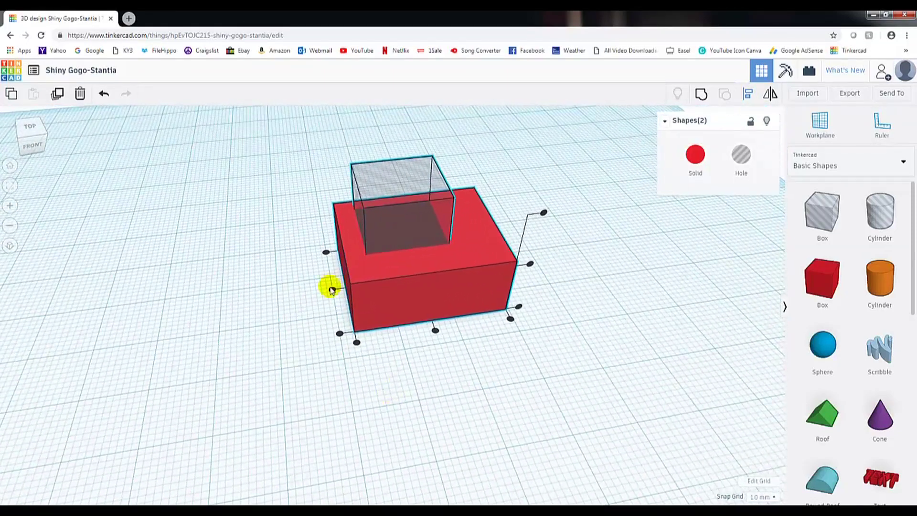
left_click(332, 290)
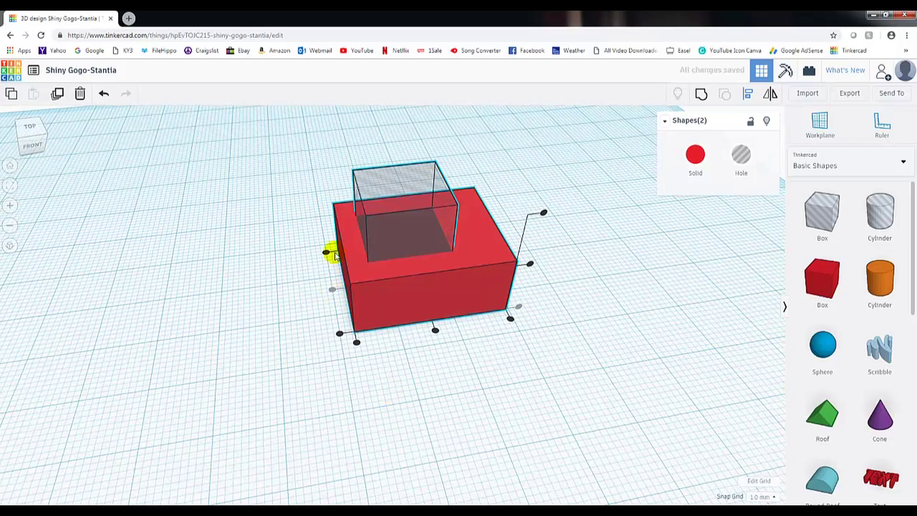
left_click(438, 331)
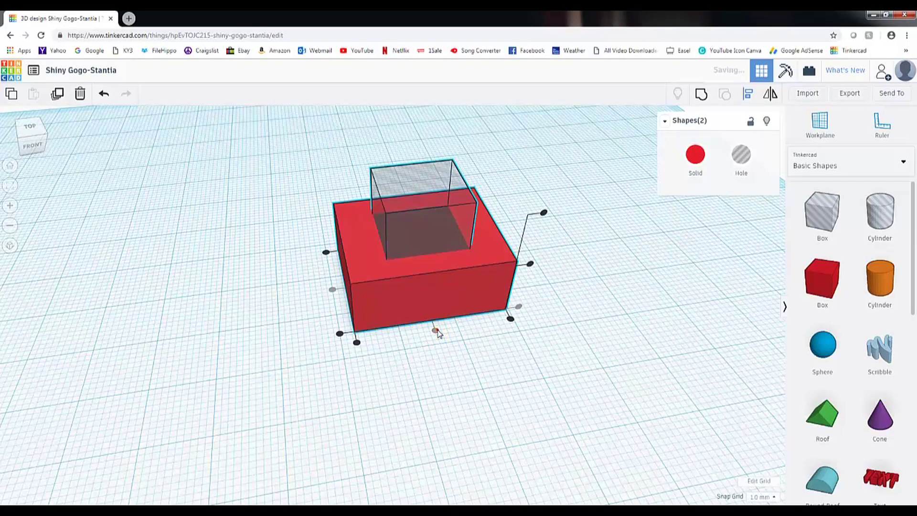
left_click(620, 243)
right_click_drag(618, 241, 556, 319)
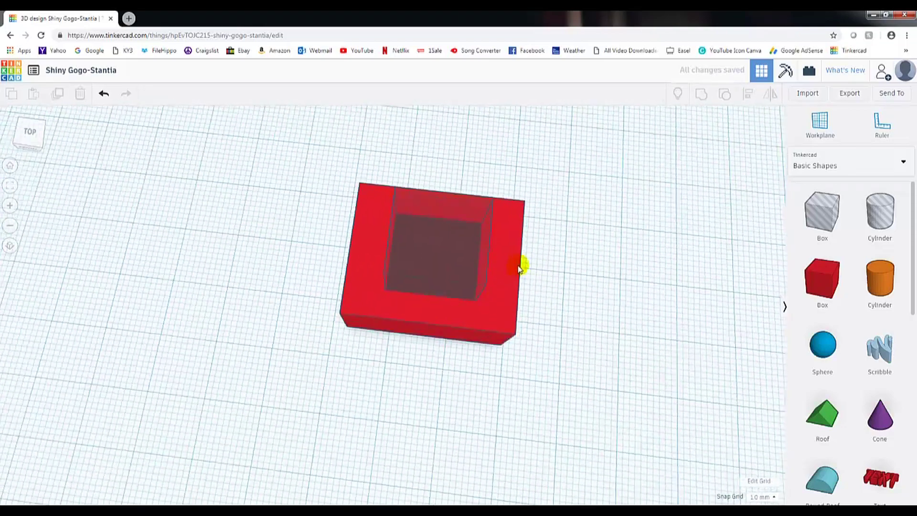
Step: Lower the hole box slightly down into the red block
right_click_drag(520, 267, 544, 234)
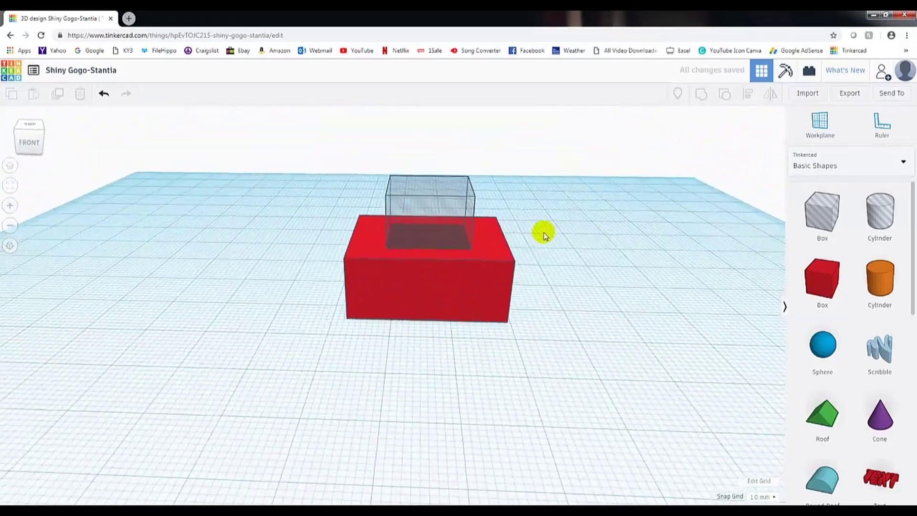
left_click(461, 208)
right_click_drag(475, 381, 434, 309)
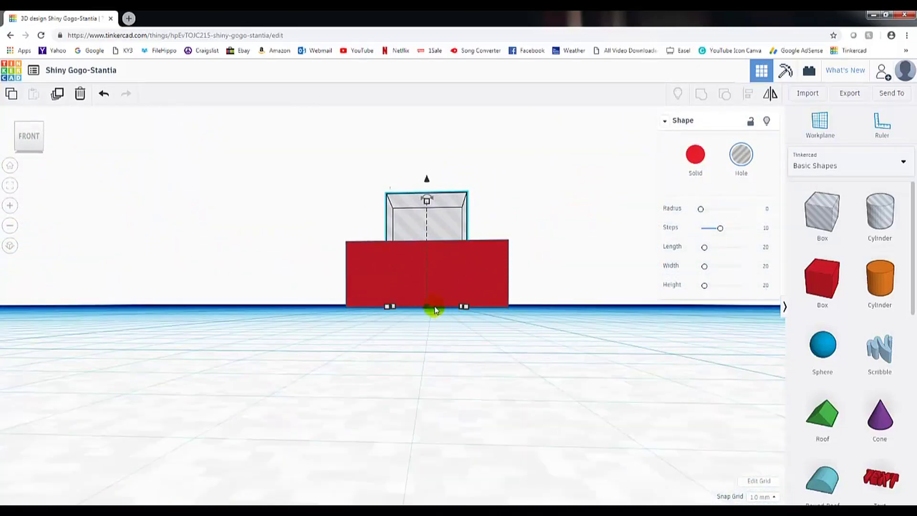
right_click_drag(491, 328, 472, 372)
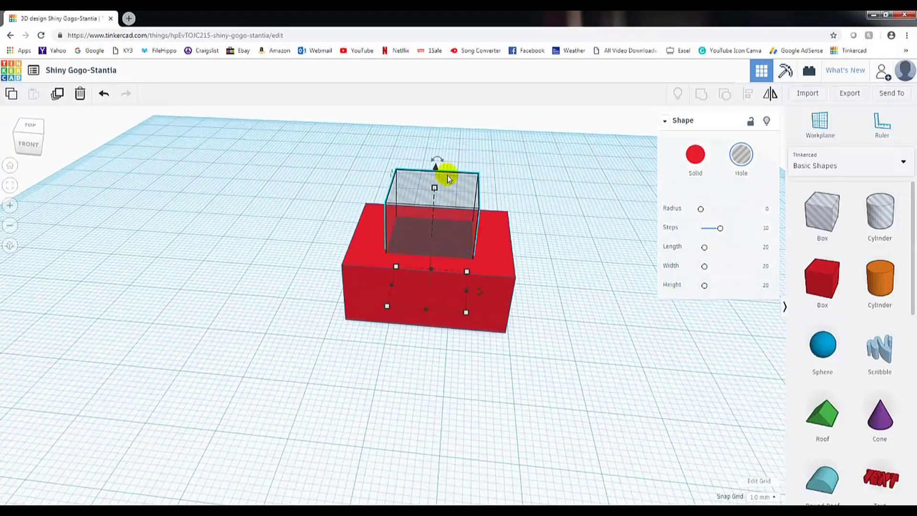
left_click_drag(435, 169, 432, 187)
right_click_drag(480, 392, 514, 324)
Step: Select the red block and hole together and group them into one hollowed solid
left_click_drag(374, 207, 276, 143)
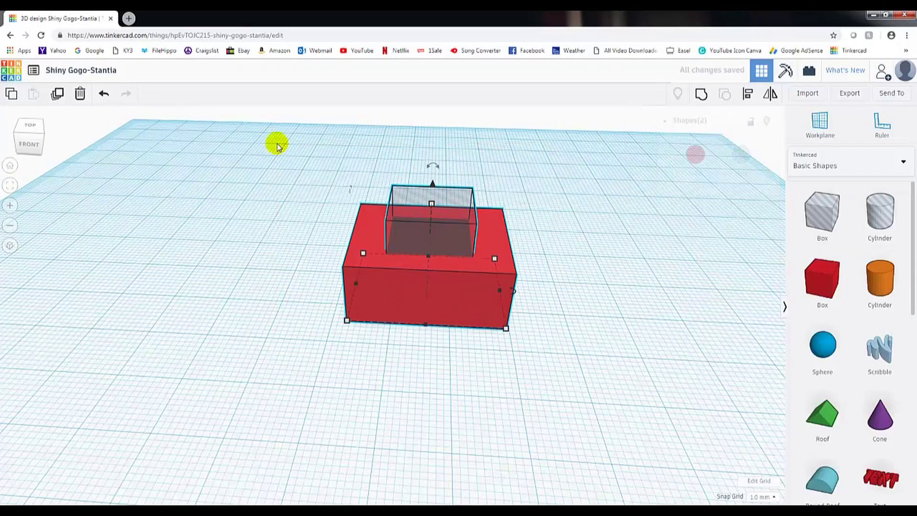
left_click_drag(423, 287, 267, 136)
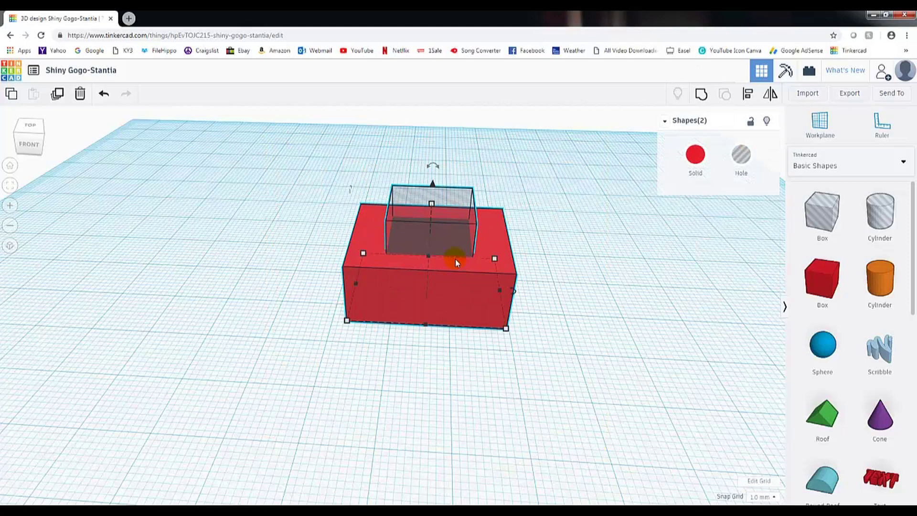
left_click(632, 268)
key("ctrl+a")
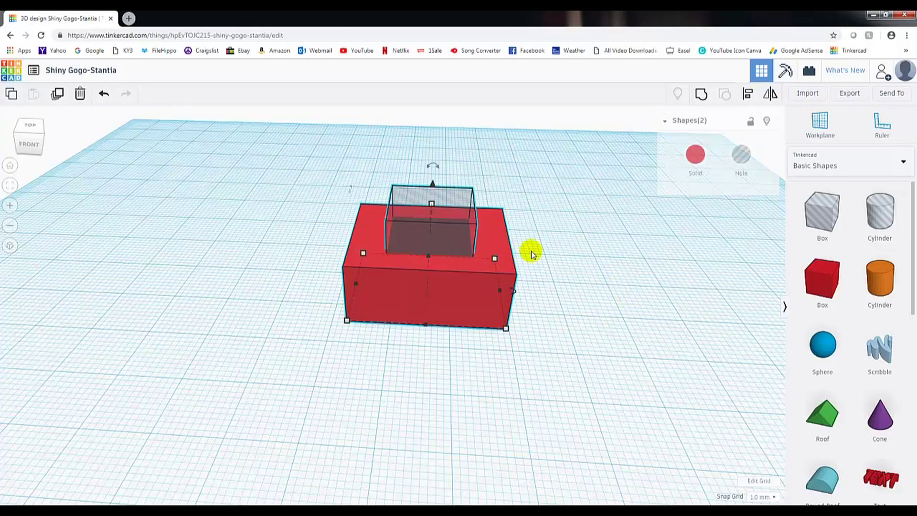
left_click(435, 270)
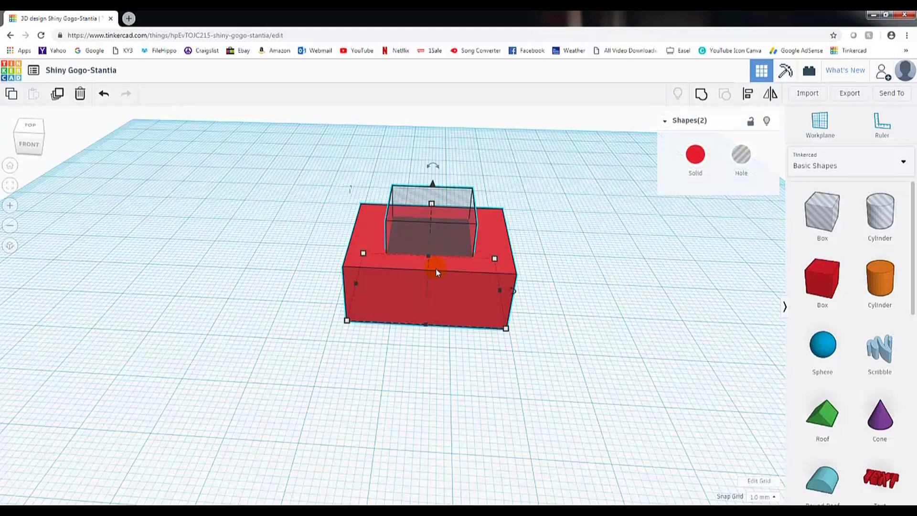
left_click(701, 94)
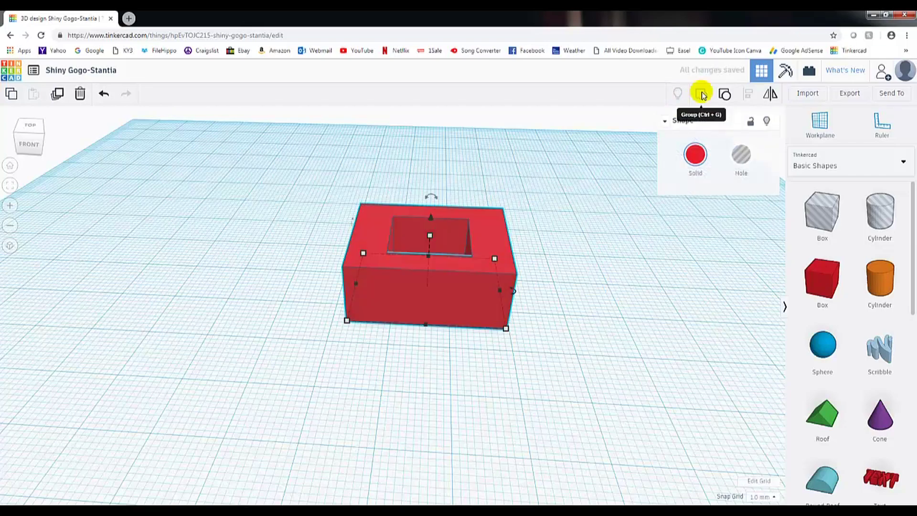
right_click_drag(619, 233, 591, 389)
left_click(448, 259)
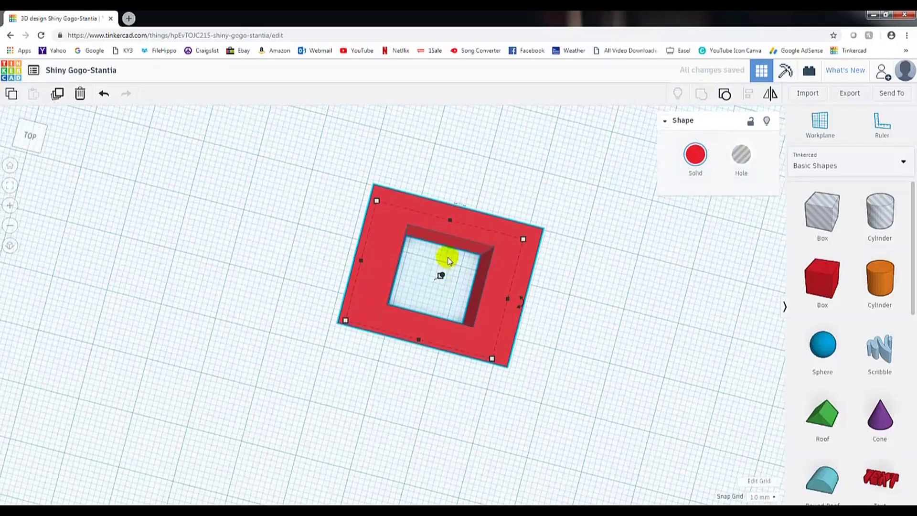
right_click_drag(590, 286, 635, 236)
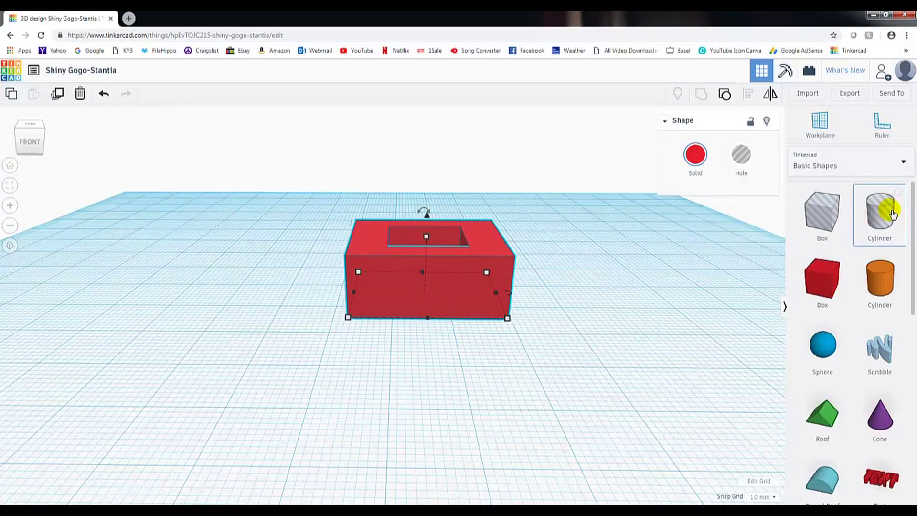
Step: Add a 9 × 11 cylinder hole and rotate it 90° to lie horizontal, running front to back
left_click_drag(893, 215, 428, 416)
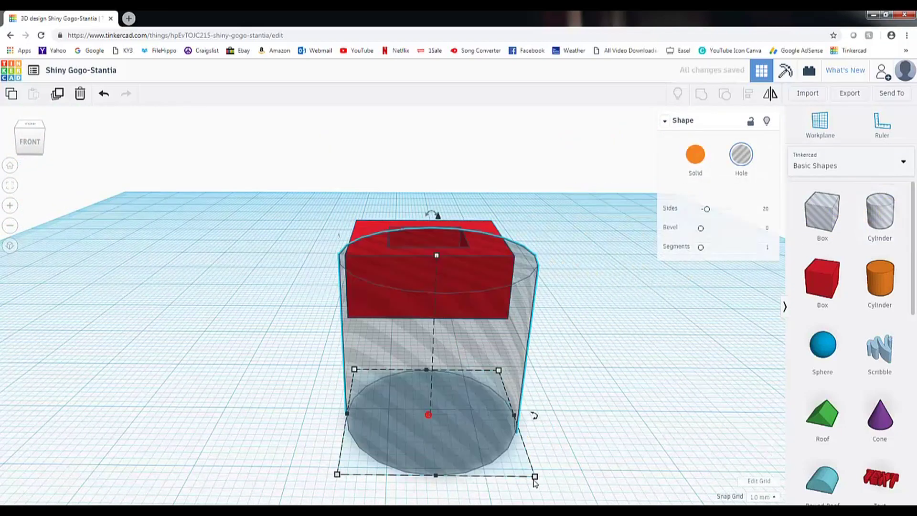
left_click_drag(534, 476, 422, 419)
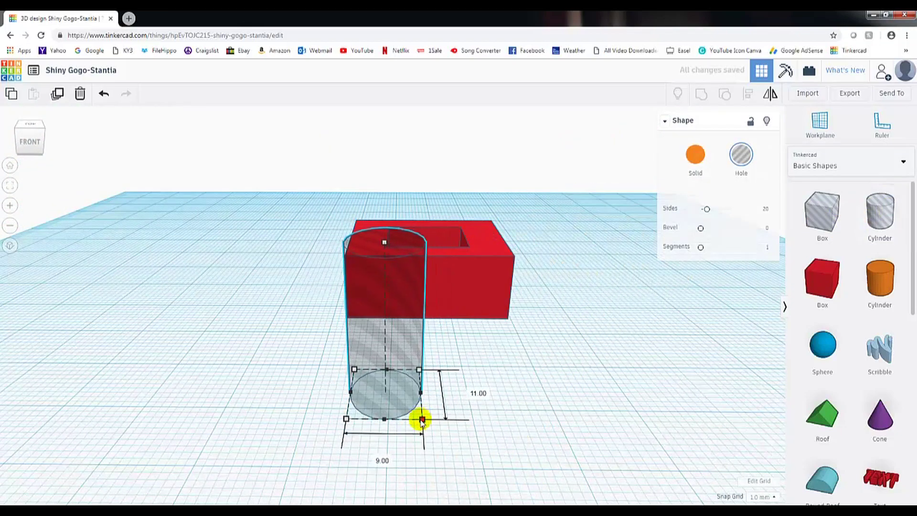
left_click(531, 347)
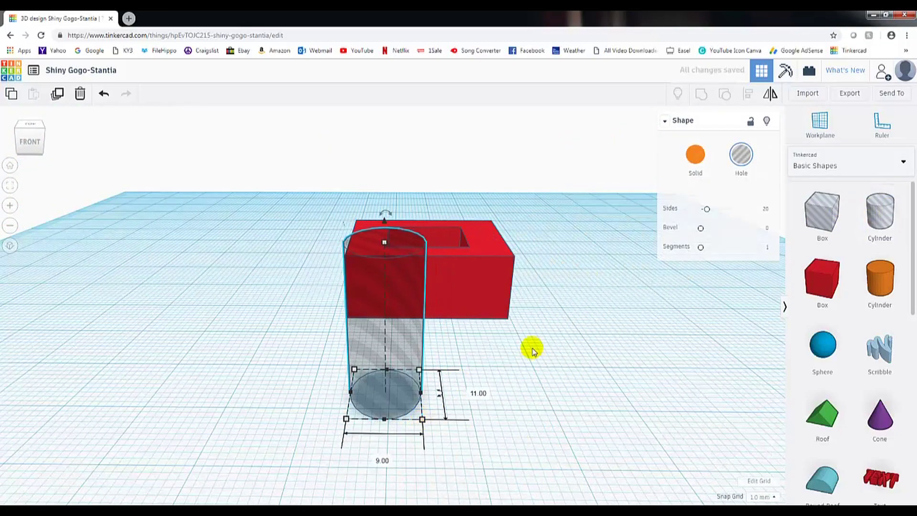
left_click(386, 270)
left_click_drag(386, 210, 496, 306)
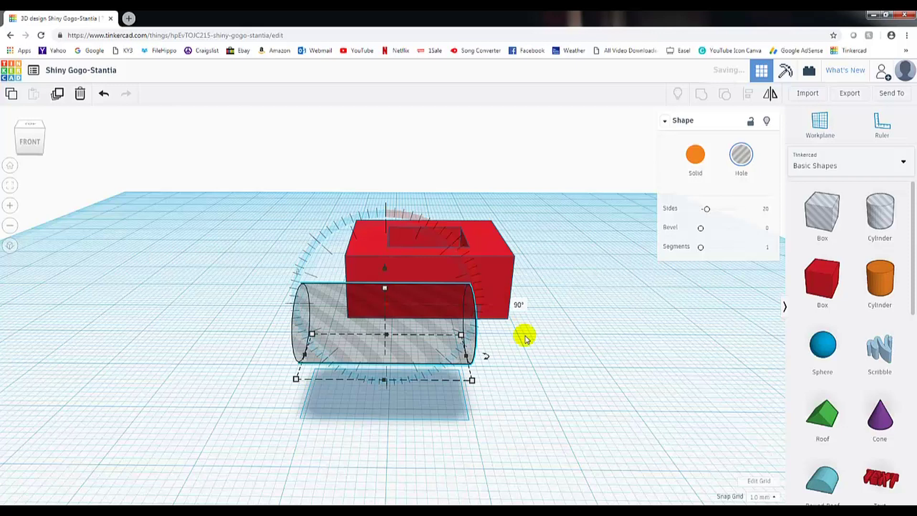
left_click_drag(491, 362, 385, 430)
left_click(542, 409)
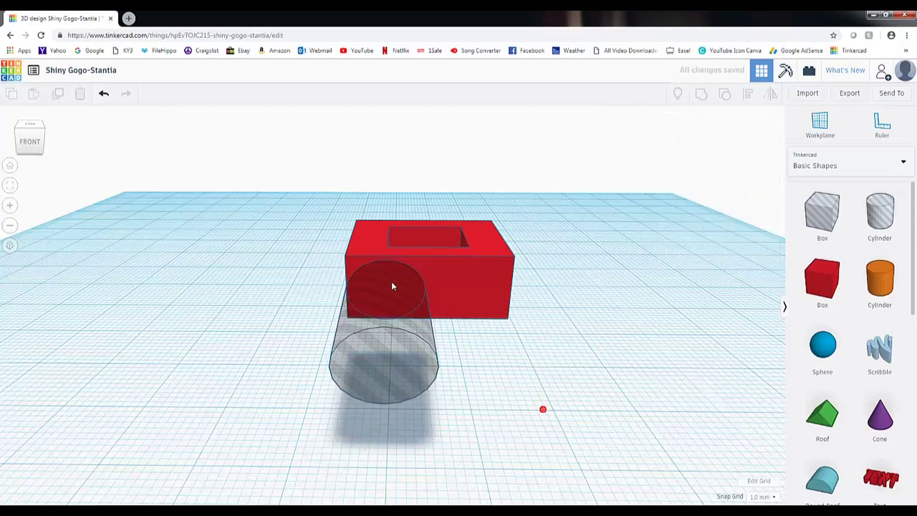
left_click(391, 281)
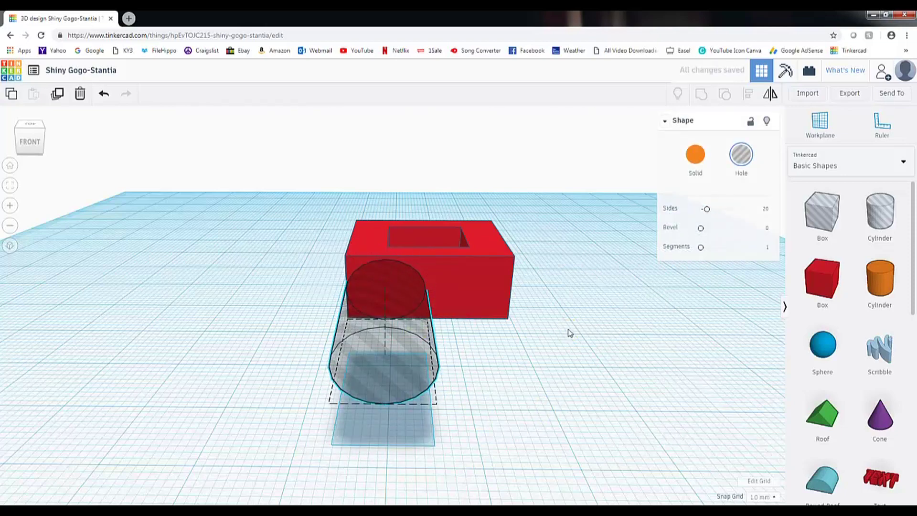
Step: Lower and centre the cylinder hole inside the red box, stretching it to 52 long
right_click_drag(569, 331, 422, 239)
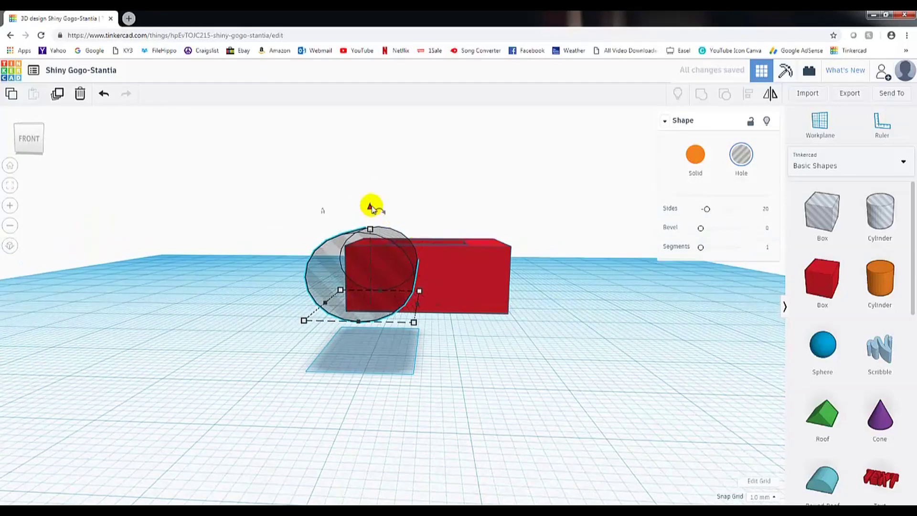
left_click_drag(371, 206, 369, 241)
left_click_drag(392, 321, 444, 279)
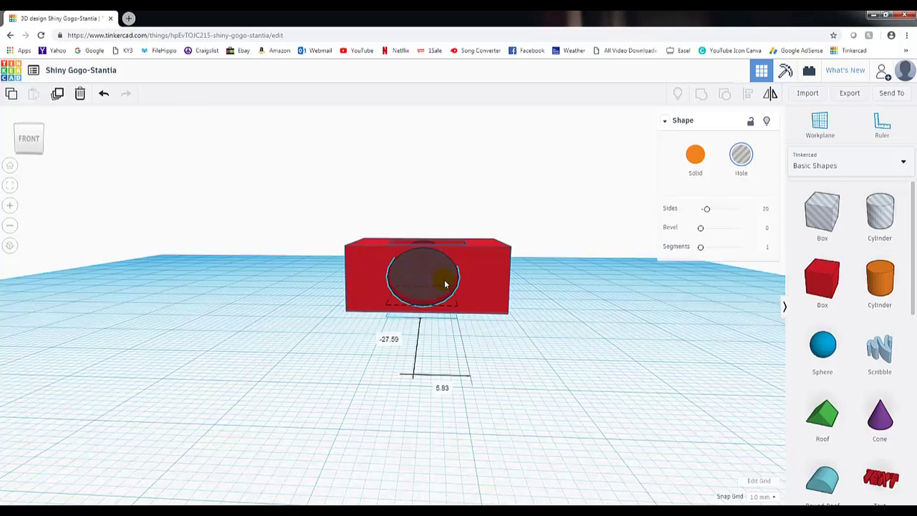
right_click_drag(581, 356, 543, 459)
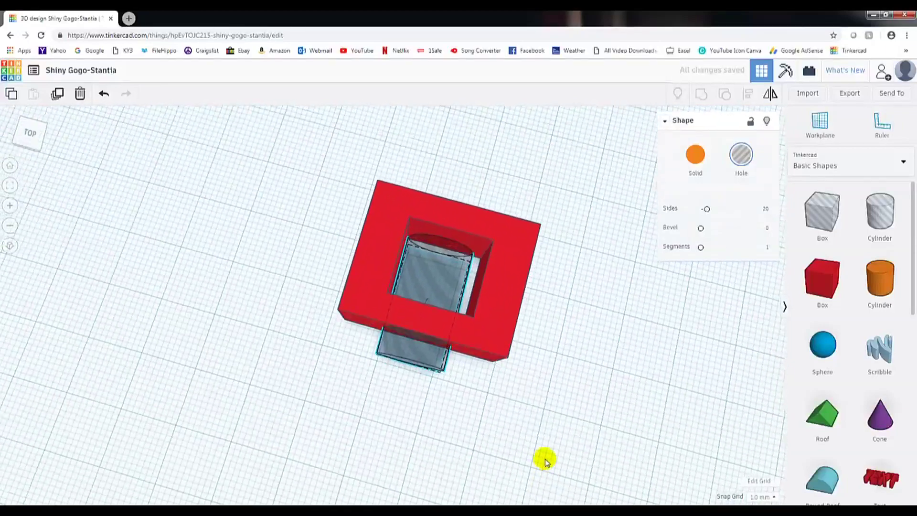
left_click(449, 285)
left_click_drag(435, 258, 455, 153)
left_click_drag(409, 357, 399, 411)
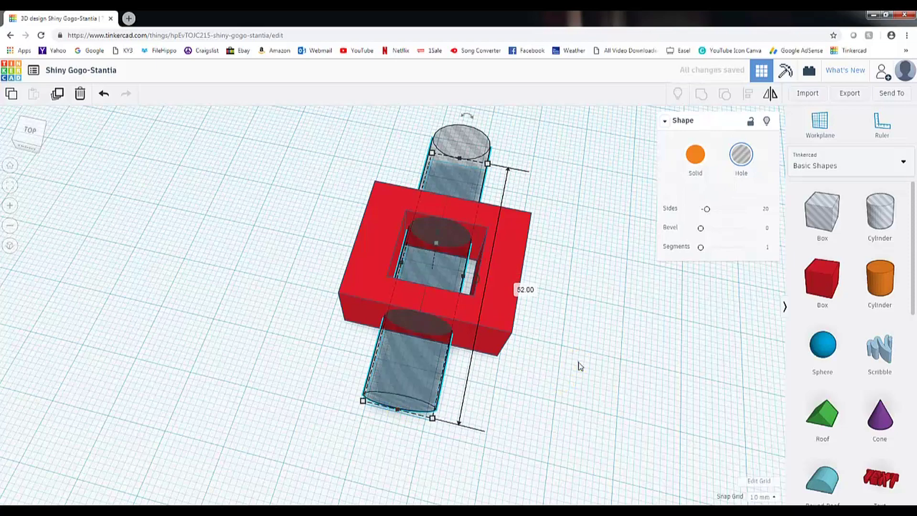
right_click_drag(580, 366, 542, 308)
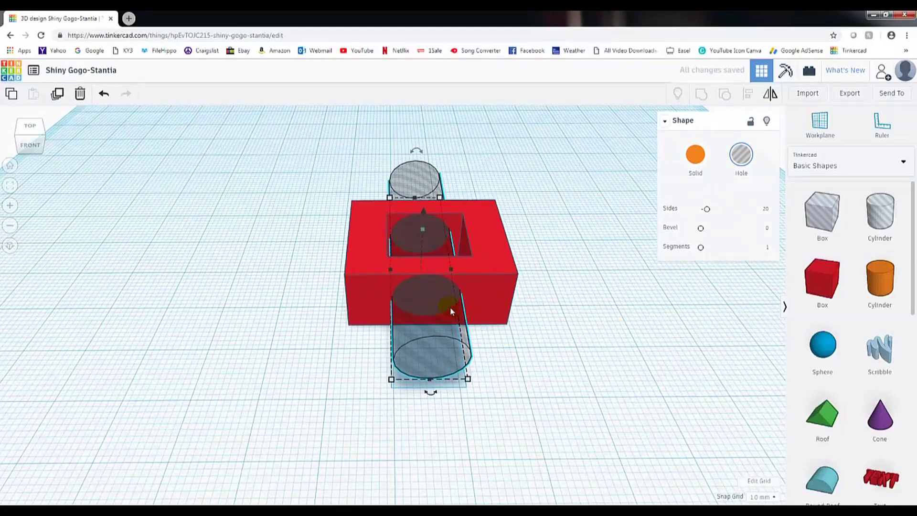
Step: Select both the red box and the cylinder hole, then align the cylinder to the centre of the box's width
left_click(487, 279, "shift")
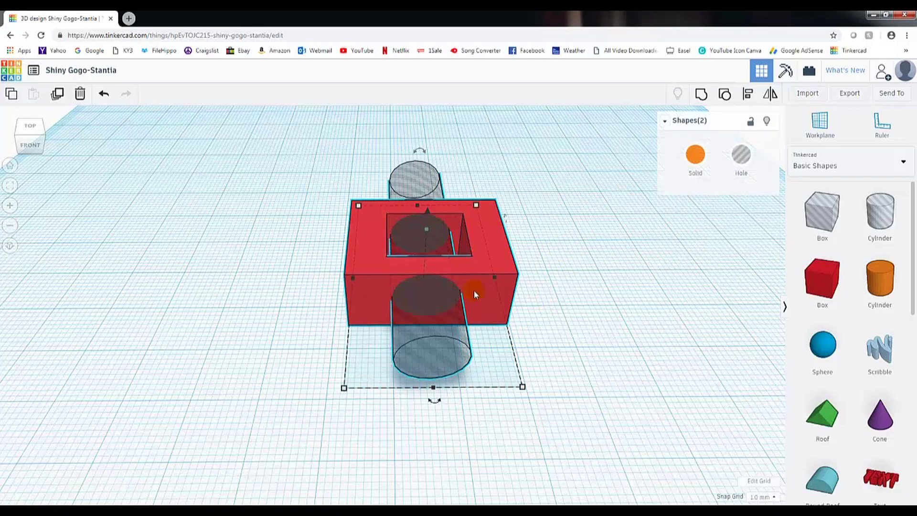
left_click(449, 310)
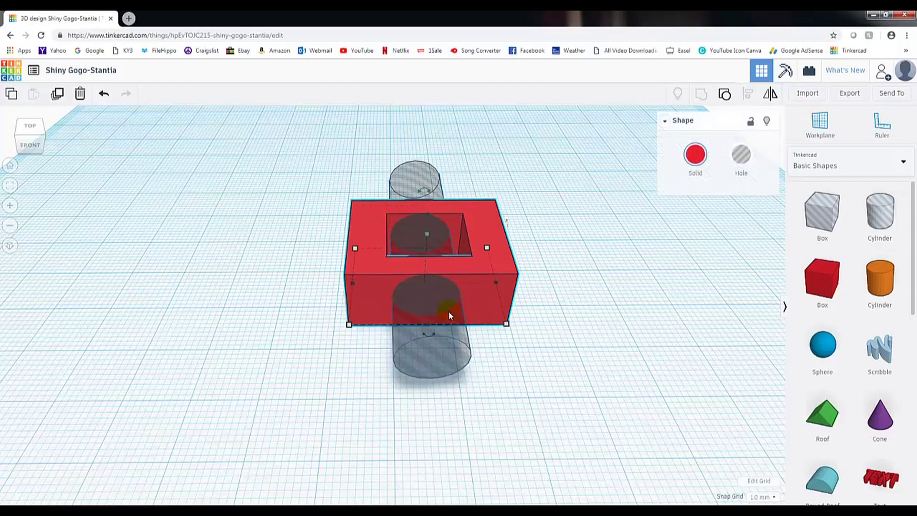
key("ctrl+a")
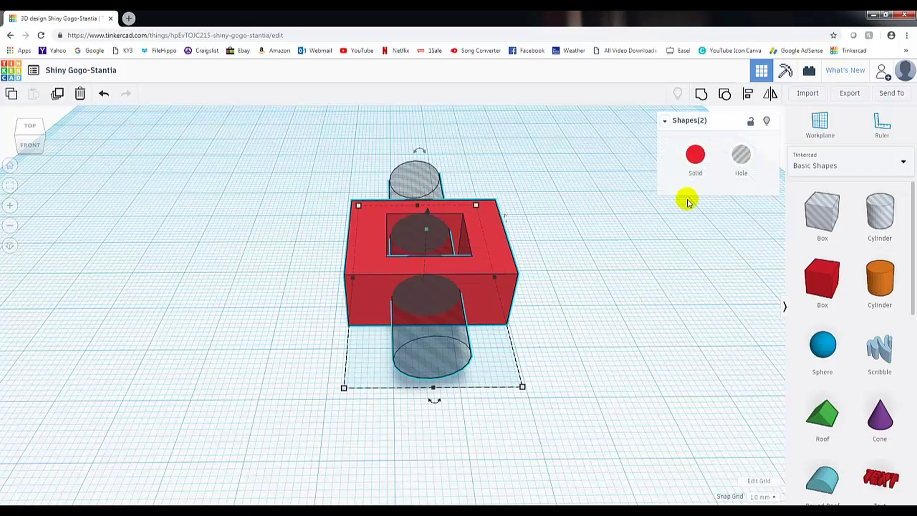
left_click(748, 95)
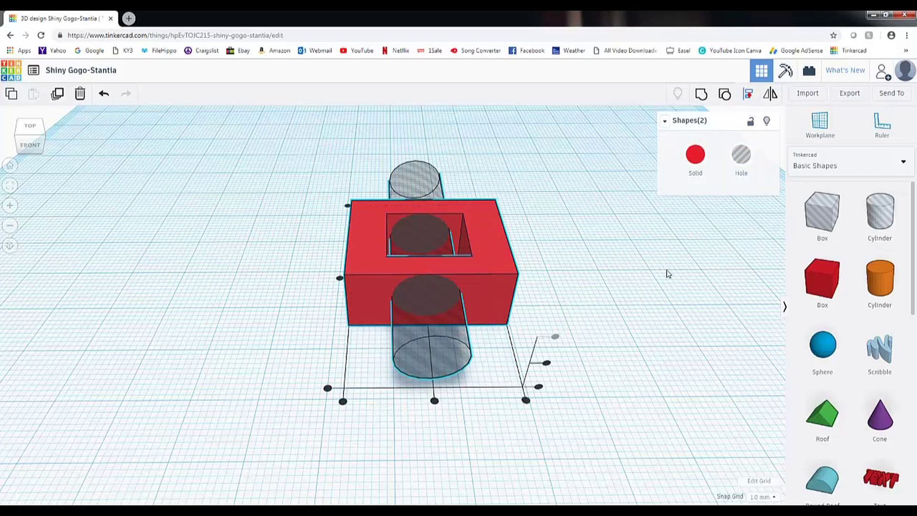
right_click_drag(665, 270, 617, 276)
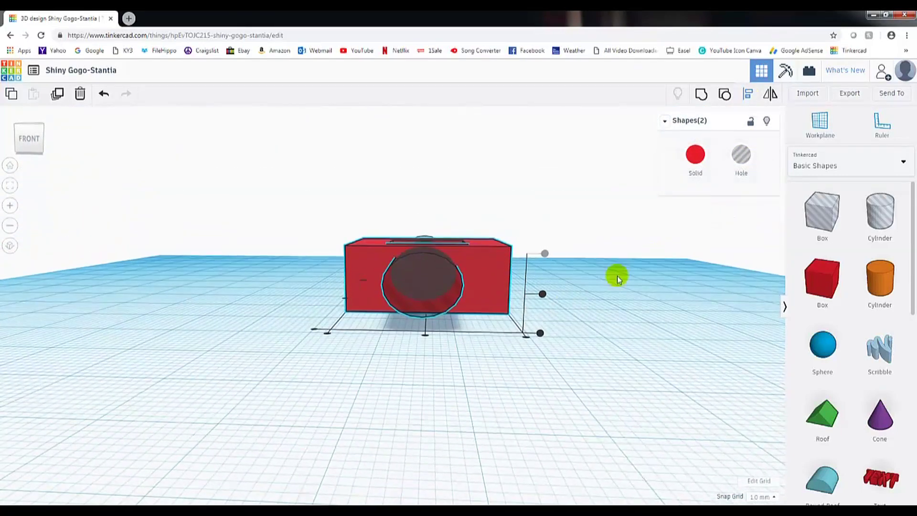
left_click(542, 294)
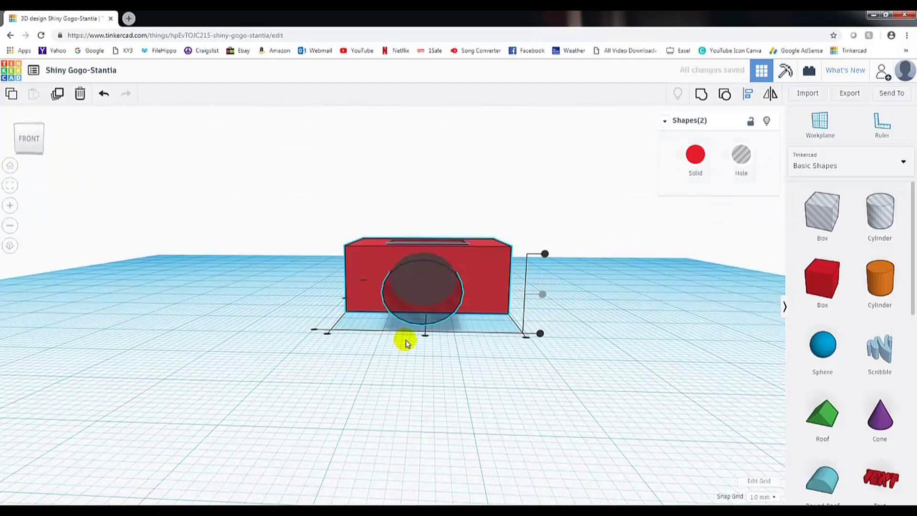
Step: Centre-align the cylinder with the box, then marquee-select both and group them into one shape
left_click(426, 337)
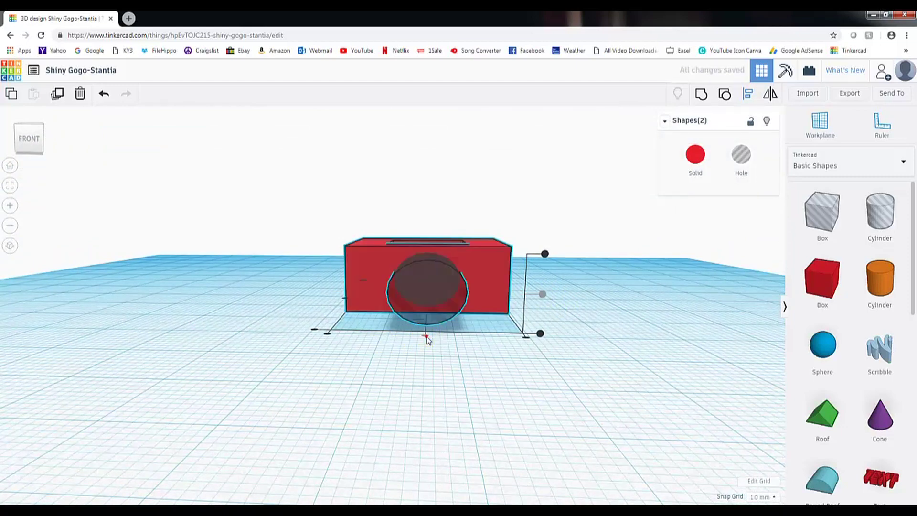
left_click(612, 334)
left_click_drag(382, 322, 262, 176)
right_click_drag(595, 305, 592, 368)
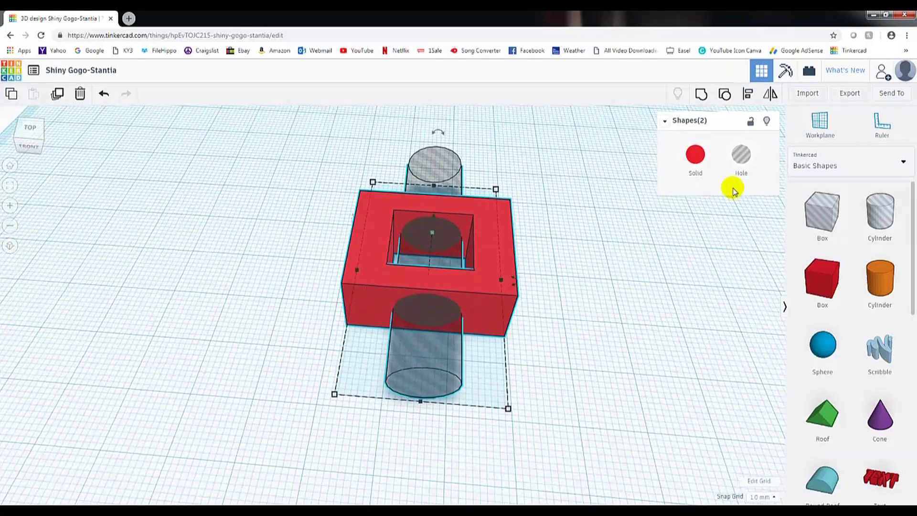
left_click(701, 95)
right_click_drag(605, 350, 497, 302)
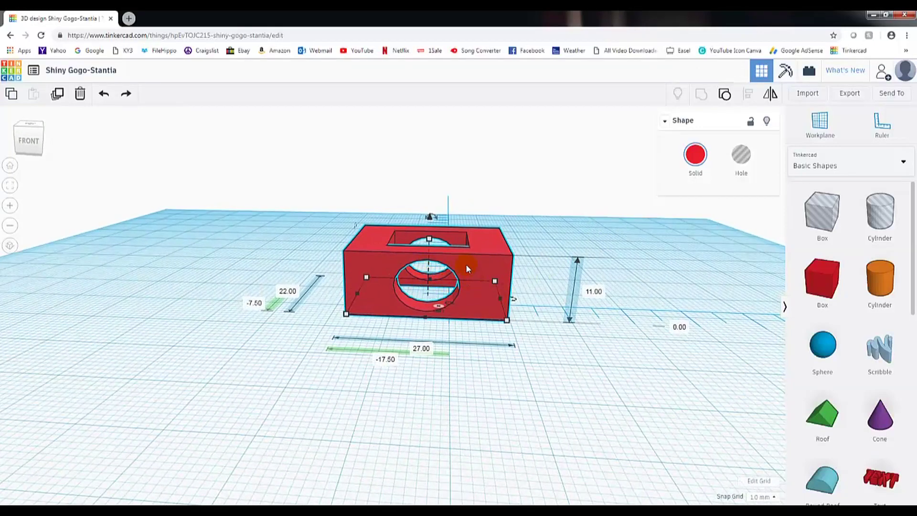
Step: Ungroup the box and cylinder, drag the cylinder hole aside and delete it
left_click(726, 96)
left_click_drag(437, 275, 173, 280)
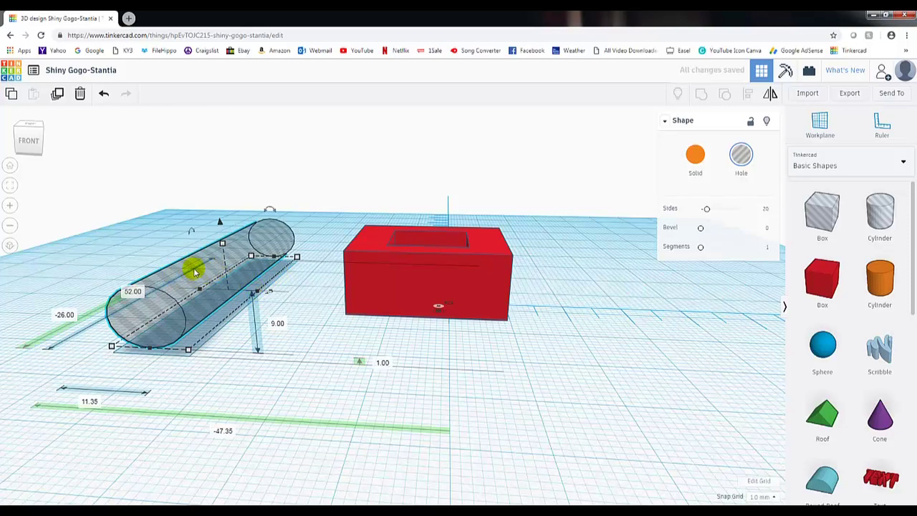
key("Delete")
right_click_drag(496, 338, 503, 406)
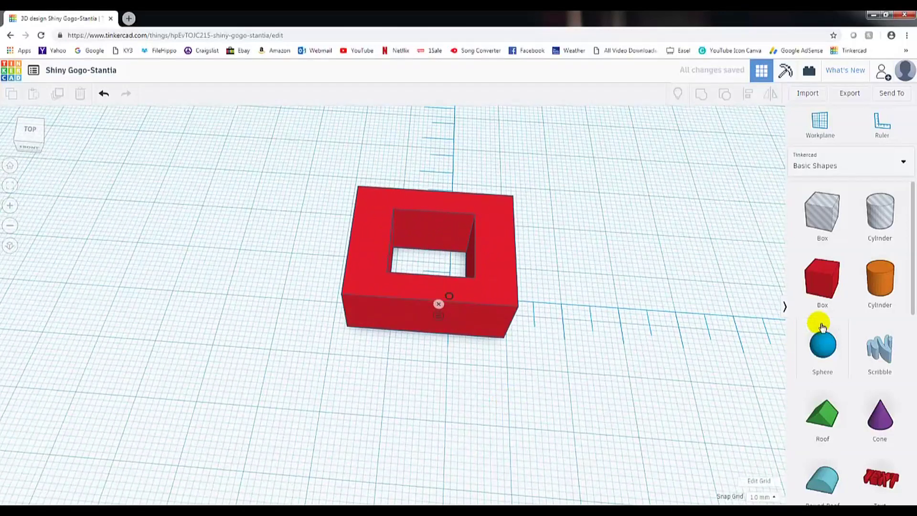
Step: Place a sphere, resize it to 7×7×7 mm and move it onto the box's front face
left_click_drag(832, 350, 404, 412)
right_click_drag(578, 392, 577, 397)
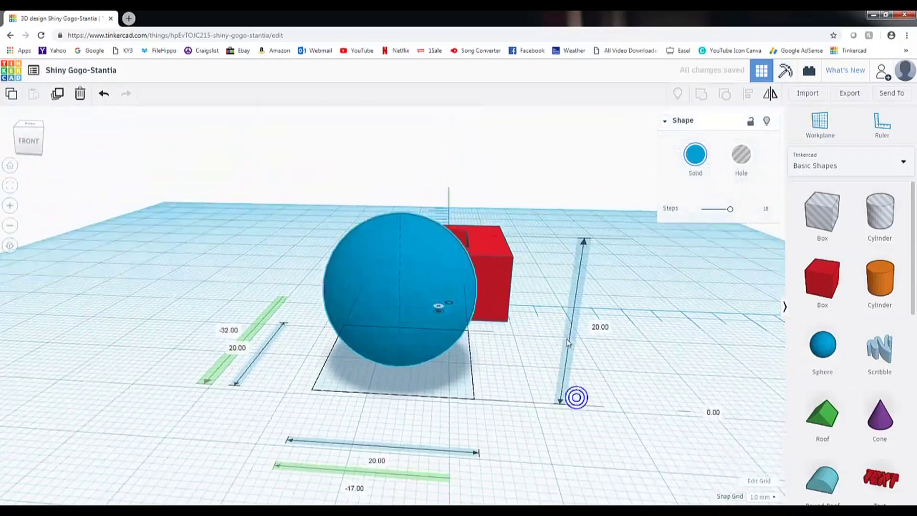
left_click_drag(394, 207, 393, 304)
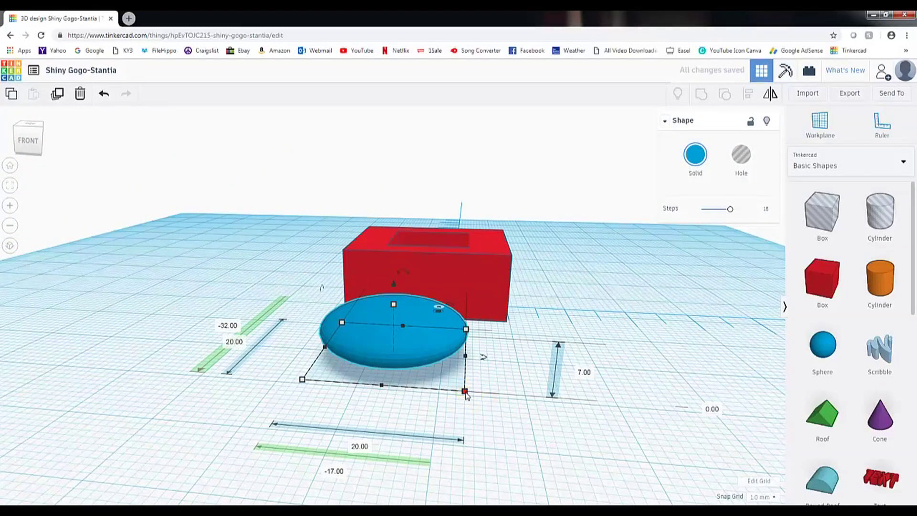
left_click_drag(466, 394, 378, 342)
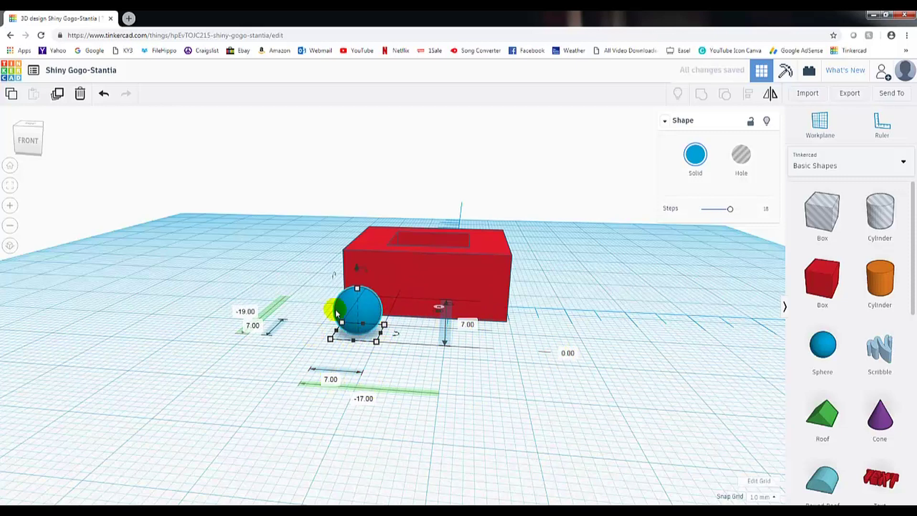
left_click_drag(363, 308, 425, 243)
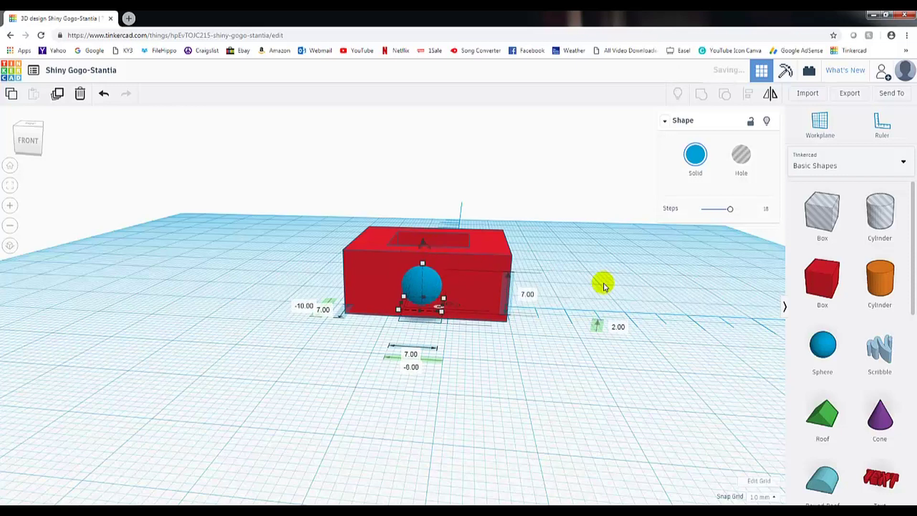
Step: Marquee-select the red box and sphere, group them, and inspect the rounded bump from several angles
left_click(593, 260)
left_click_drag(619, 332, 294, 191)
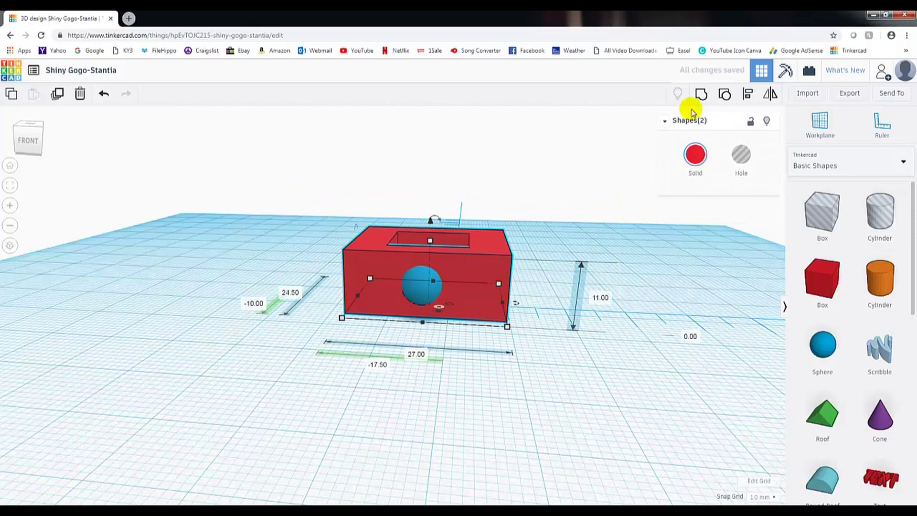
left_click(700, 95)
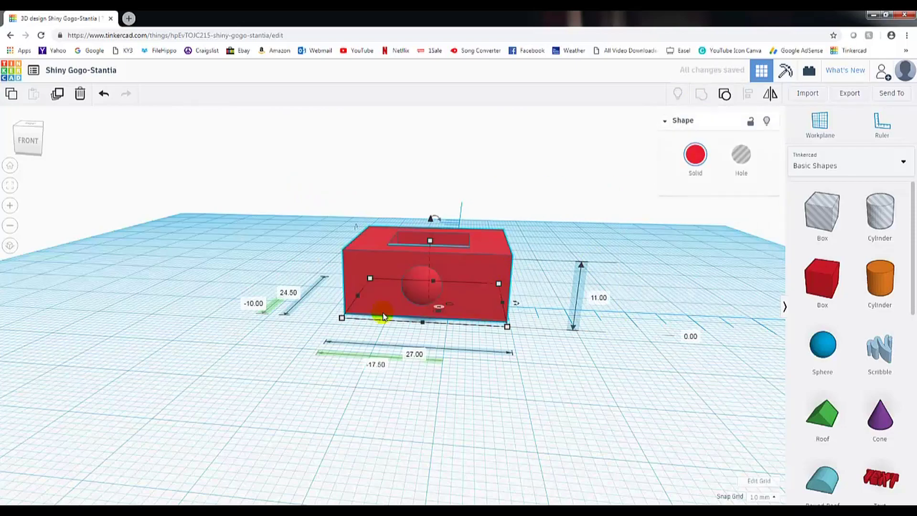
right_click_drag(277, 348, 483, 307)
scroll(477, 241, "up", 2)
scroll(533, 234, "up", 5)
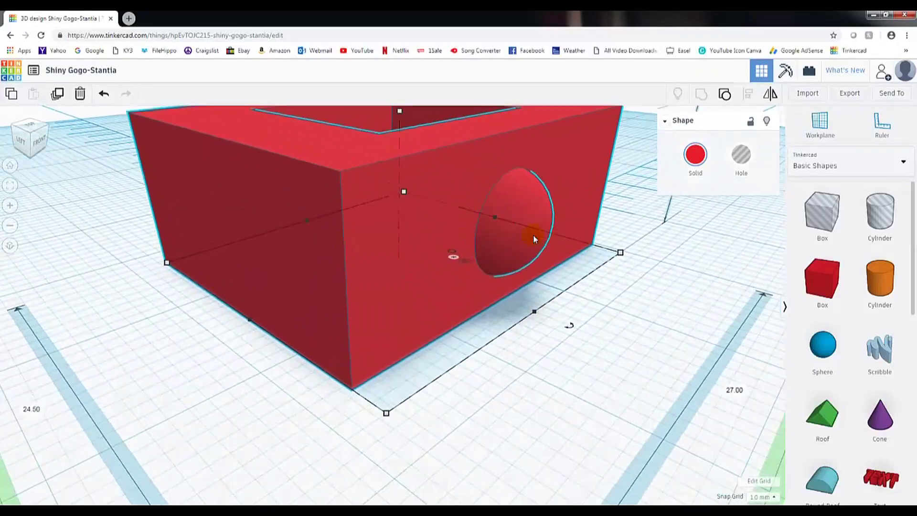
scroll(536, 234, "down", 3)
right_click_drag(620, 334, 482, 389)
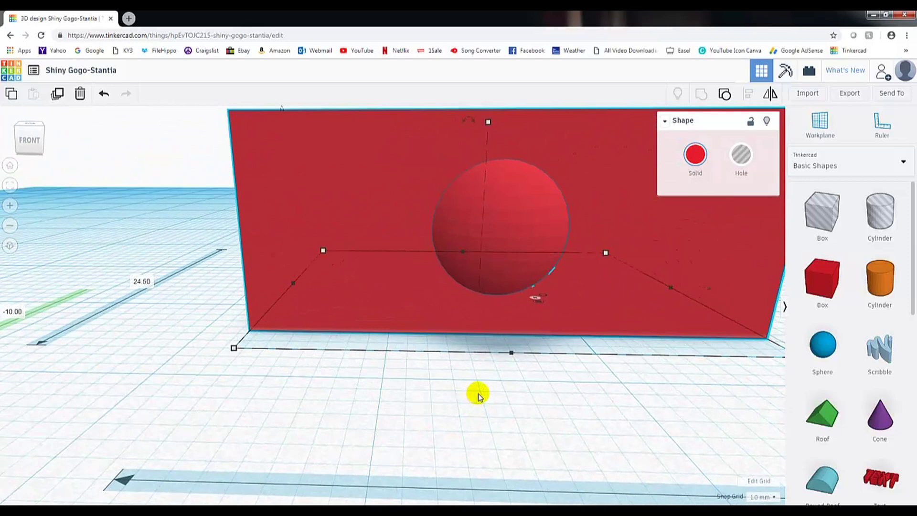
Step: Undo the box–sphere grouping and switch the sphere to a hole
key("ctrl+z")
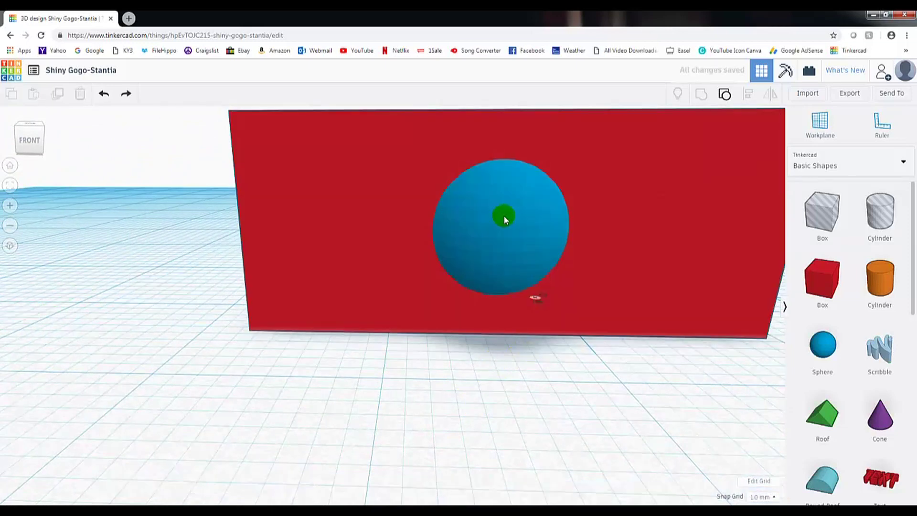
left_click(503, 216)
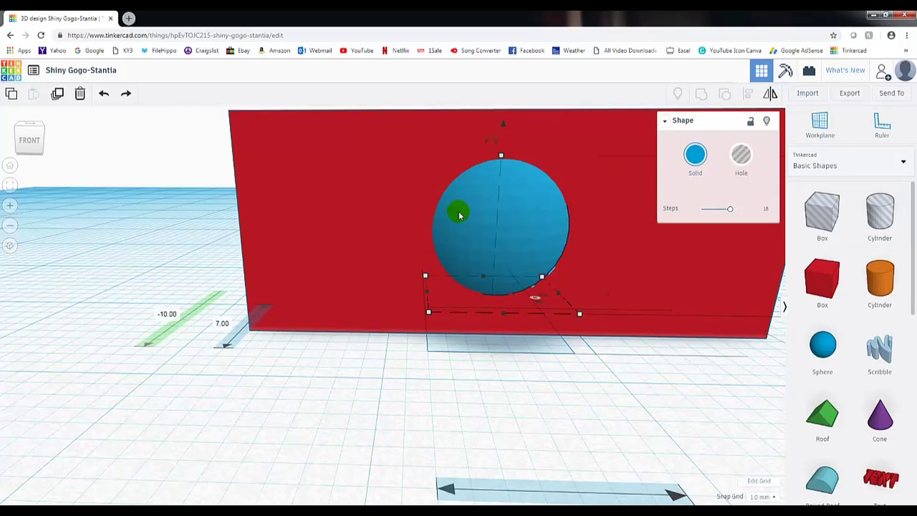
key("ctrl+a")
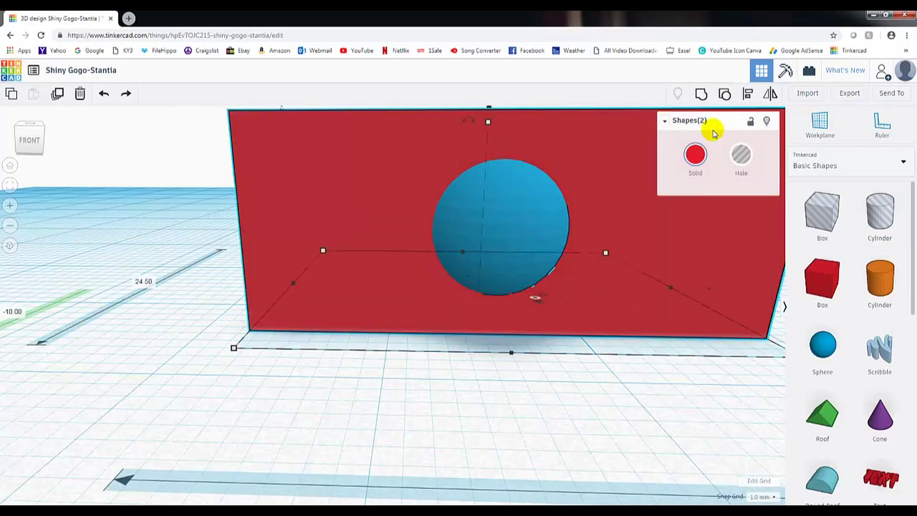
left_click(641, 345)
left_click(509, 227)
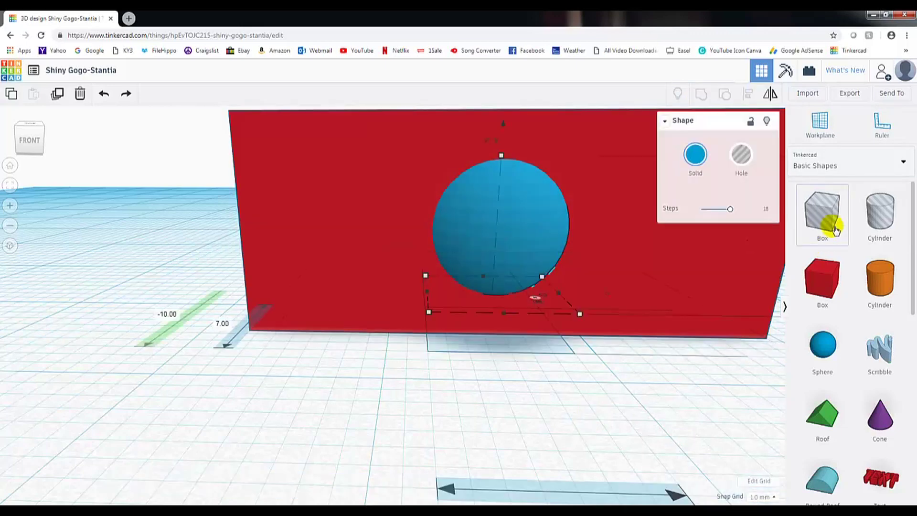
left_click(749, 155)
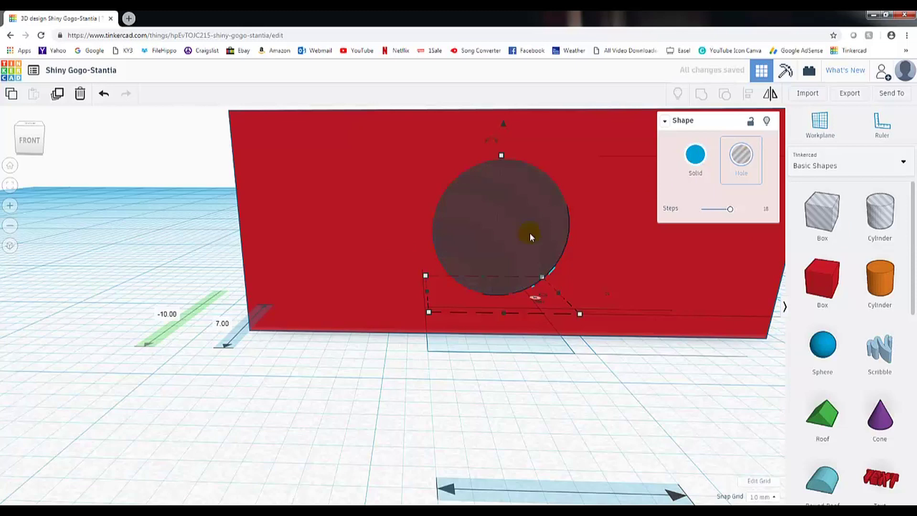
left_click(836, 211)
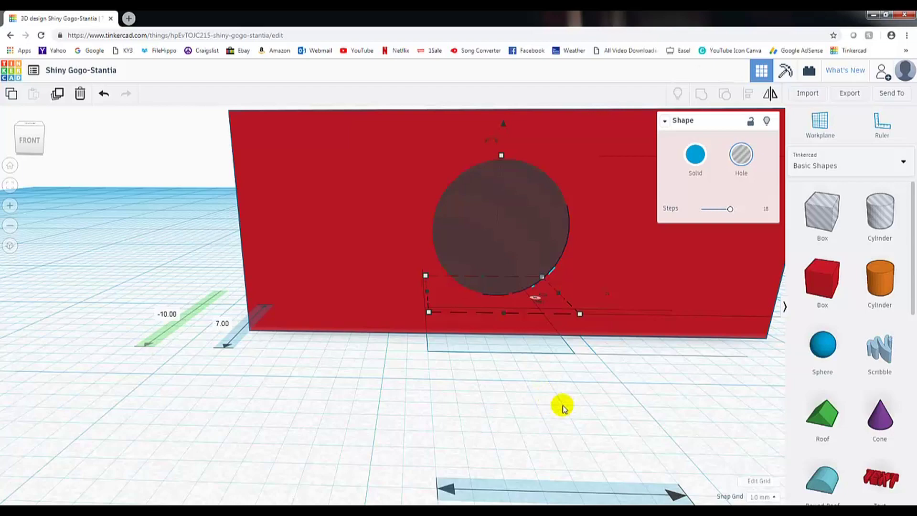
Step: Group the sphere hole with the red box to carve a dimple in its front face
left_click(630, 326, "shift")
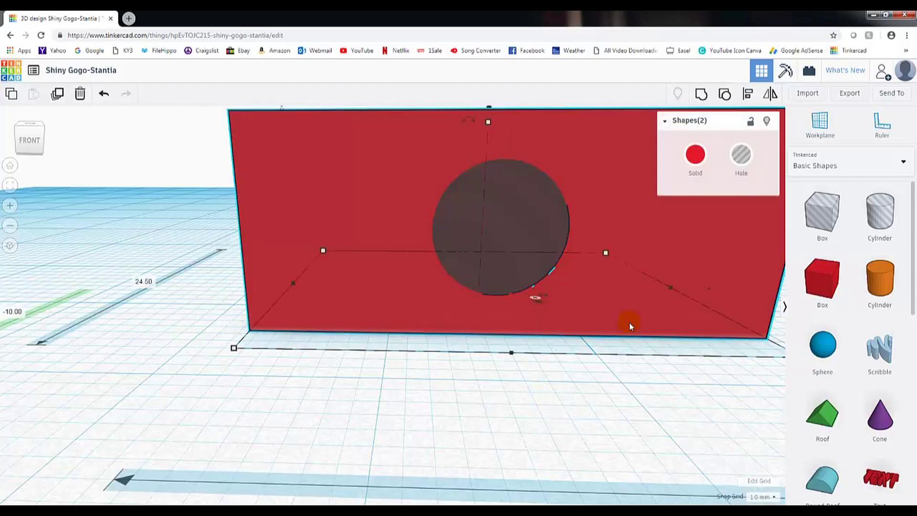
left_click(698, 94)
right_click_drag(520, 390, 696, 477)
right_click_drag(764, 468, 485, 367)
scroll(481, 394, "up", 2)
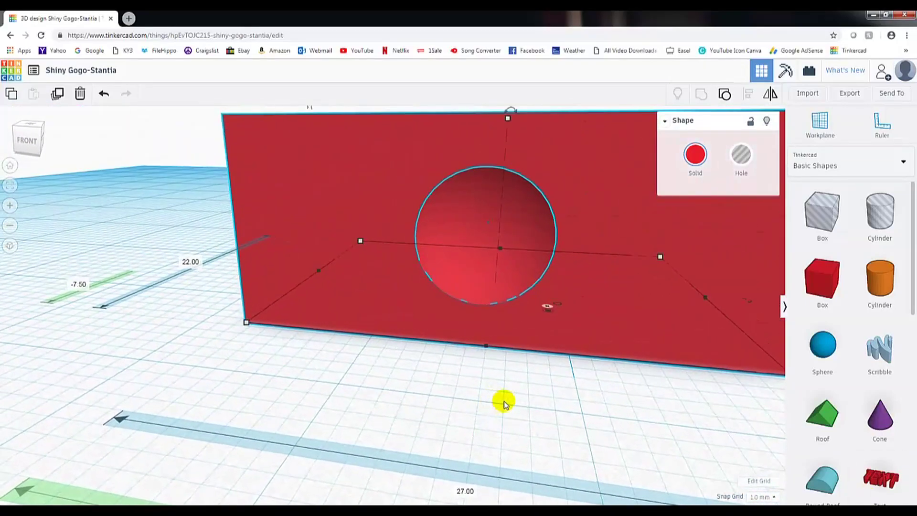
Step: Undo the grouping, deepen the sphere hole from 7 to 10 mm and nudge it toward the box
key("ctrl+z")
right_click_drag(473, 422, 525, 340)
left_click(525, 340)
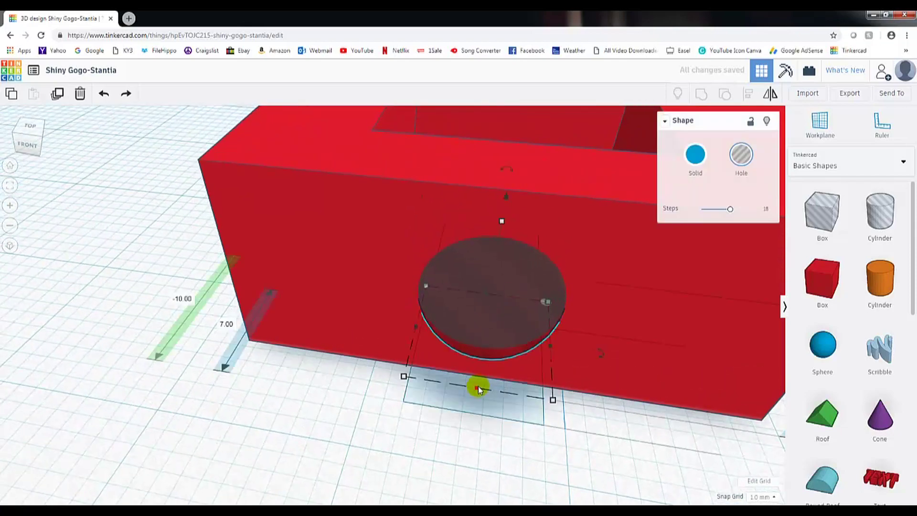
left_click_drag(479, 389, 472, 441)
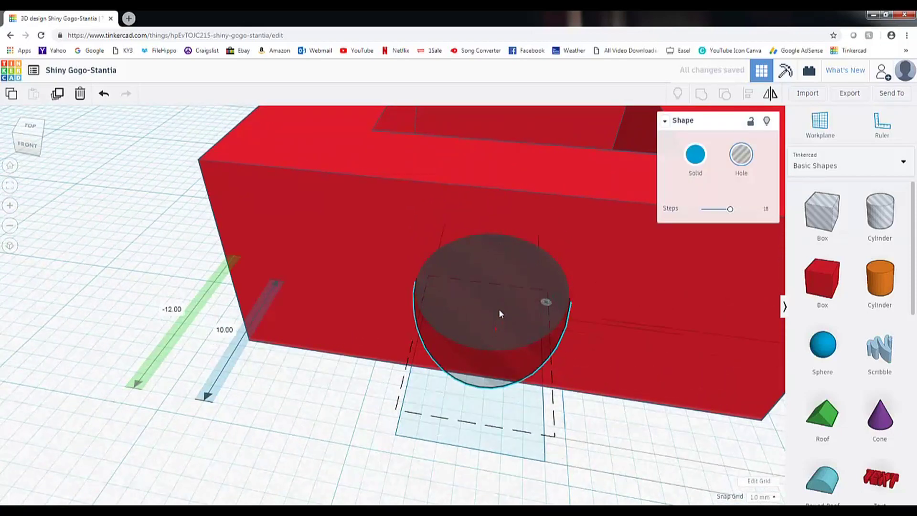
left_click_drag(500, 313, 505, 292)
right_click_drag(505, 291, 379, 387)
Step: Regroup the red box with the enlarged hole, then deselect and zoom out to view it
left_click(401, 338, "shift")
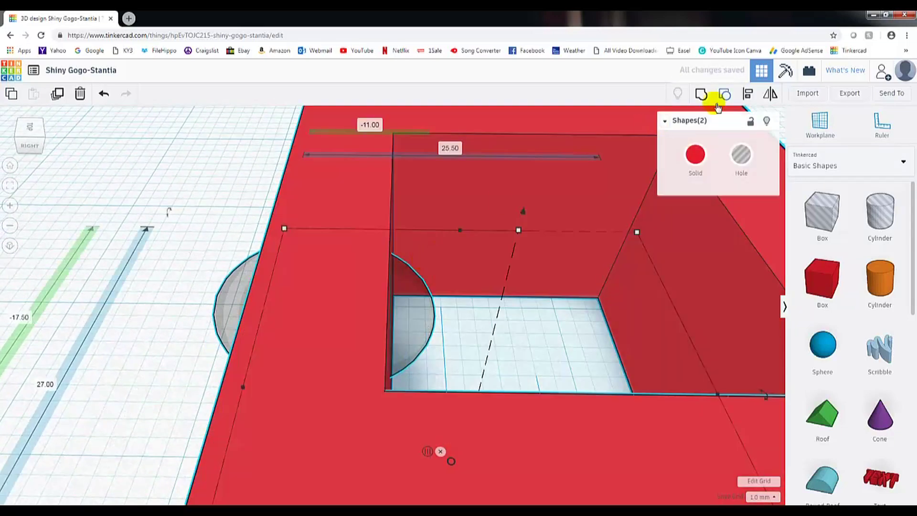
left_click(700, 96)
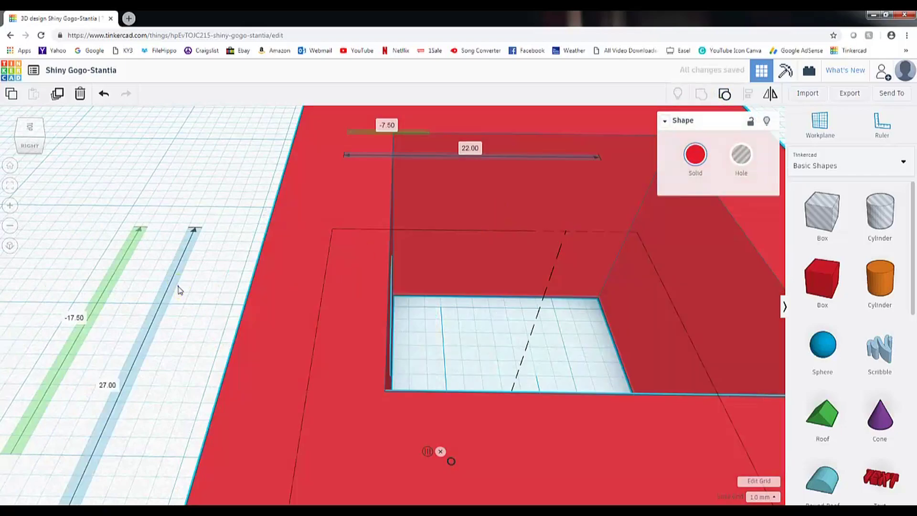
right_click_drag(179, 290, 689, 267)
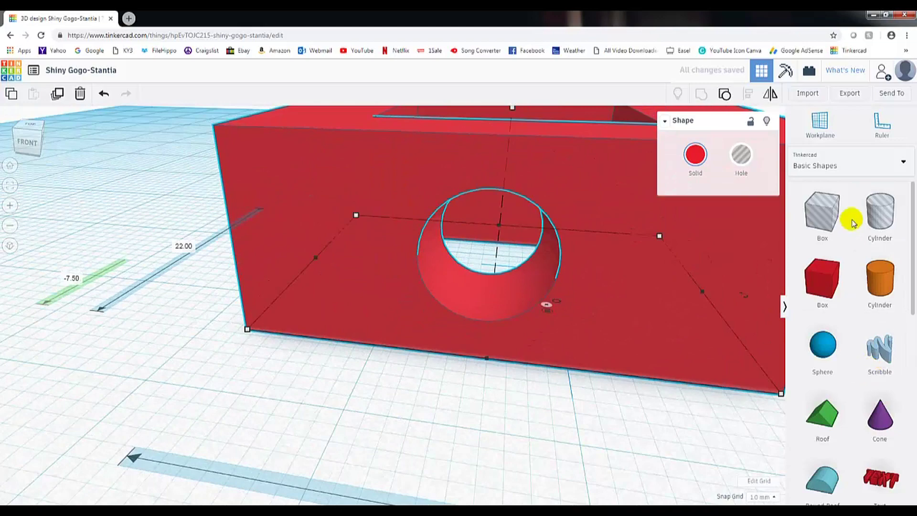
left_click(431, 399)
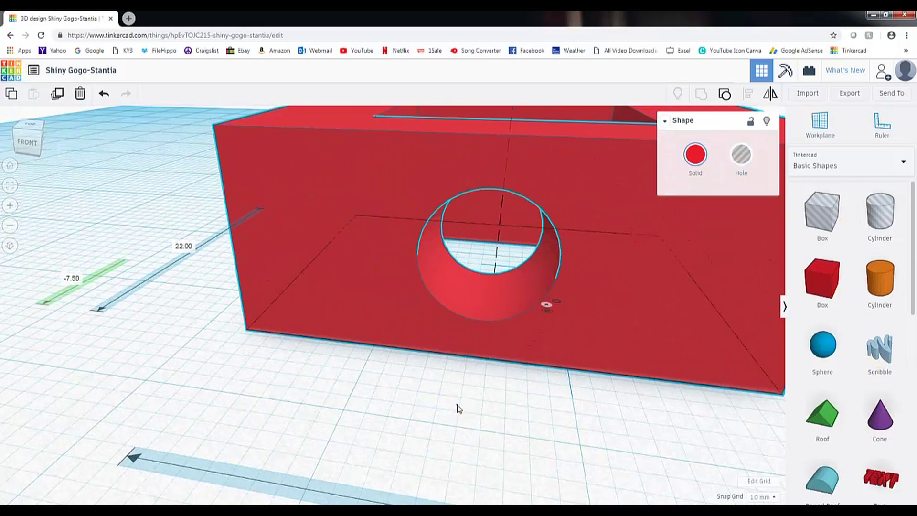
scroll(491, 391, "down", 5)
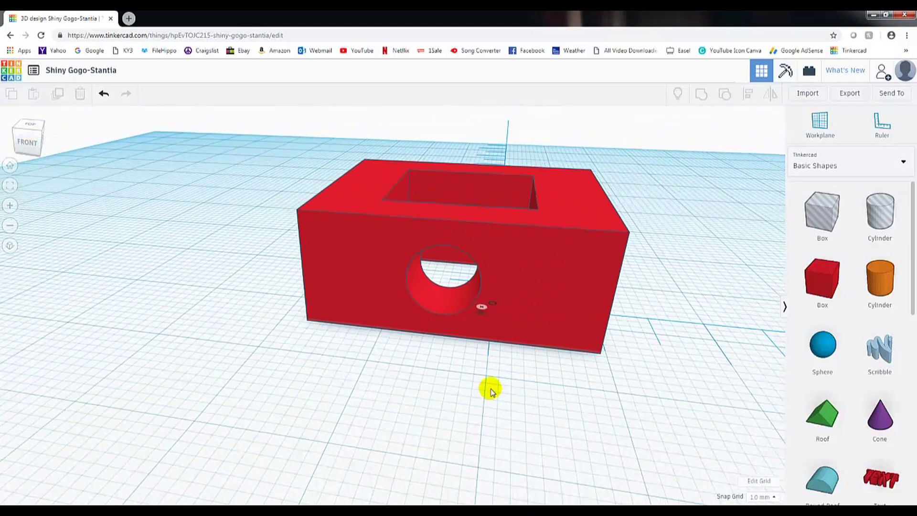
Step: Add a cylinder beside the box, shrink it to post size and move it onto the top-right corner
right_click_drag(488, 315, 576, 372)
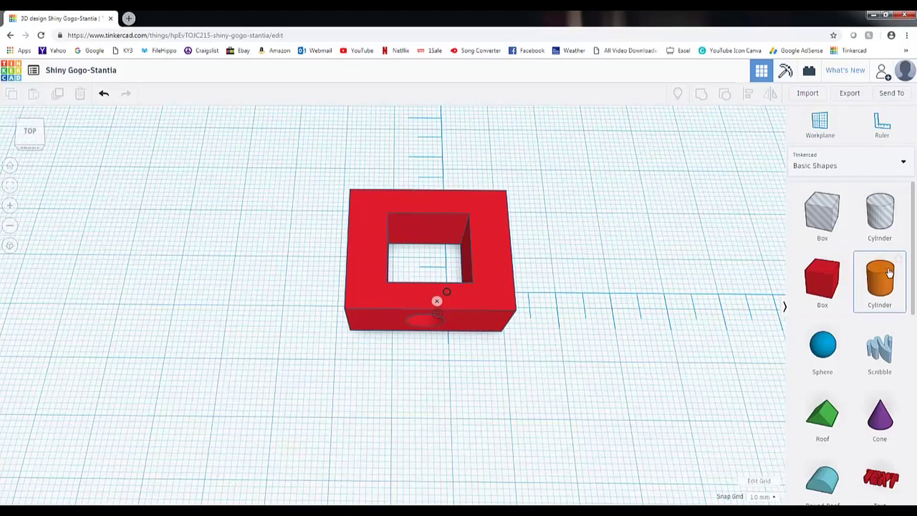
left_click_drag(889, 273, 592, 256)
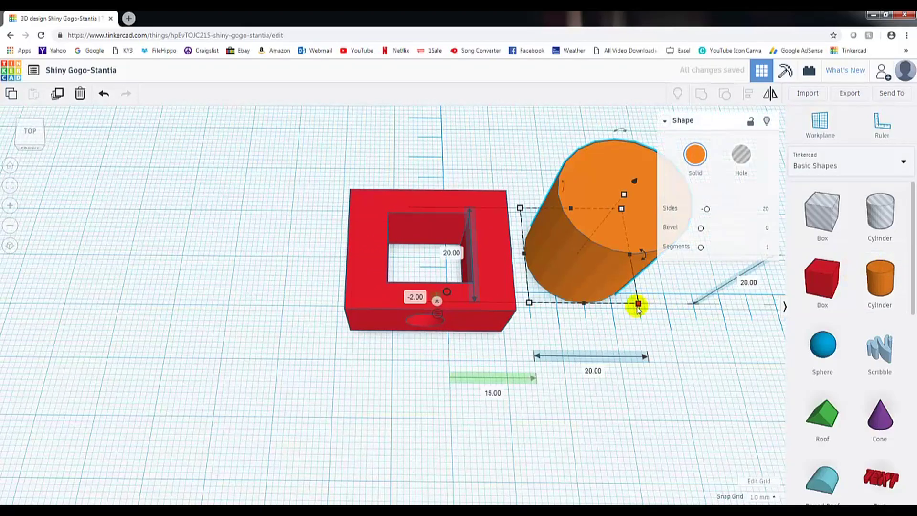
left_click_drag(638, 304, 564, 229)
left_click_drag(592, 185, 517, 240)
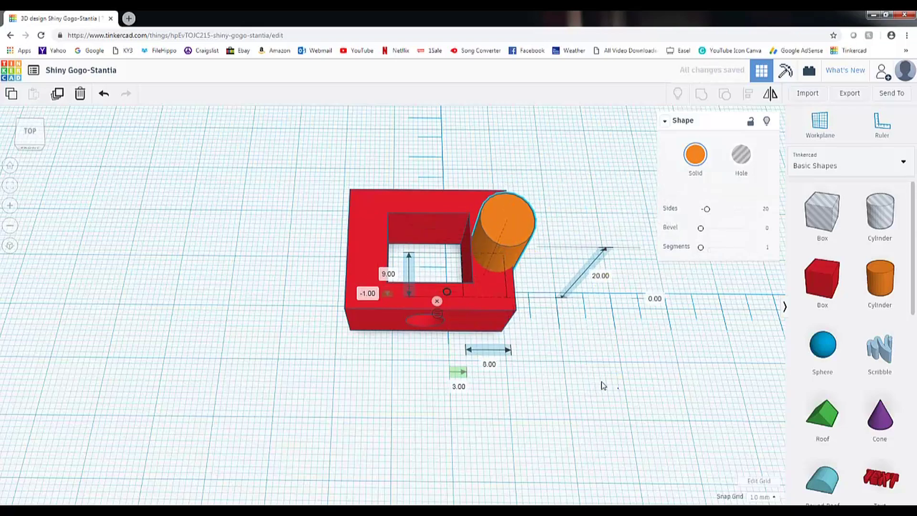
Step: Sink the post flush into the box corner, then select both shapes and group them
right_click_drag(601, 382, 422, 394)
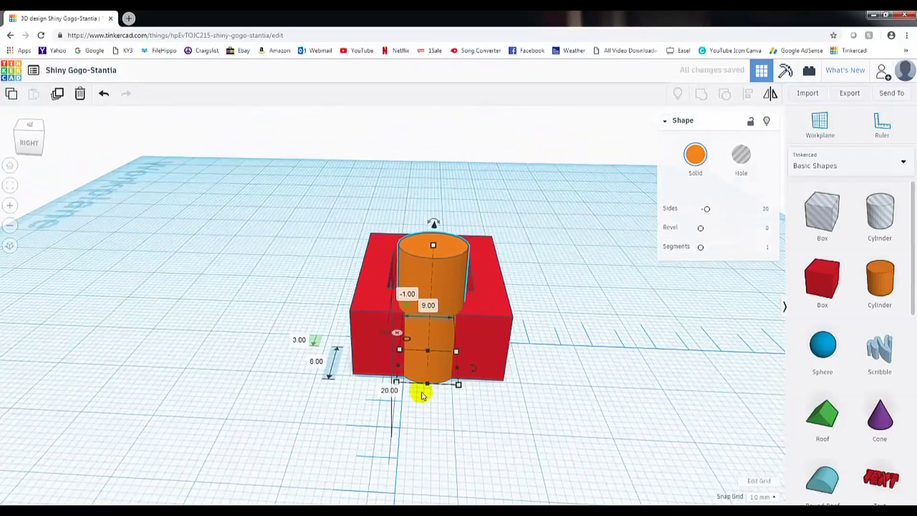
left_click_drag(429, 384, 437, 355)
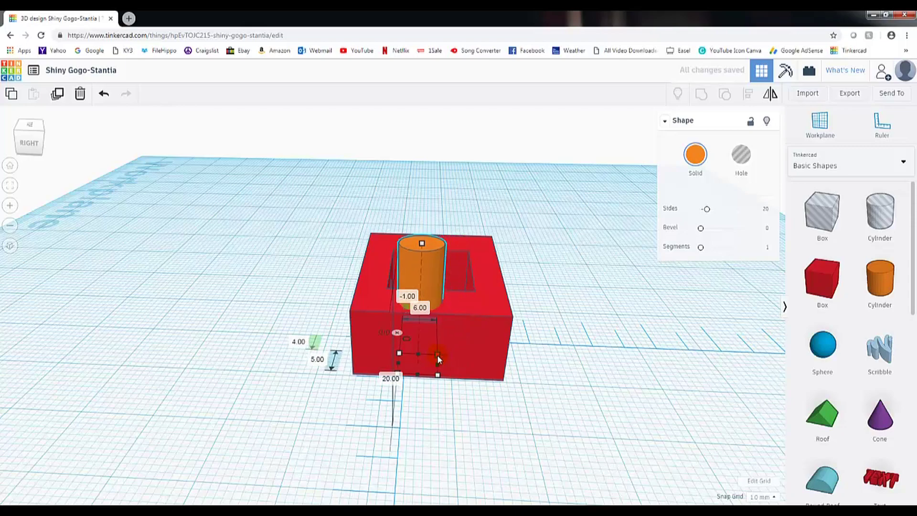
left_click_drag(433, 273, 443, 272)
right_click_drag(461, 306, 579, 403)
left_click_drag(579, 403, 367, 172)
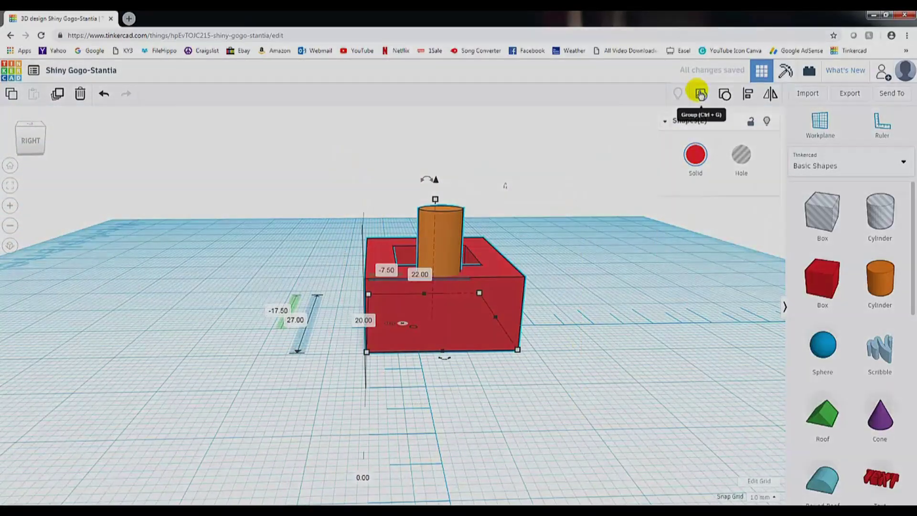
left_click(679, 93)
right_click_drag(526, 368, 716, 439)
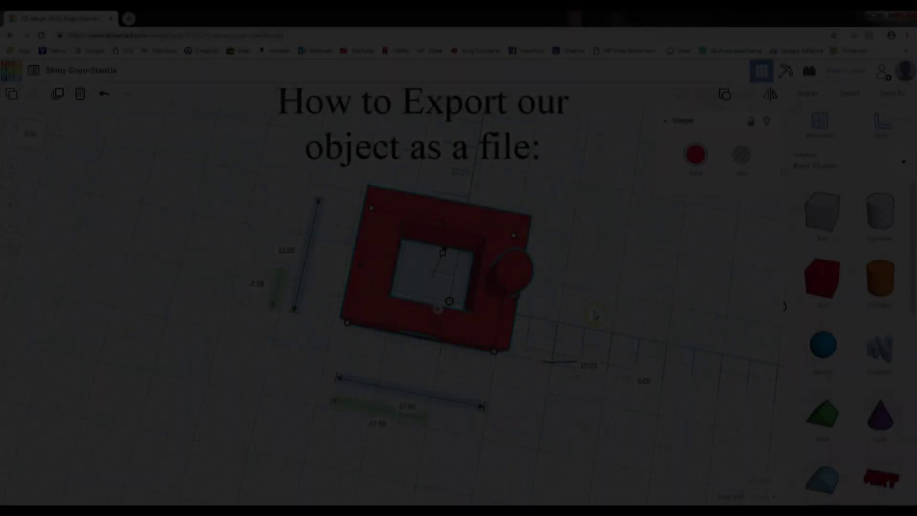
Step: Export the selected grouped shape as an .STL file and open the downloaded file
right_click_drag(595, 315, 626, 270)
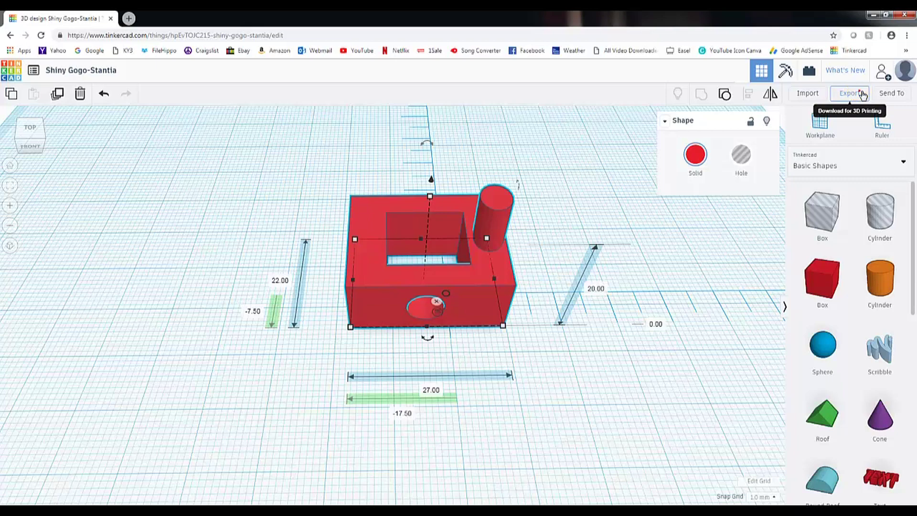
left_click(862, 94)
left_click(404, 292)
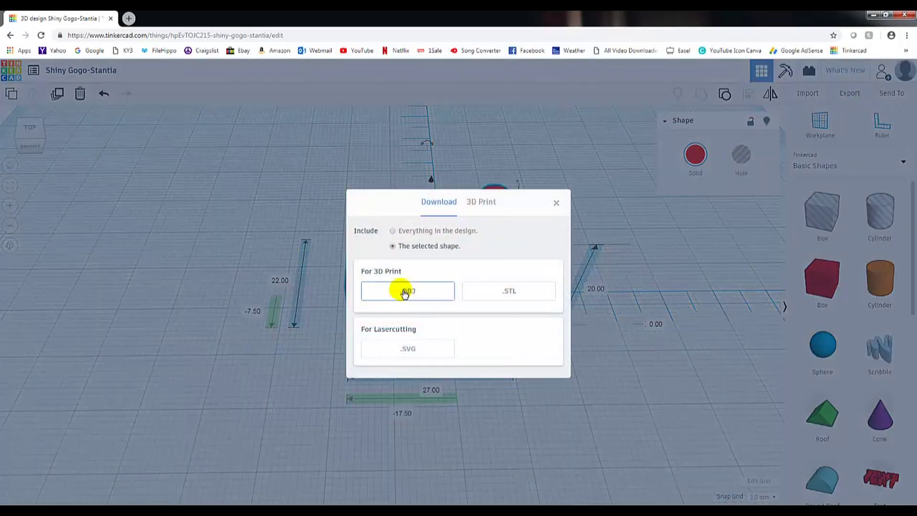
left_click(521, 292)
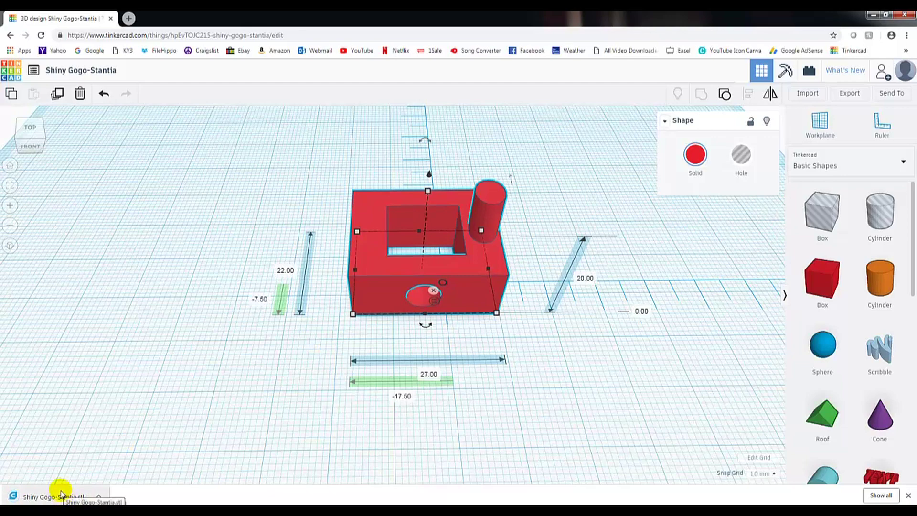
left_click(61, 493)
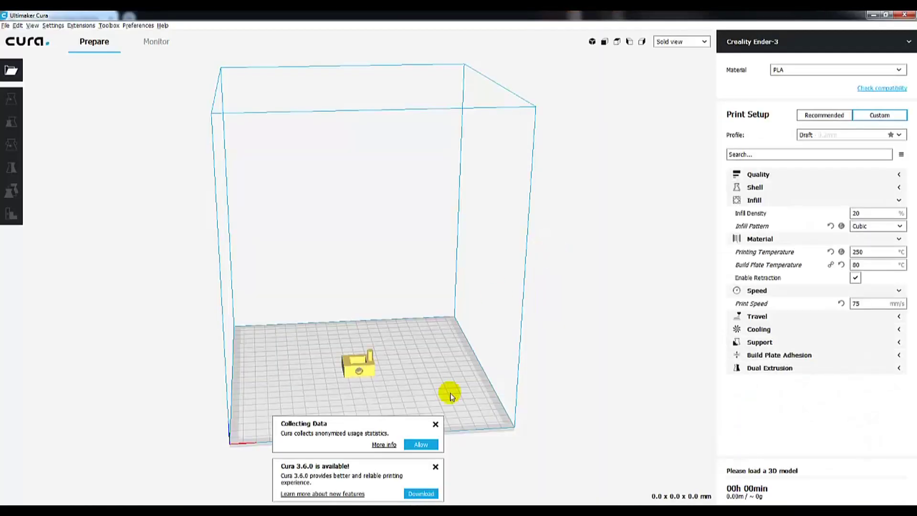
Step: Dismiss the usage-statistics and Cura 3.6.0 update notices and adjust the build-plate view
left_click(435, 424)
left_click(434, 466)
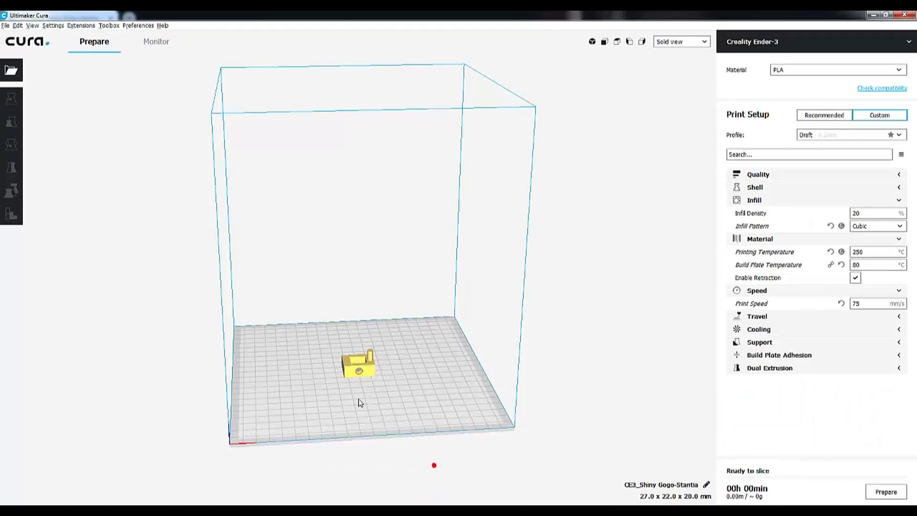
mouse_move(324, 391)
right_mouse_down()
mouse_move(420, 386)
mouse_move(482, 400)
mouse_move(301, 464)
mouse_move(319, 382)
right_mouse_up()
scroll(317, 381, "up", 10)
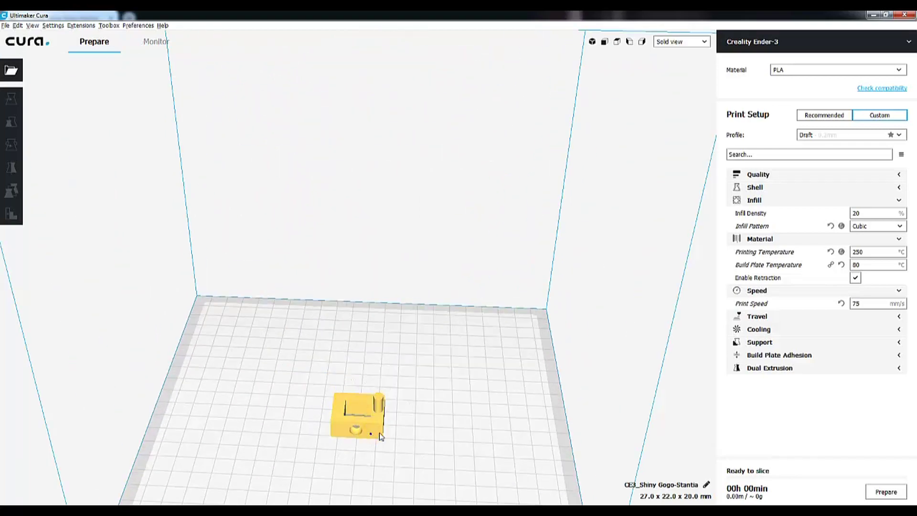
right_click_drag(418, 427, 389, 430)
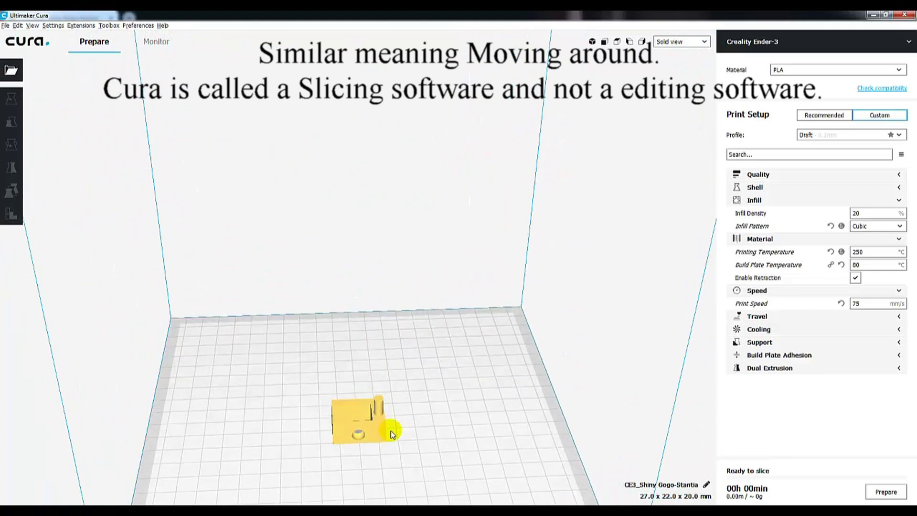
Step: Drag the model across the build plate to X 62.6576, Y -39.982 mm
left_click(359, 417)
left_click_drag(360, 417, 460, 370)
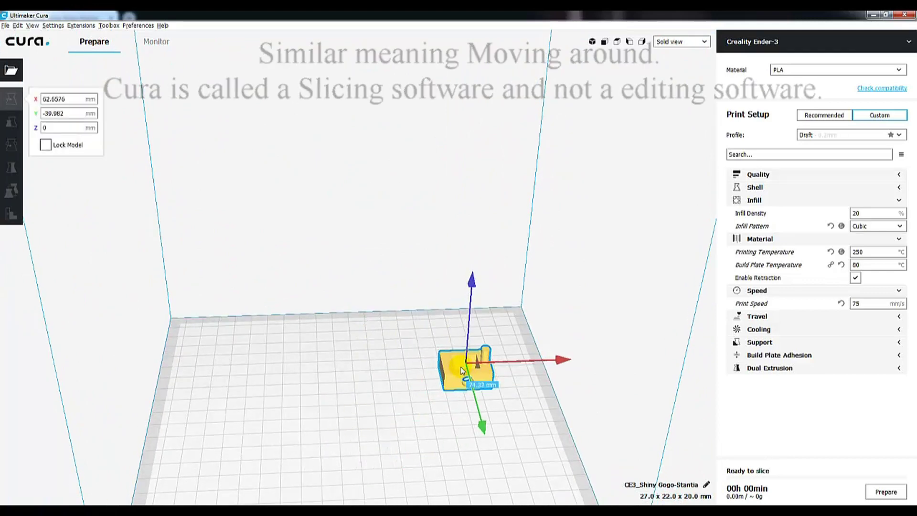
right_click(497, 467)
right_click_drag(497, 467, 471, 459)
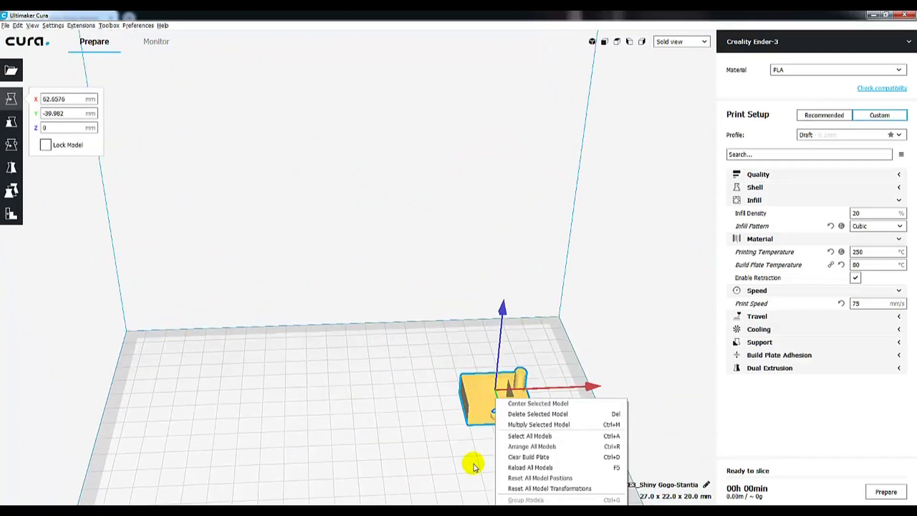
left_click(433, 449)
right_click_drag(520, 499, 511, 451)
left_click(511, 451)
right_click_drag(480, 485, 381, 454)
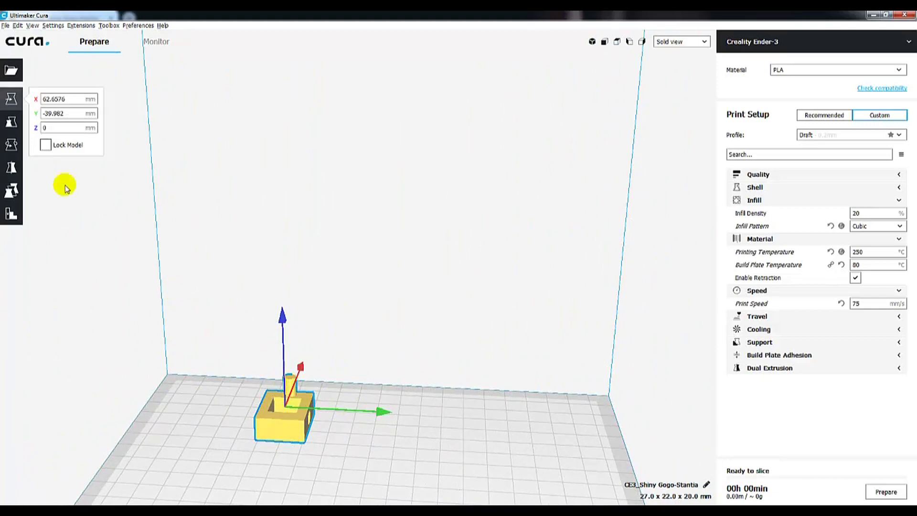
Step: Rotate the model a quarter turn onto its side, making it 27.0 × 20.0 × 22.0 mm
left_click(9, 145)
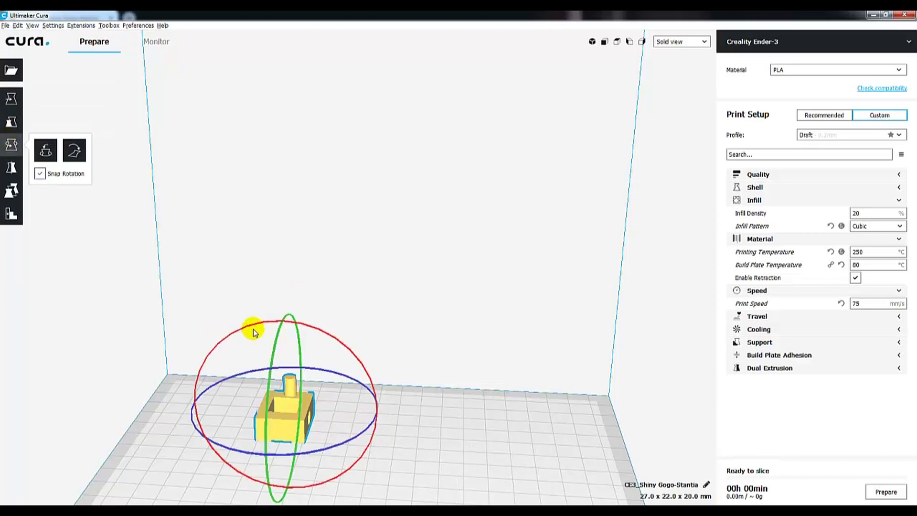
left_click_drag(253, 327, 389, 410)
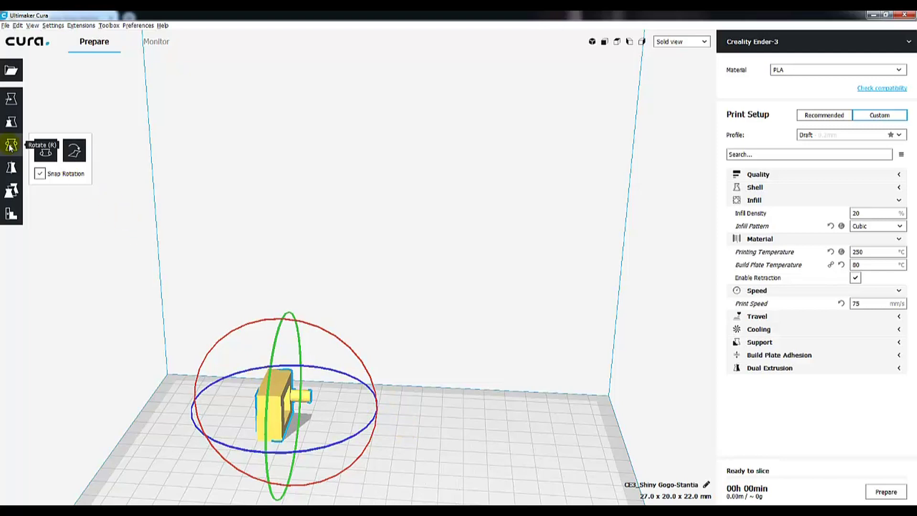
left_click(10, 123)
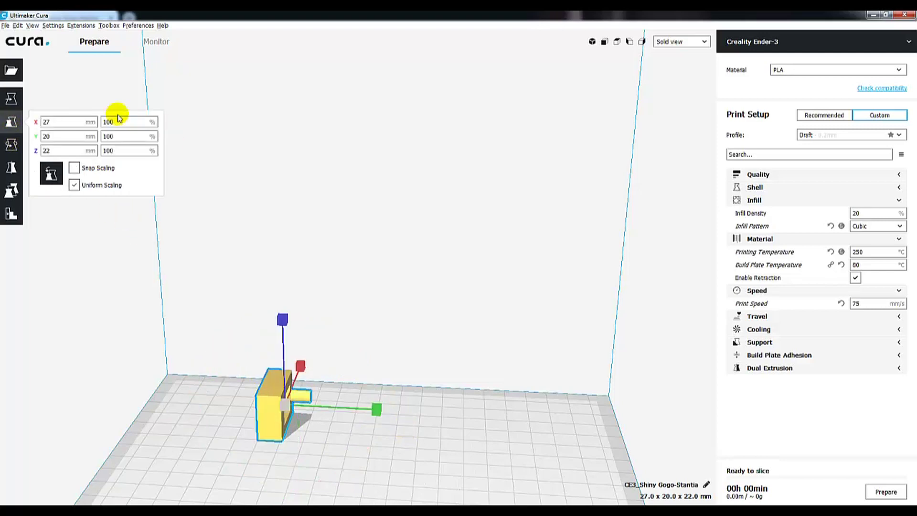
double_click(125, 122)
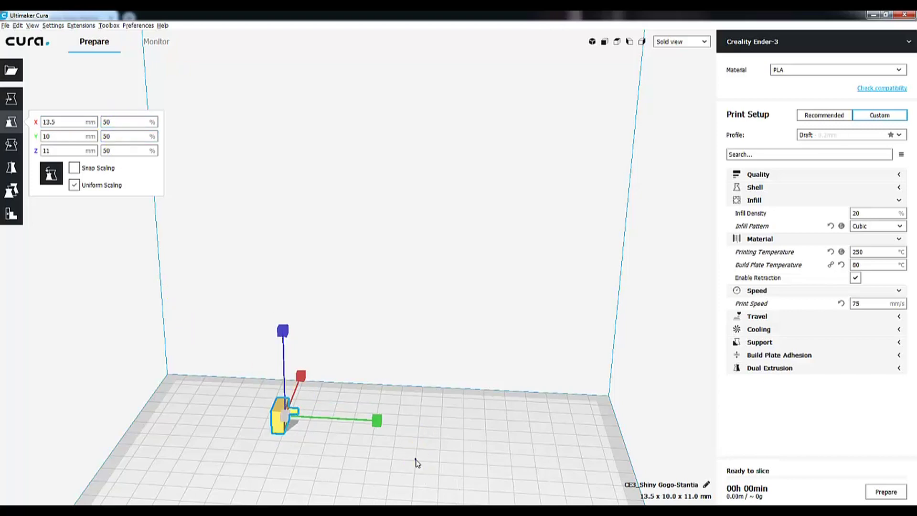
right_click_drag(416, 462, 365, 475)
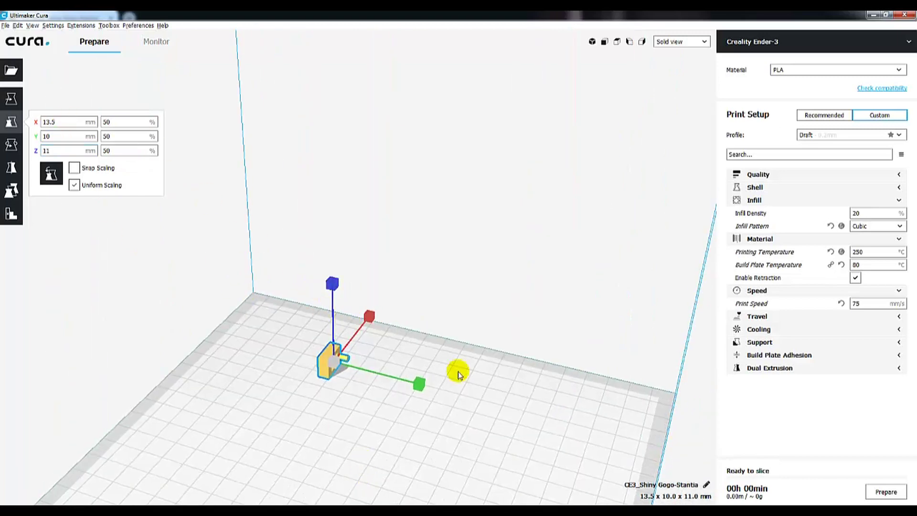
left_click(118, 125)
type("100")
key("Return")
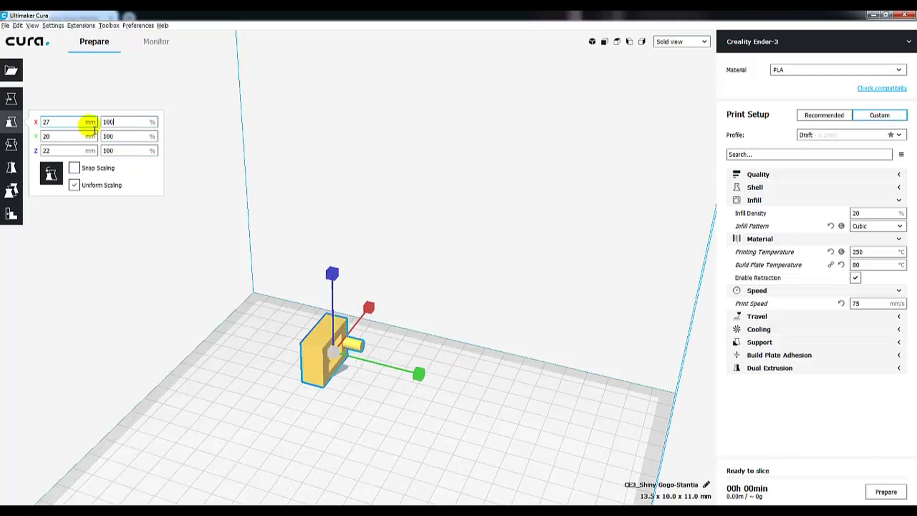
Step: Stand the model back upright at 27.0 × 22.0 × 20.0 mm and view it from the front
left_click(17, 143)
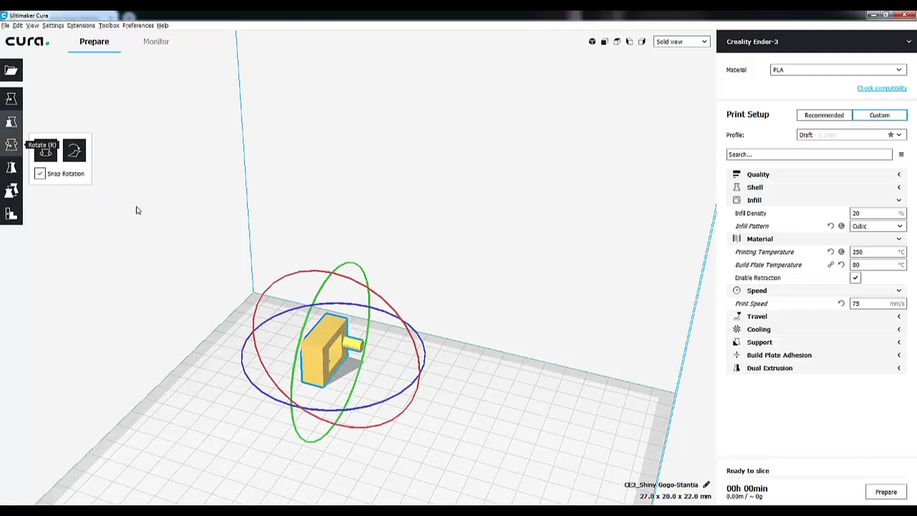
left_click_drag(319, 275, 213, 384)
left_click(489, 386)
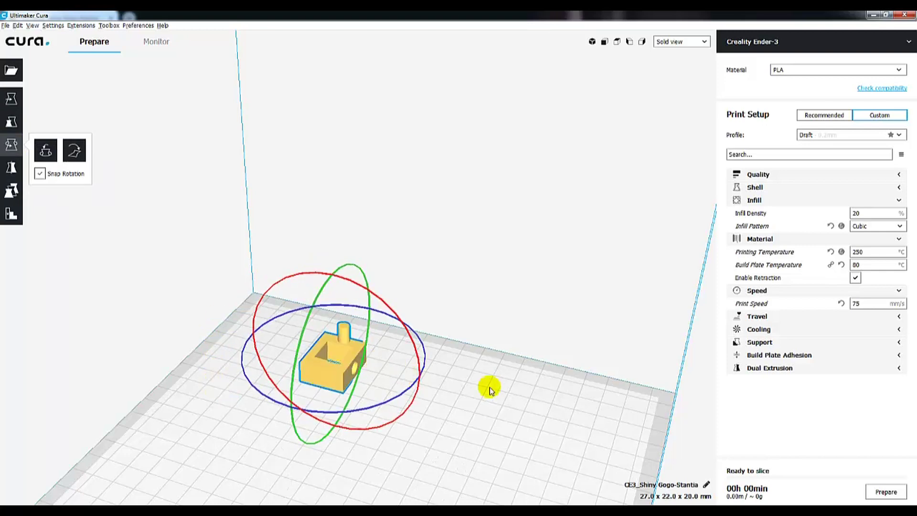
right_click_drag(489, 409, 363, 420)
Step: Move the model to the plate's front-left, at X -4.9833, Y -34.5652 mm
left_click(449, 362)
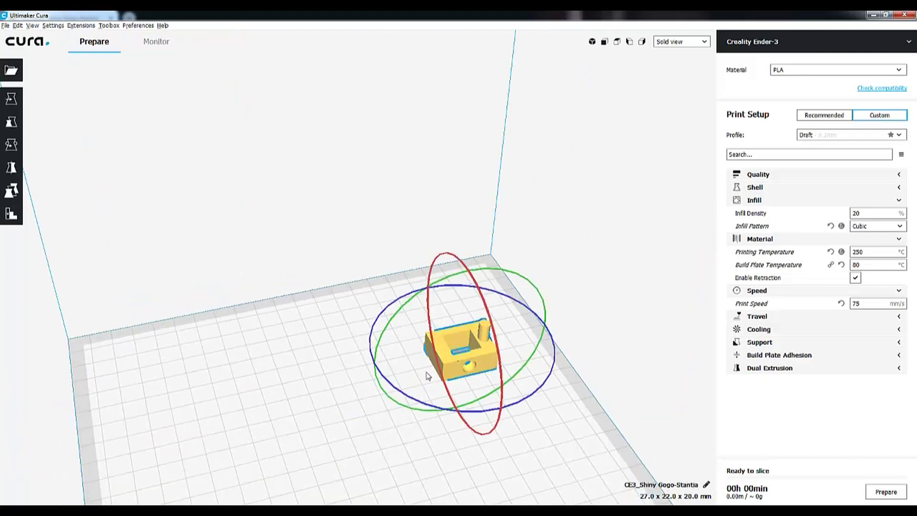
left_click(604, 373)
left_click(462, 355)
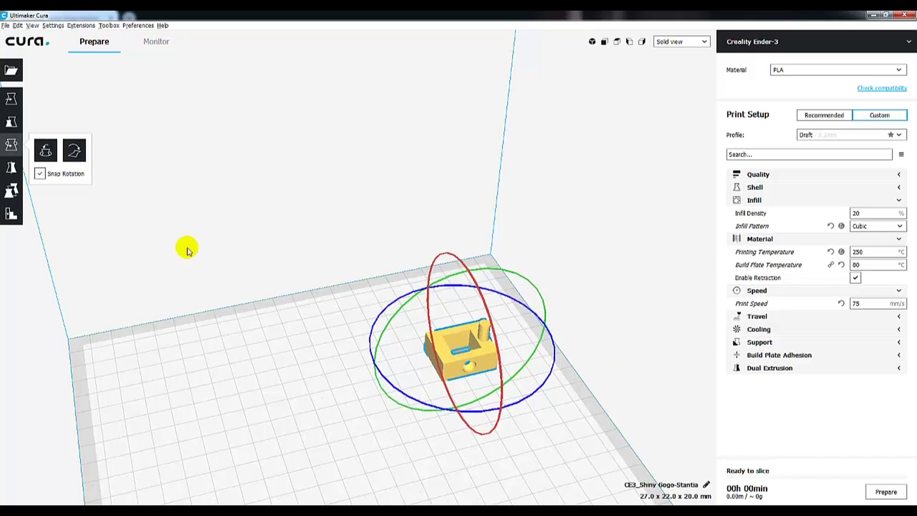
left_click(10, 99)
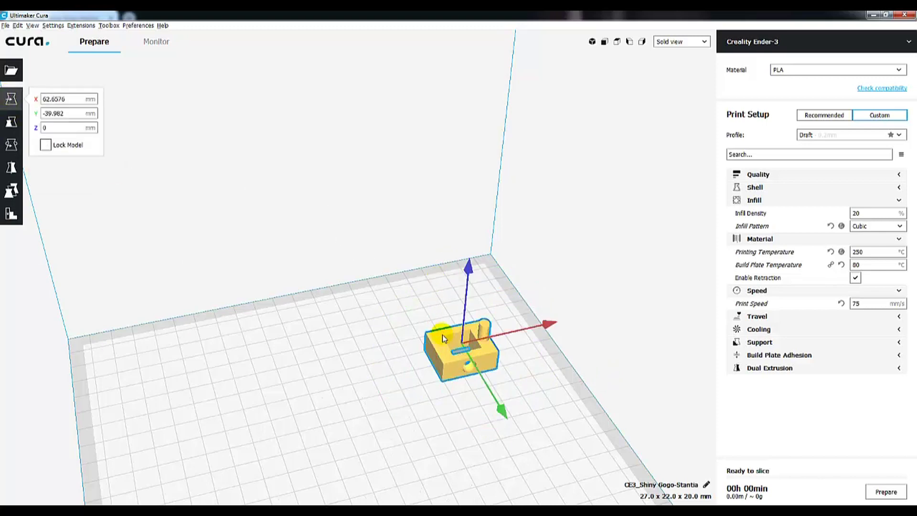
left_click_drag(461, 356, 328, 382)
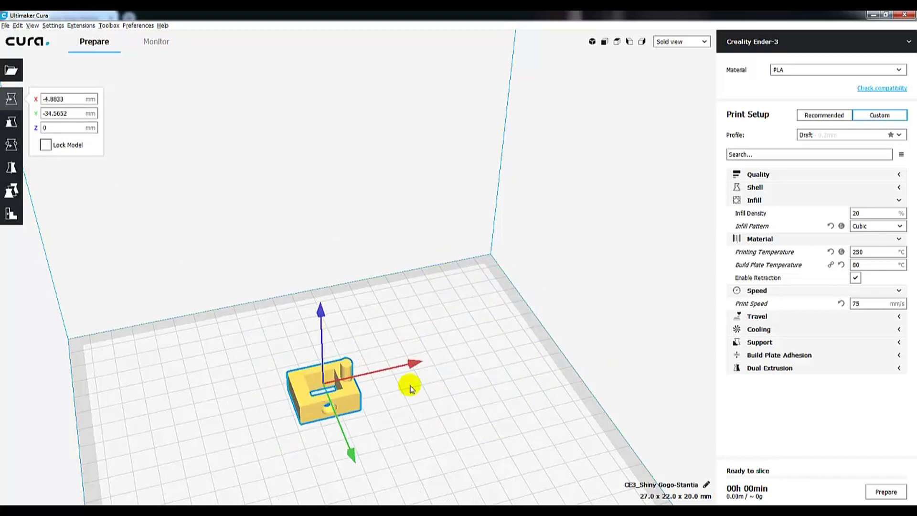
Step: Set the infill density to 15% and keep the Cubic infill pattern
left_click(818, 176)
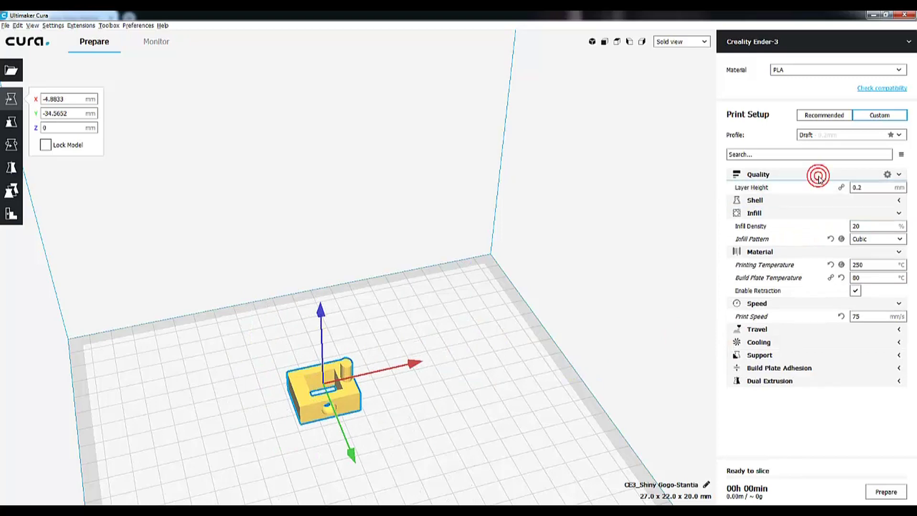
left_click(812, 213)
left_click(835, 213)
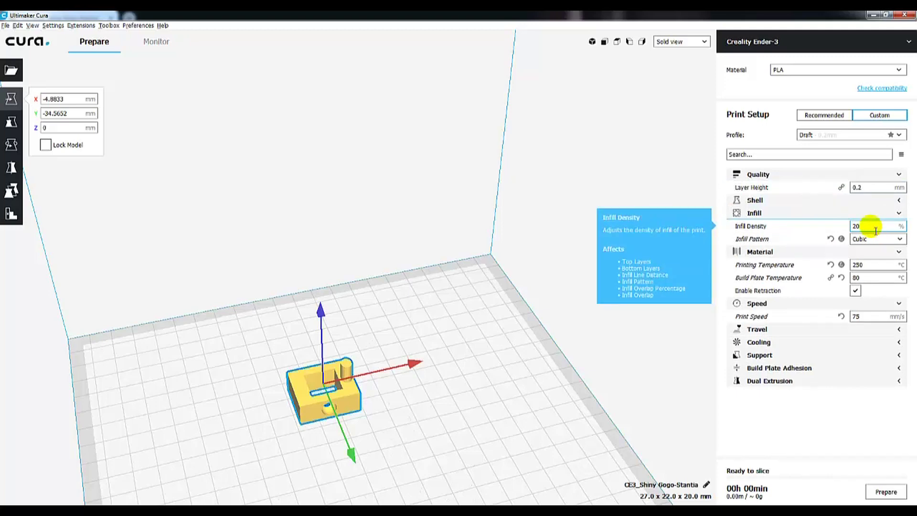
double_click(875, 230)
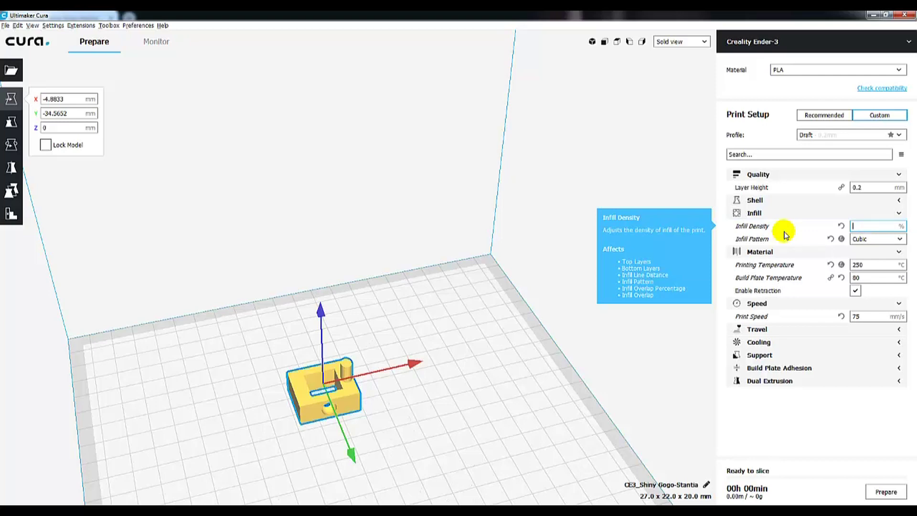
type("50")
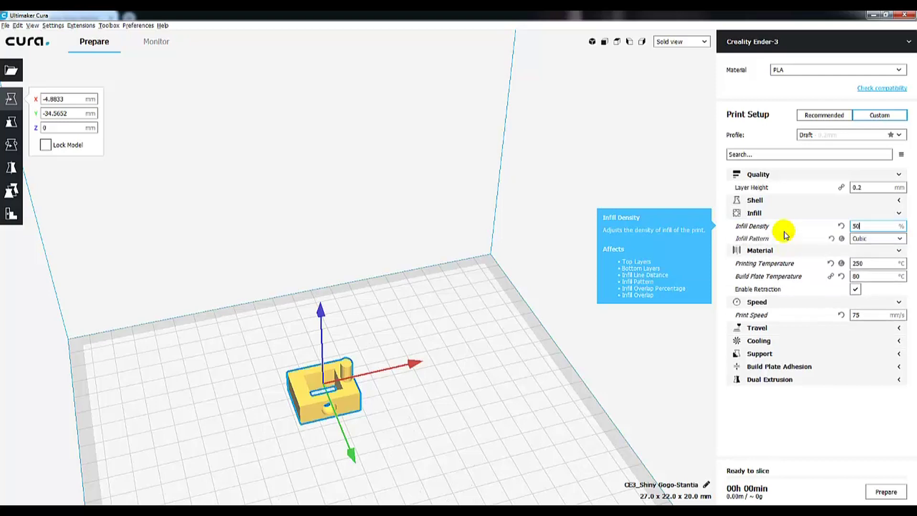
key("BackSpace")
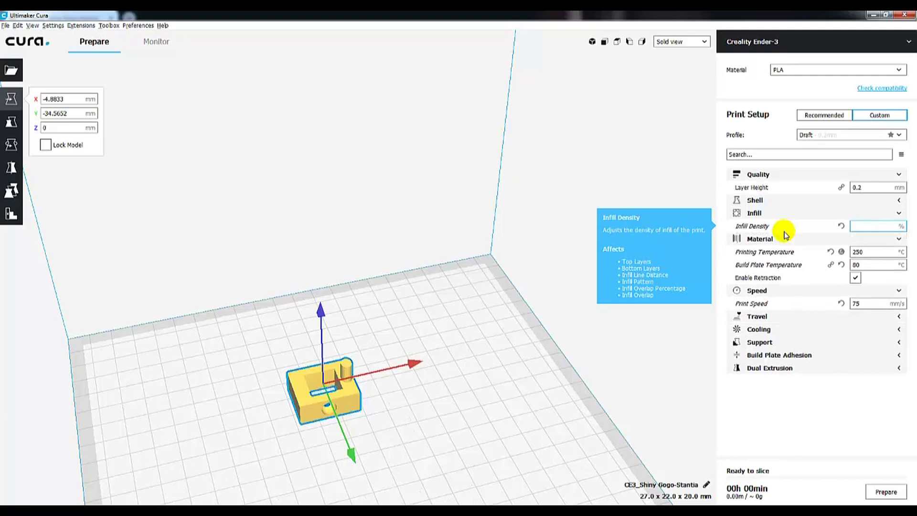
type("20")
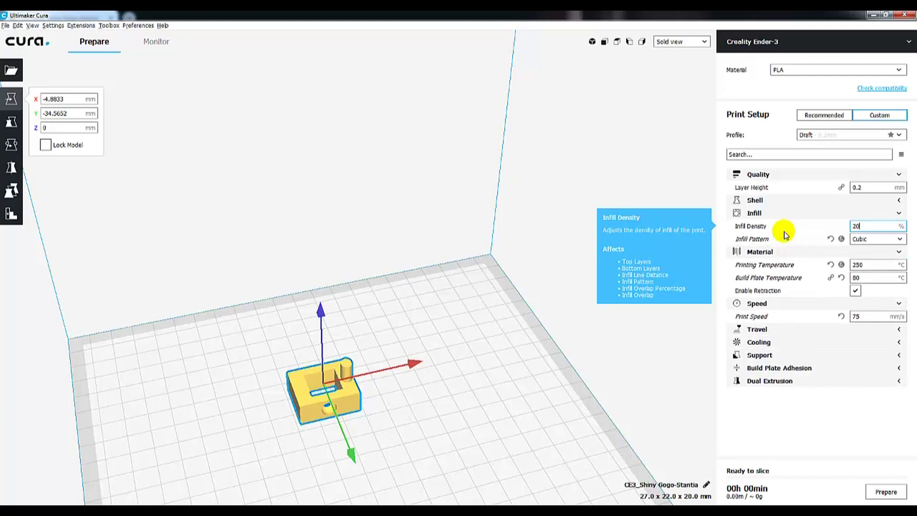
type("15")
left_click(877, 241)
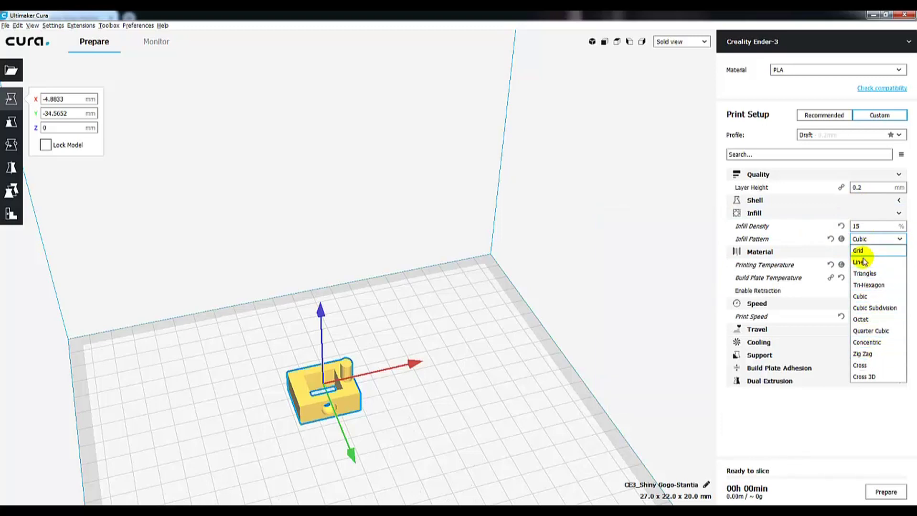
left_click(667, 204)
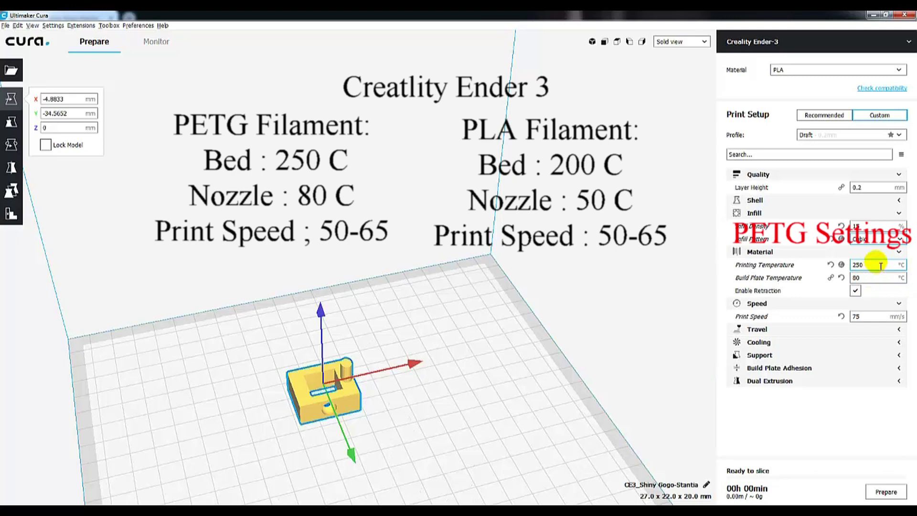
Step: Check the 80 °C build plate temperature and change the print speed to 50 mm/s
double_click(866, 279)
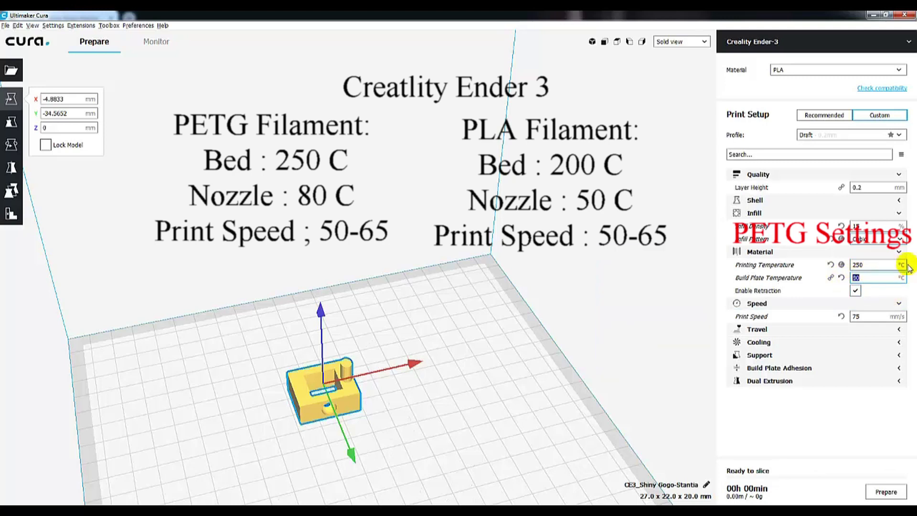
double_click(859, 316)
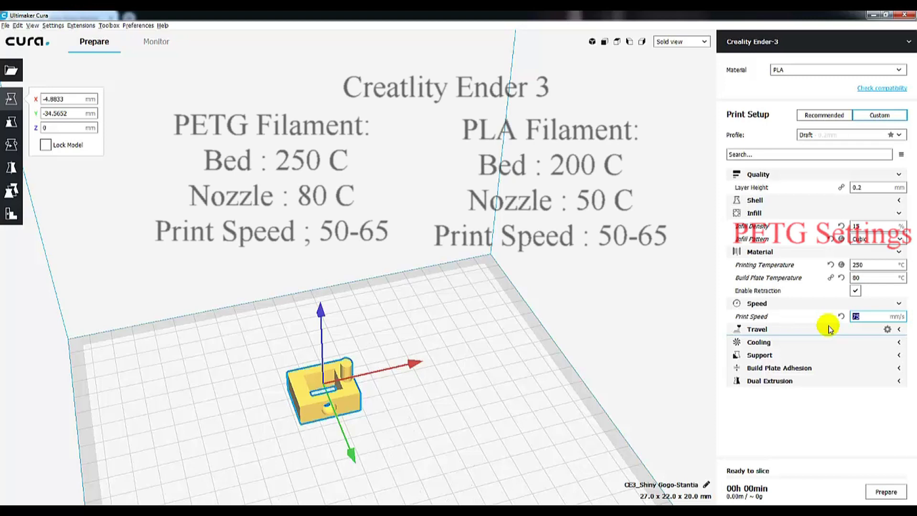
type("50")
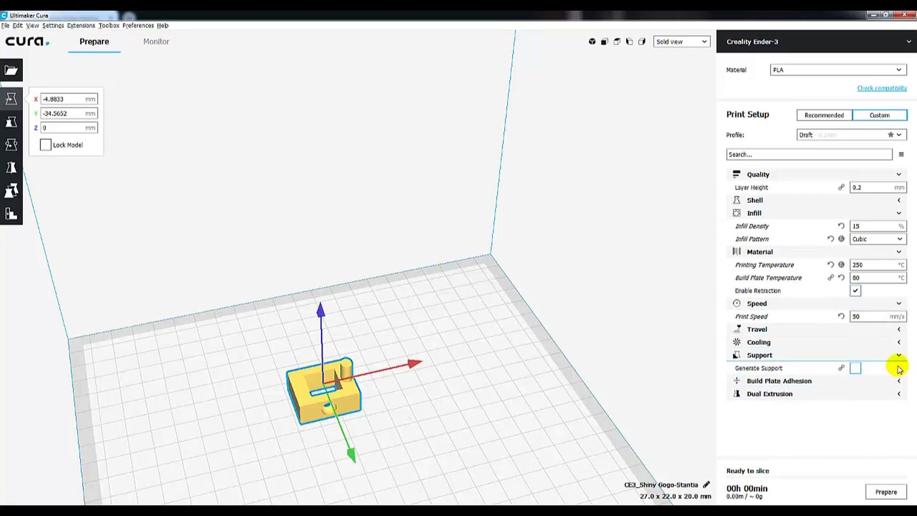
Step: Turn on Generate Support in the Support settings
left_click(841, 355)
left_click(857, 316)
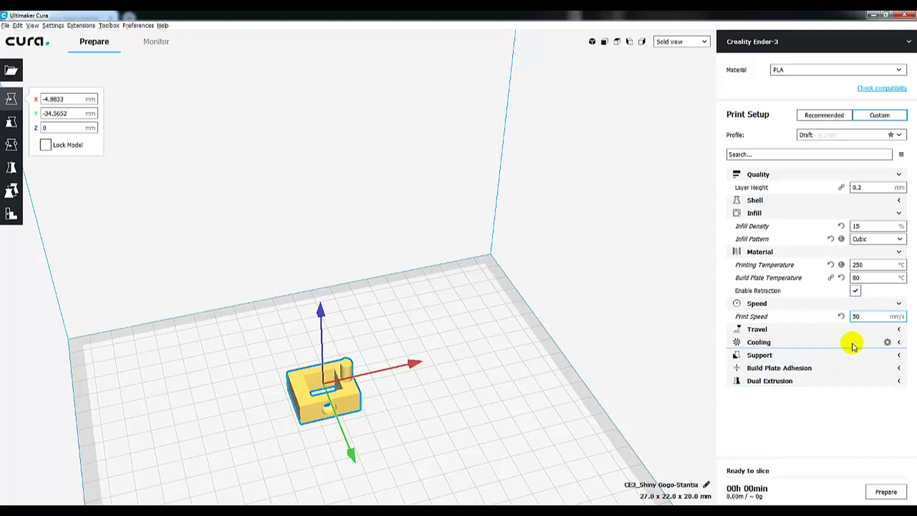
left_click(876, 356)
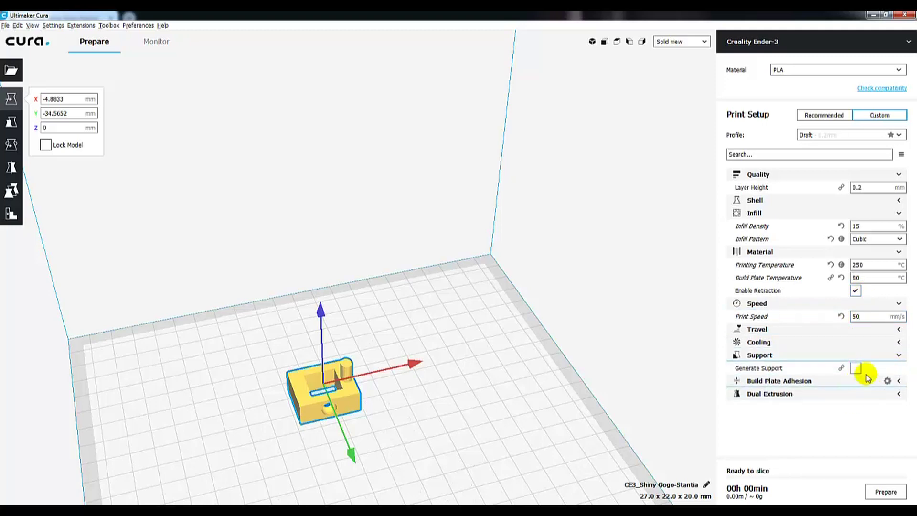
left_click(855, 368)
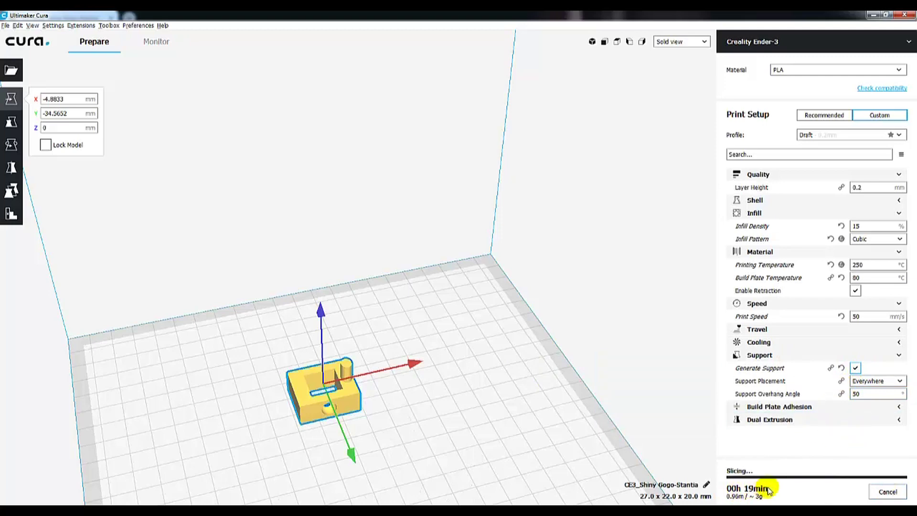
Step: Inspect the 00h 19min slice from the front and start saving CE3_Shiny Gogo-Stantia.gcode
right_click_drag(372, 385, 392, 413)
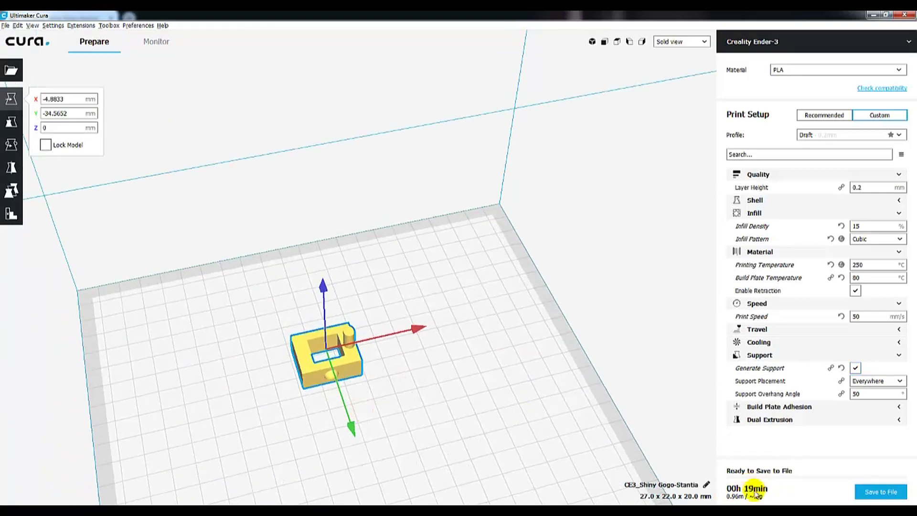
mouse_move(755, 493)
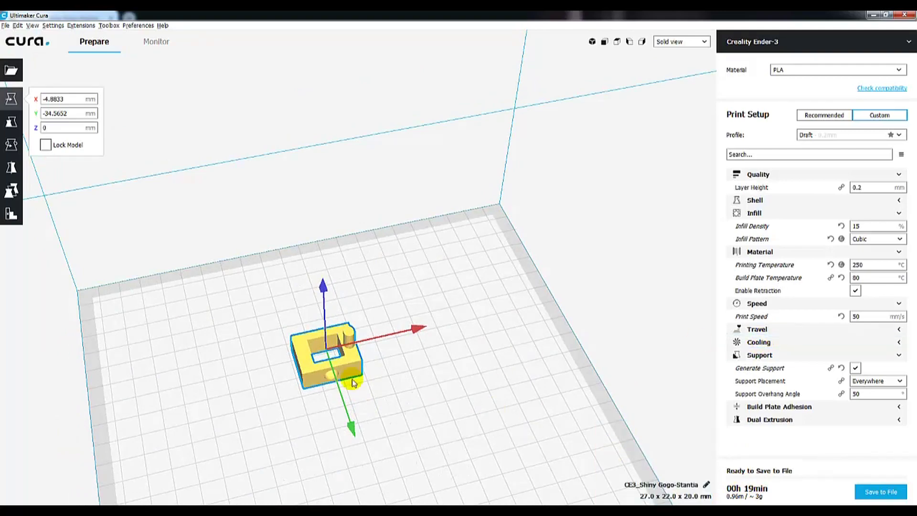
right_click_drag(269, 420, 326, 377)
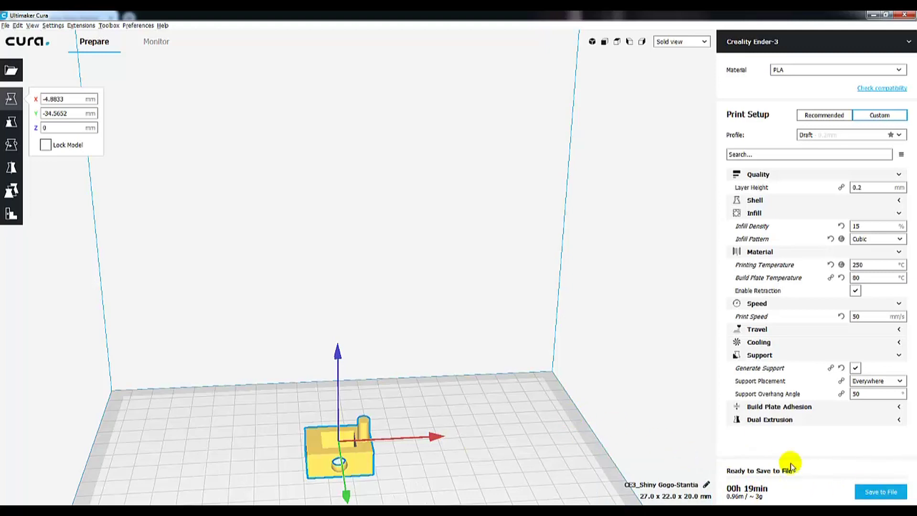
left_click(873, 493)
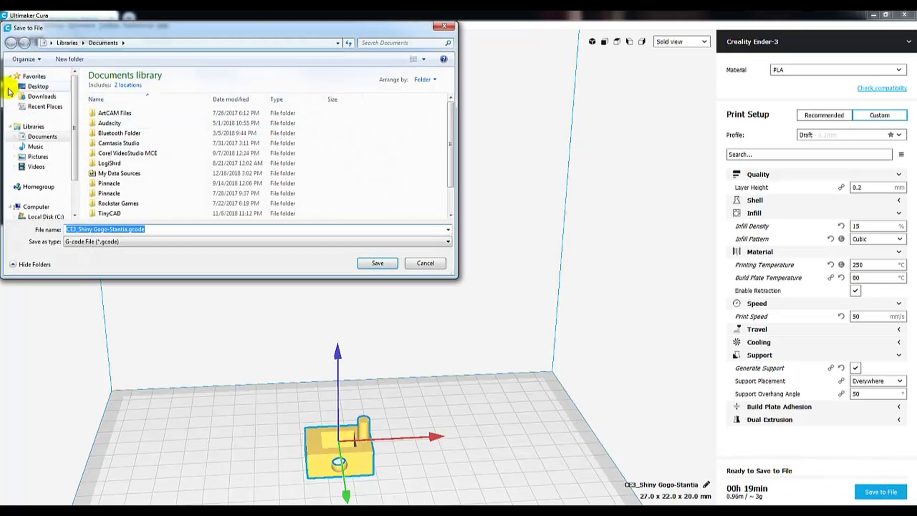
Step: Choose Desktop as the save location, then cancel the dialog without saving
left_click(38, 87)
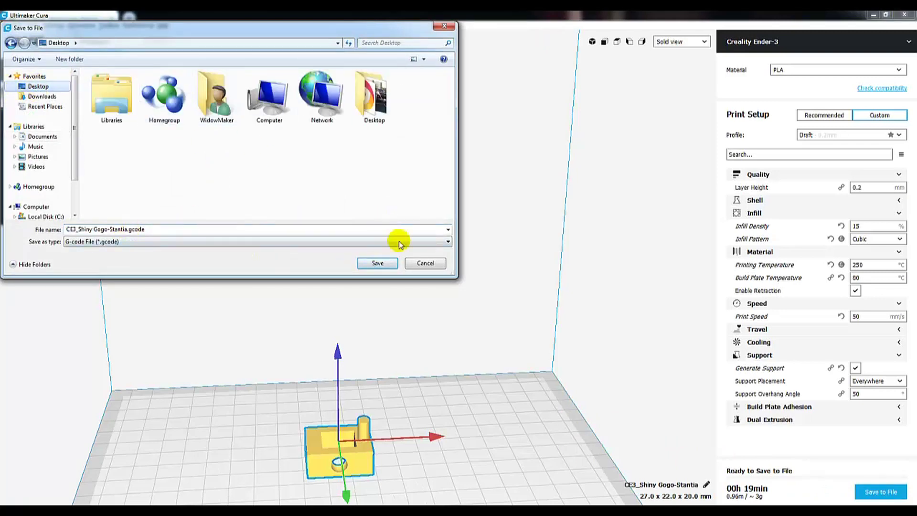
left_click(425, 263)
right_click_drag(382, 452, 335, 395)
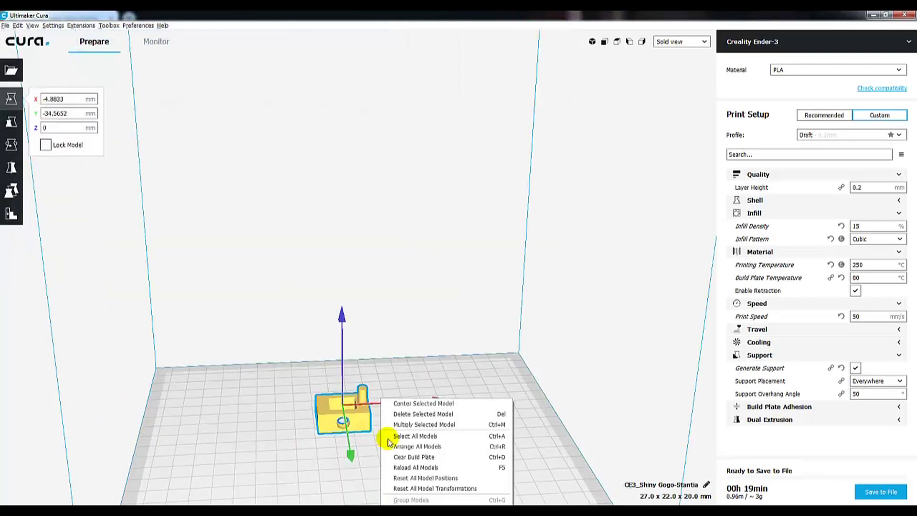
key("Escape")
right_click_drag(415, 377, 375, 395)
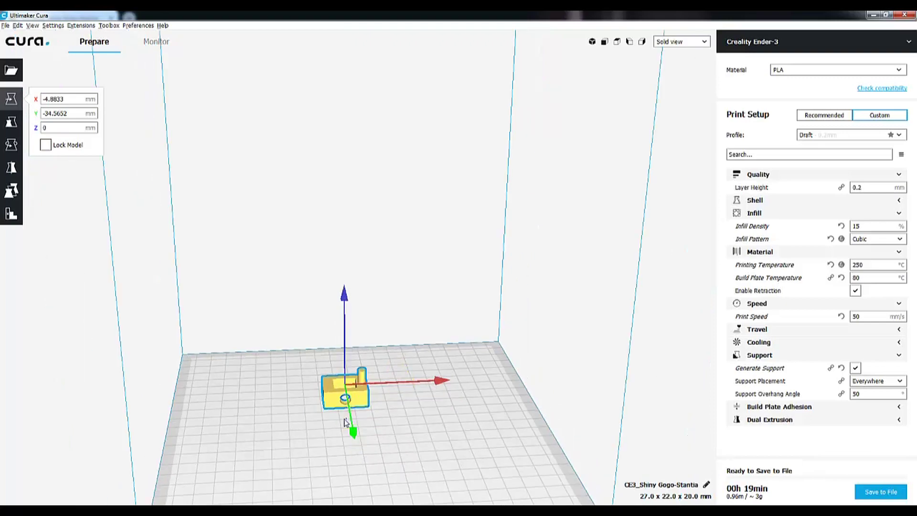
right_click_drag(345, 421, 324, 439)
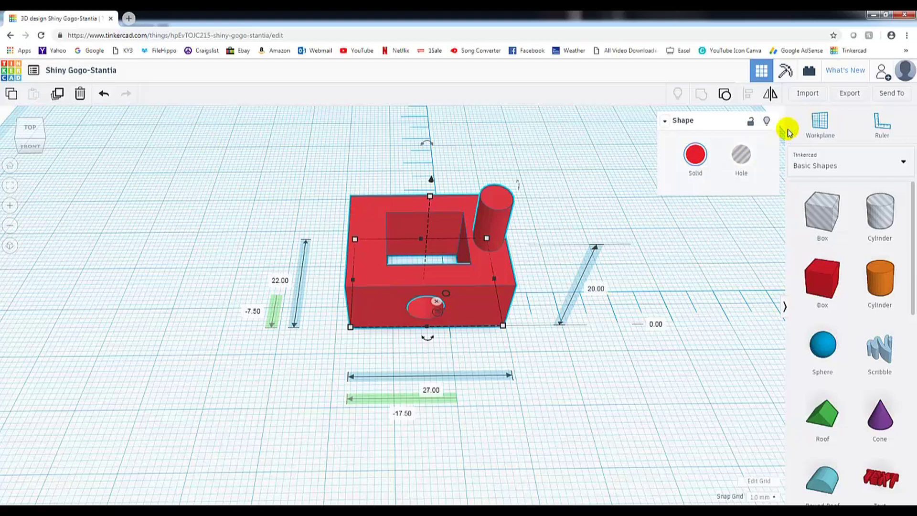
left_click(811, 94)
left_click(475, 284)
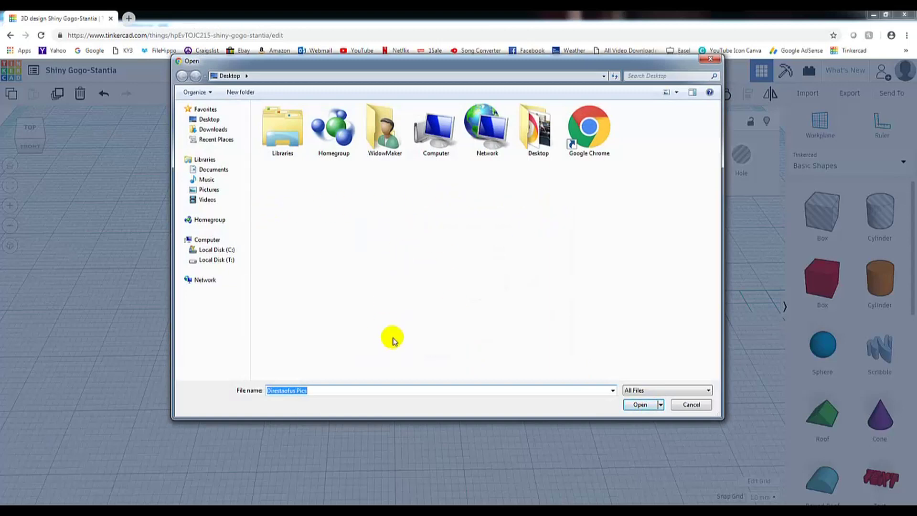
left_click(676, 405)
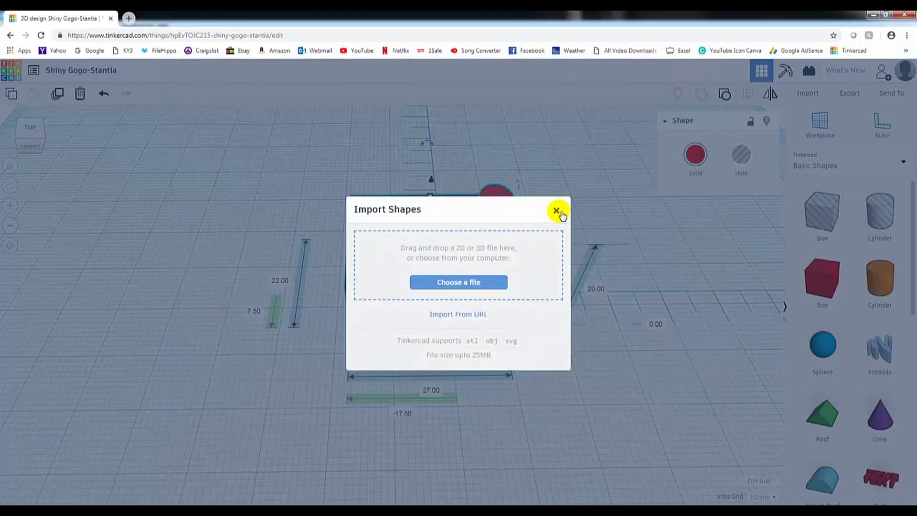
left_click(557, 211)
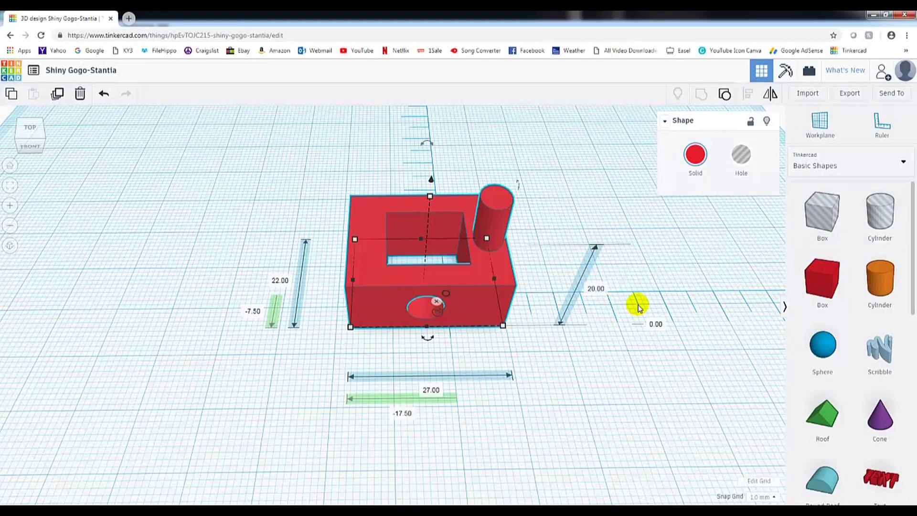